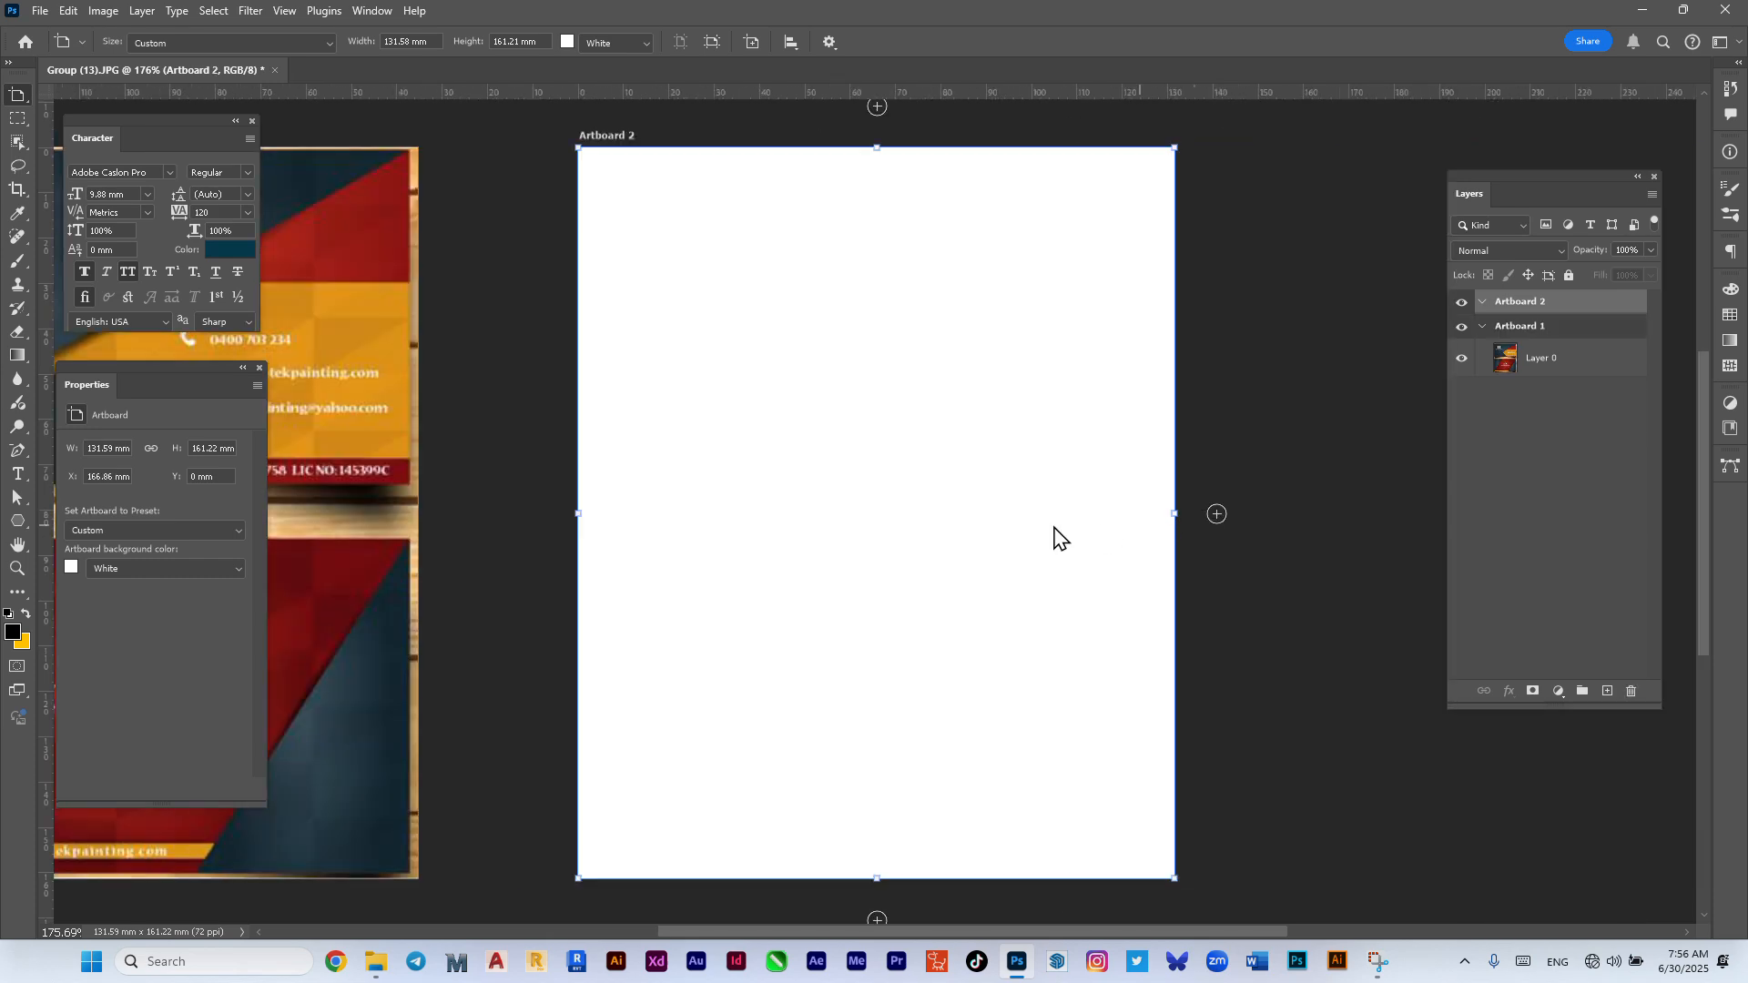
Step: Move Artboard 2 closer to Artboard 1, to about X 136.9 mm, and shorten its height to about 74.4 mm
key("v")
left_click_drag(676, 447, 552, 449)
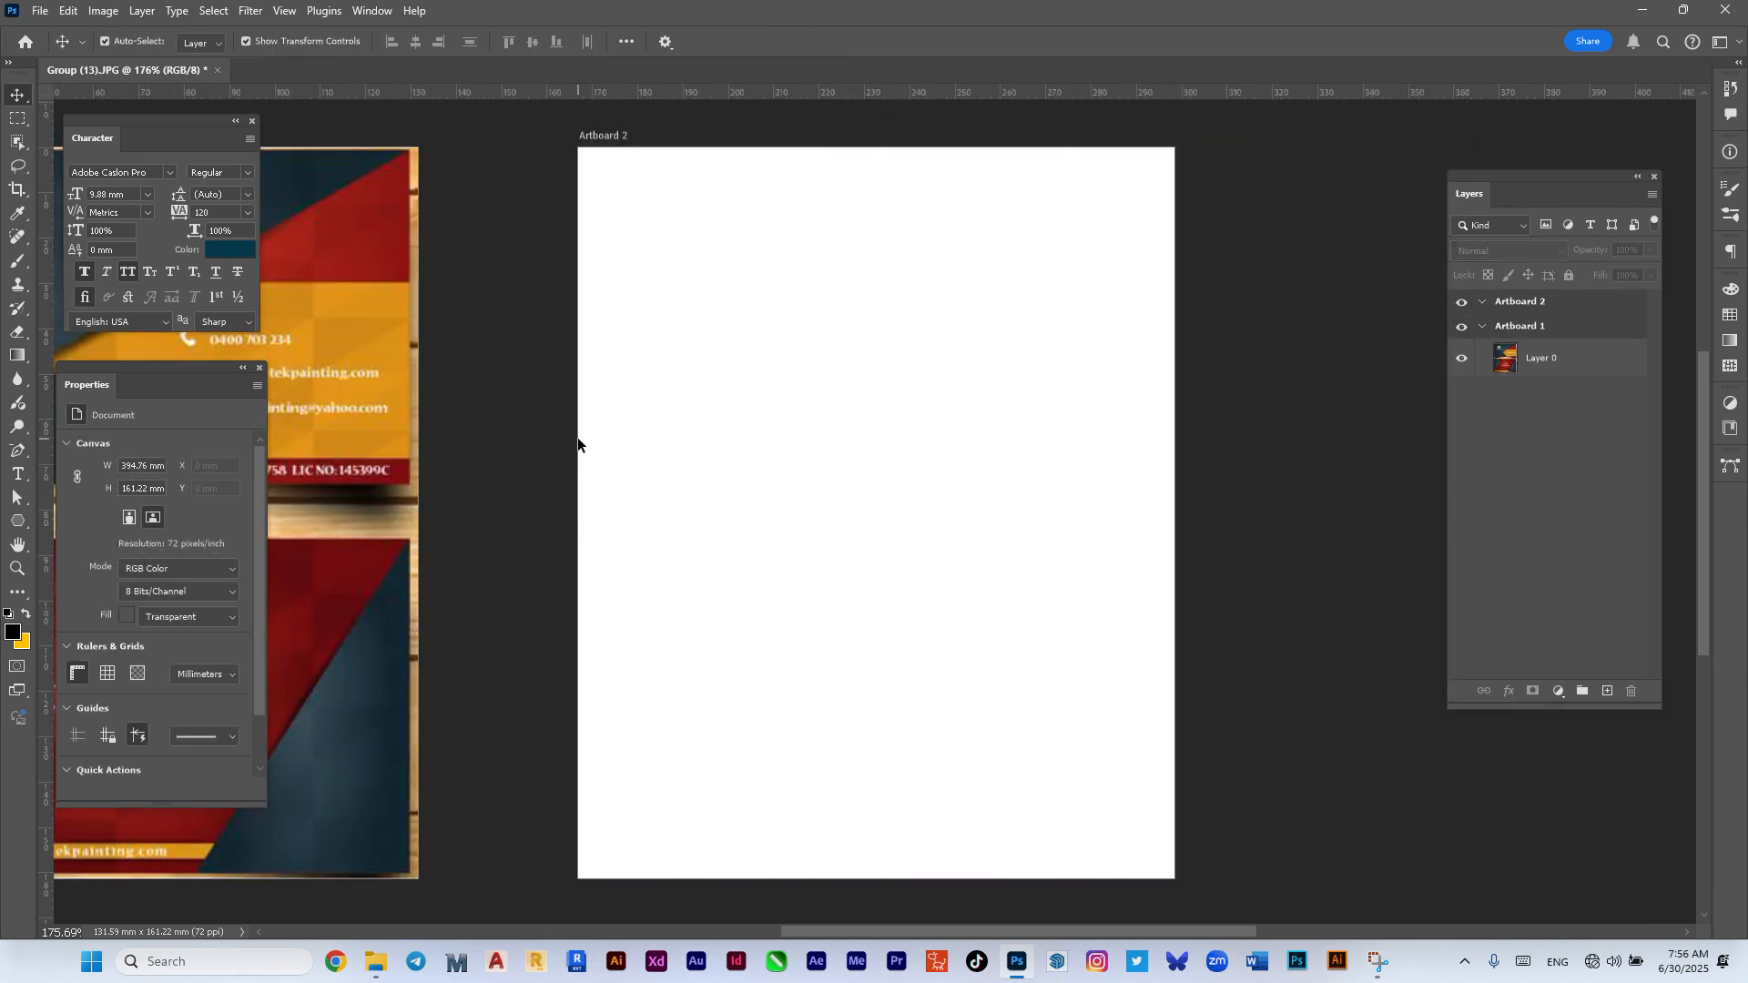
left_click(577, 437)
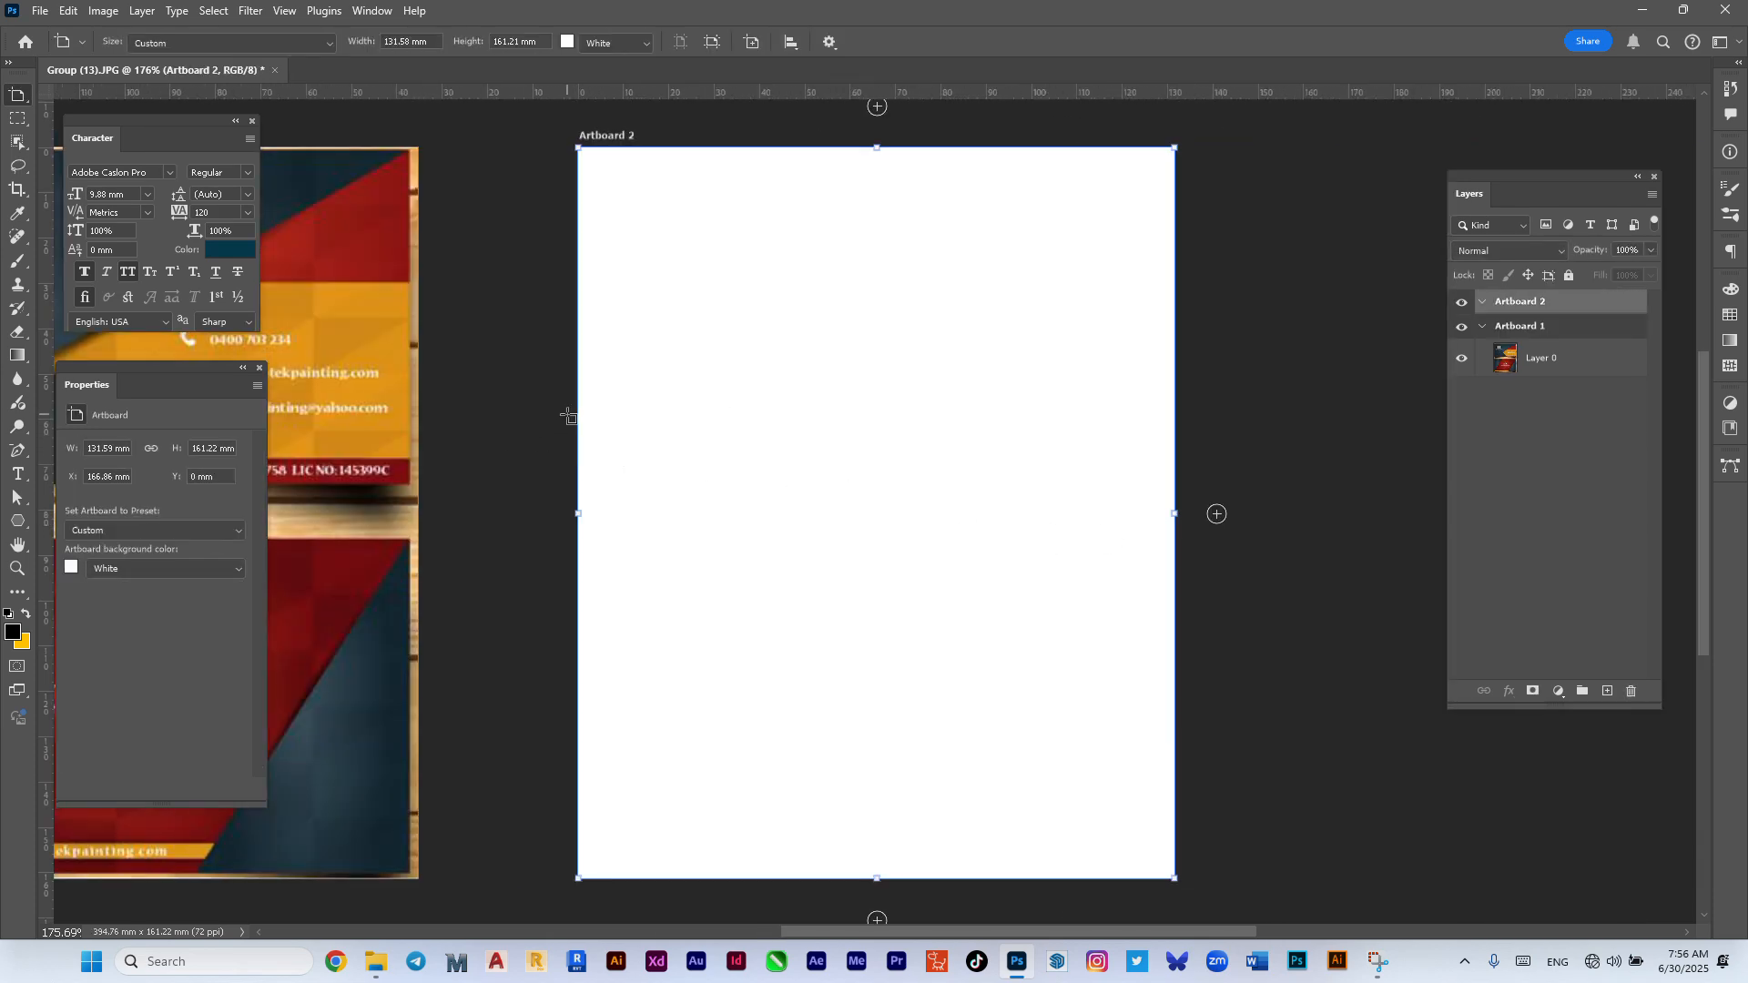
left_click_drag(576, 421, 435, 421)
left_click_drag(740, 878, 680, 485)
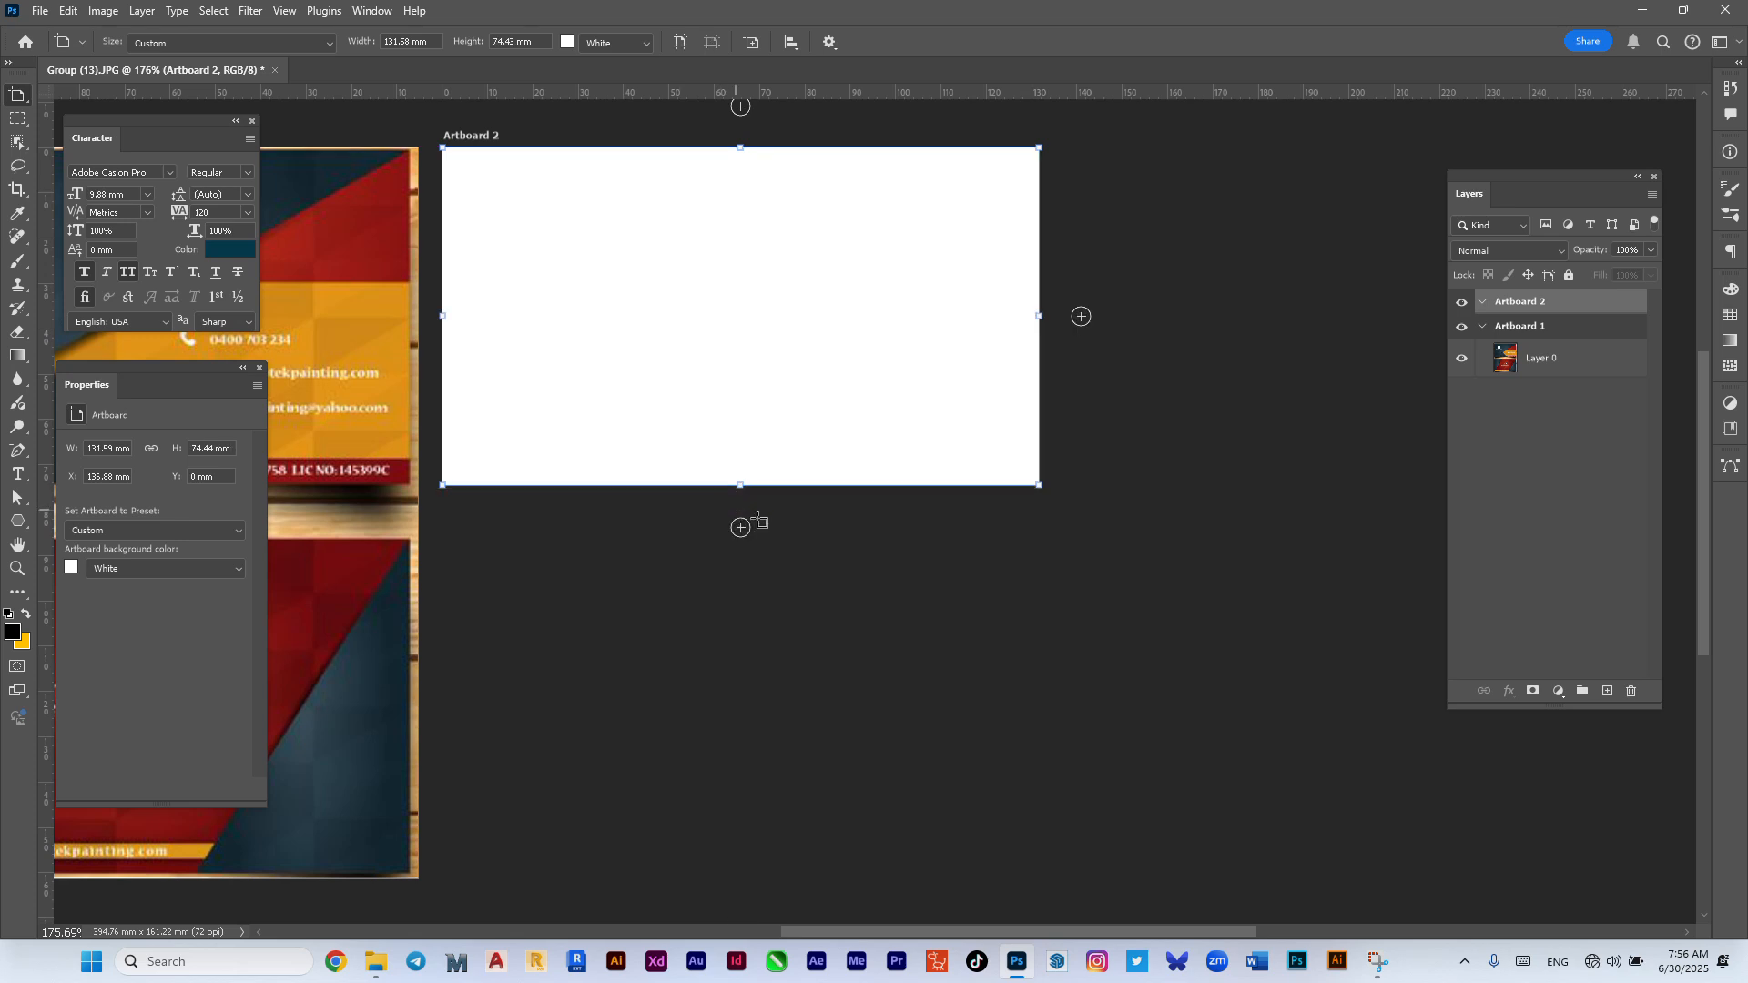
Step: Add a matching artboard below Artboard 2 and move it up to about Y 86.8 mm to narrow the gap
left_click(740, 527)
scroll(733, 560, "up", 3)
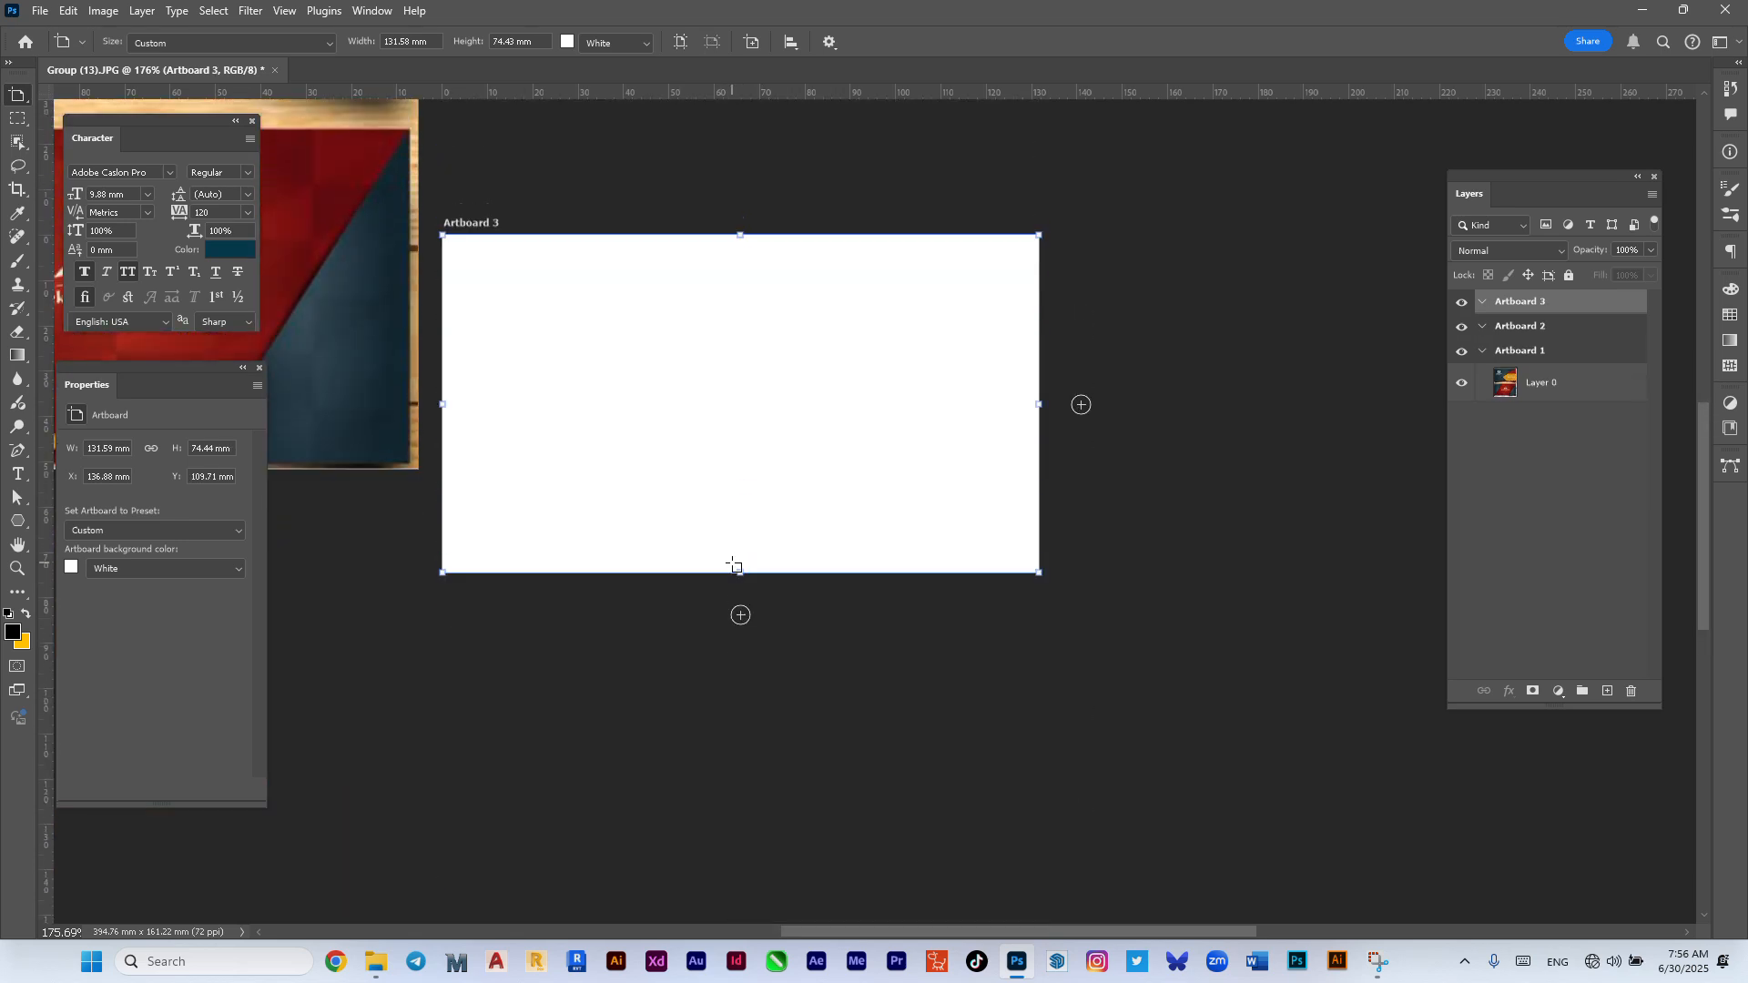
left_click_drag(569, 326, 569, 228)
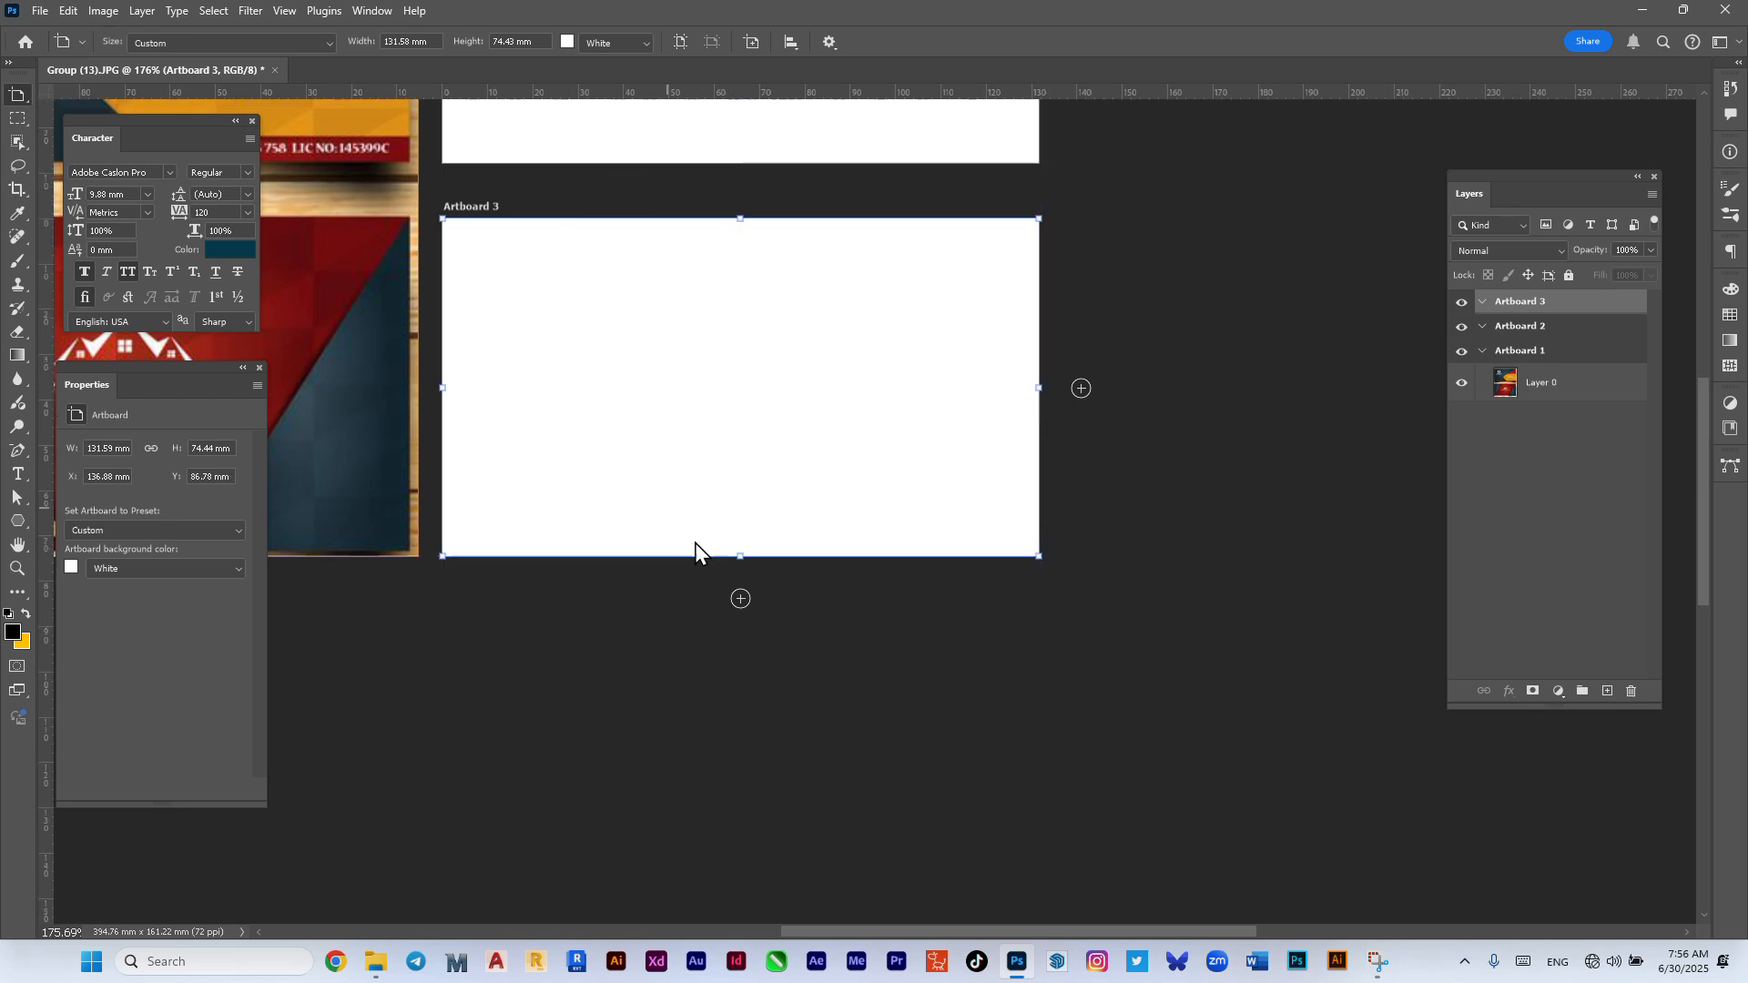
scroll(694, 550, "up", 1)
right_click(22, 98)
left_click(82, 95)
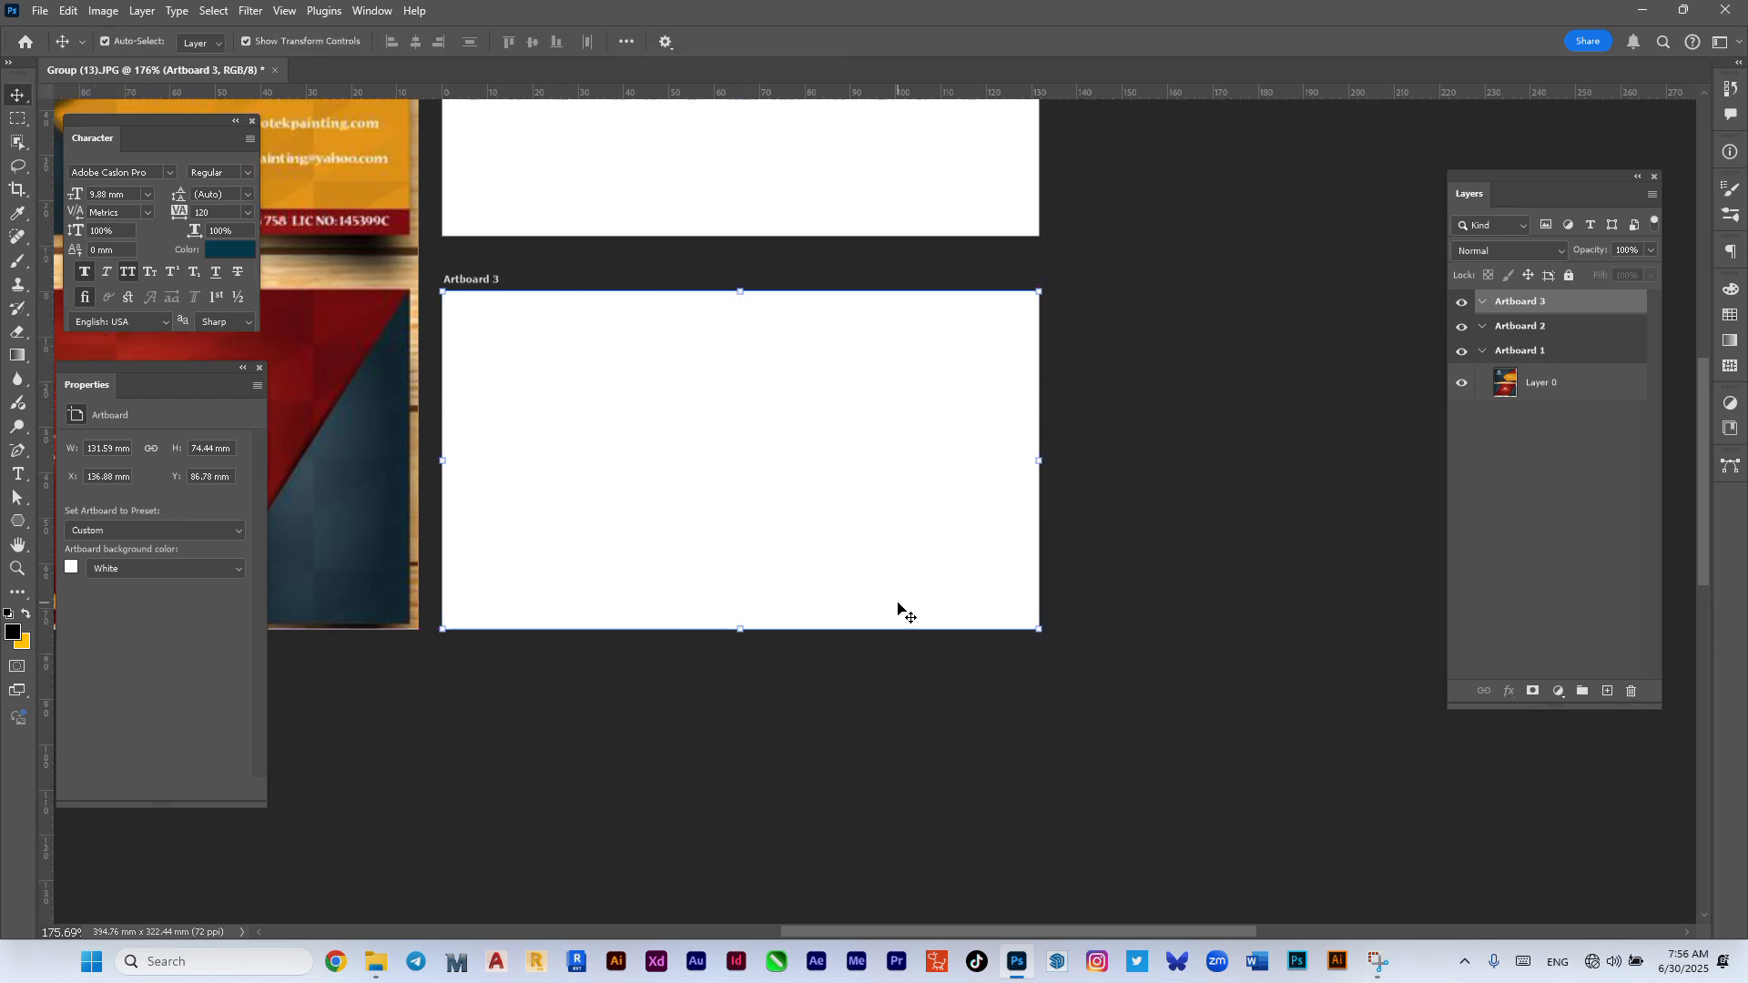
Step: Draw a rectangle about 374 × 213 px covering the whole of Artboard 2
scroll(910, 619, "up", 2)
scroll(972, 628, "left", 3)
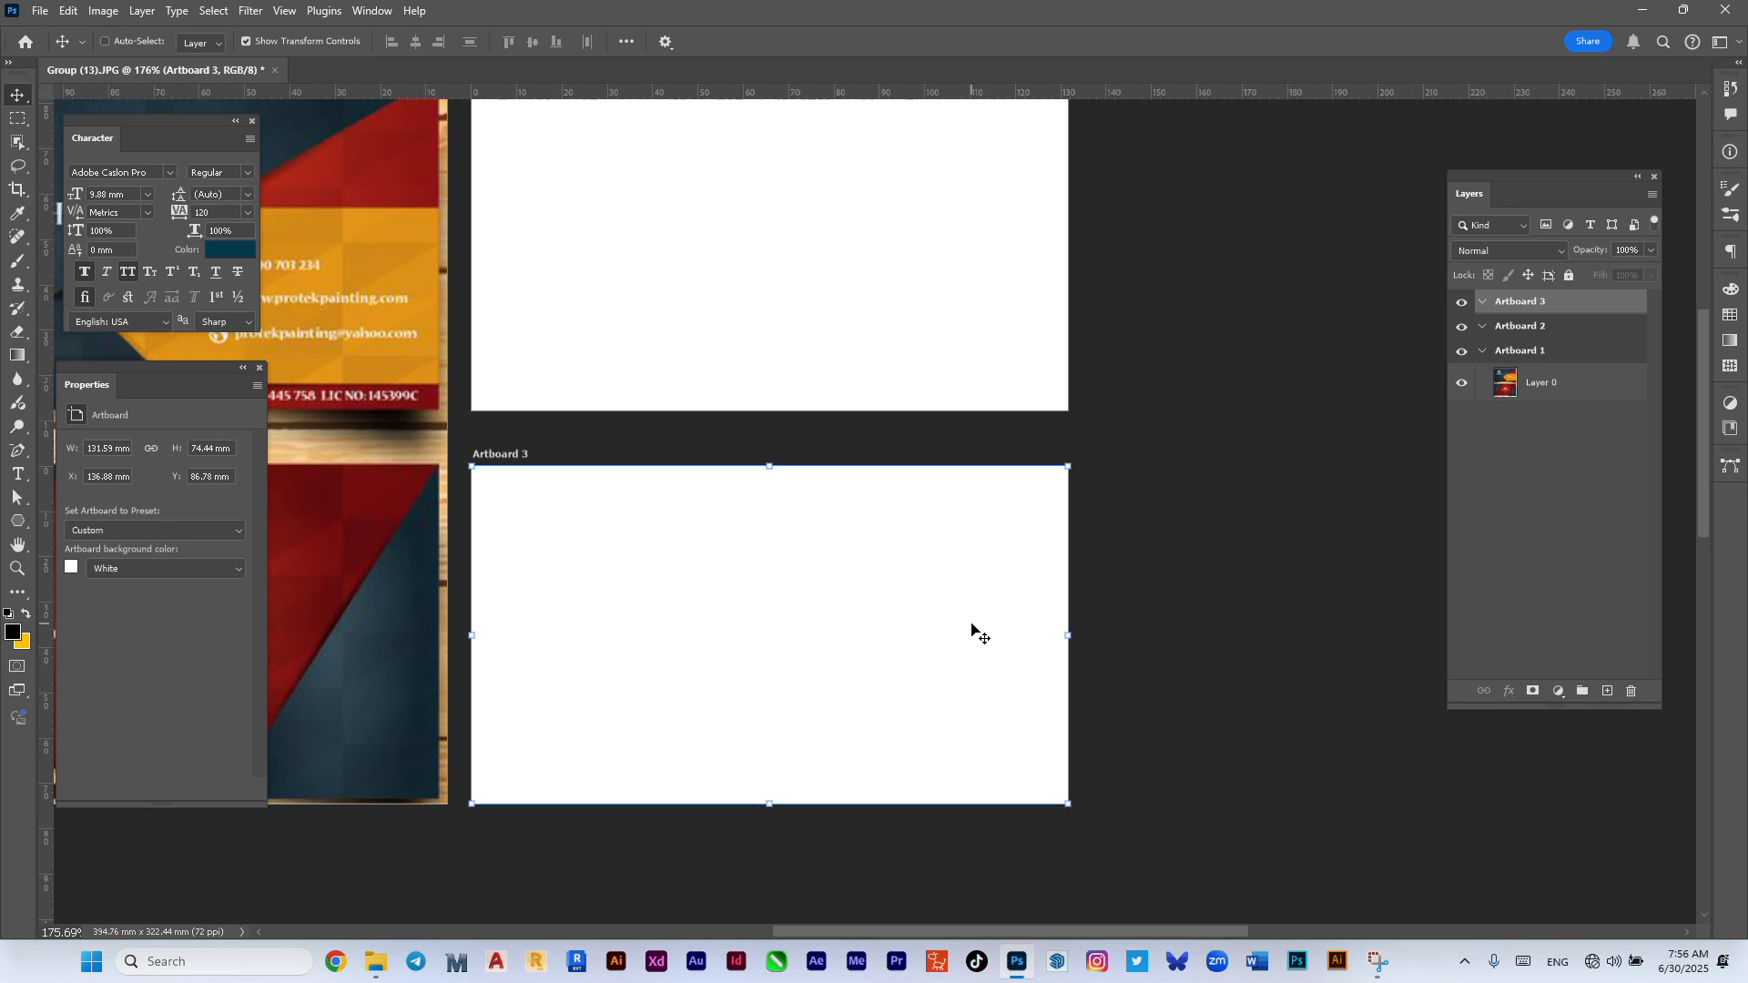
scroll(971, 628, "left", 2)
scroll(1074, 671, "up", 2)
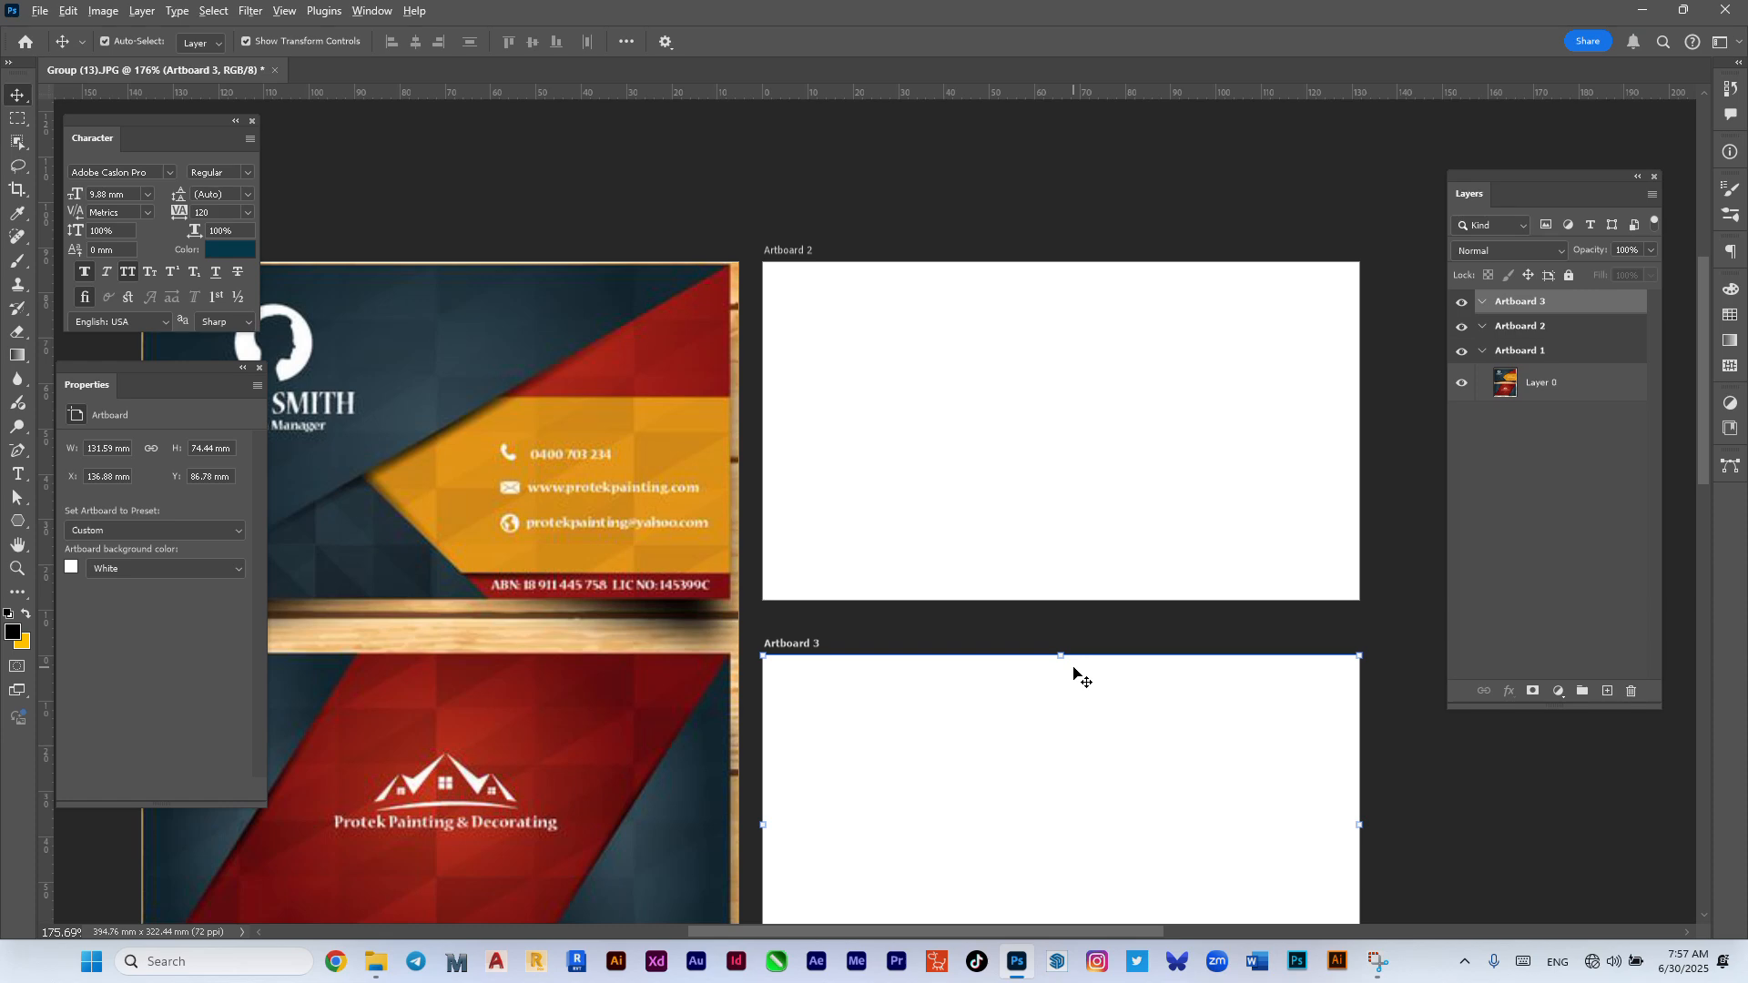
scroll(1075, 671, "down", 2)
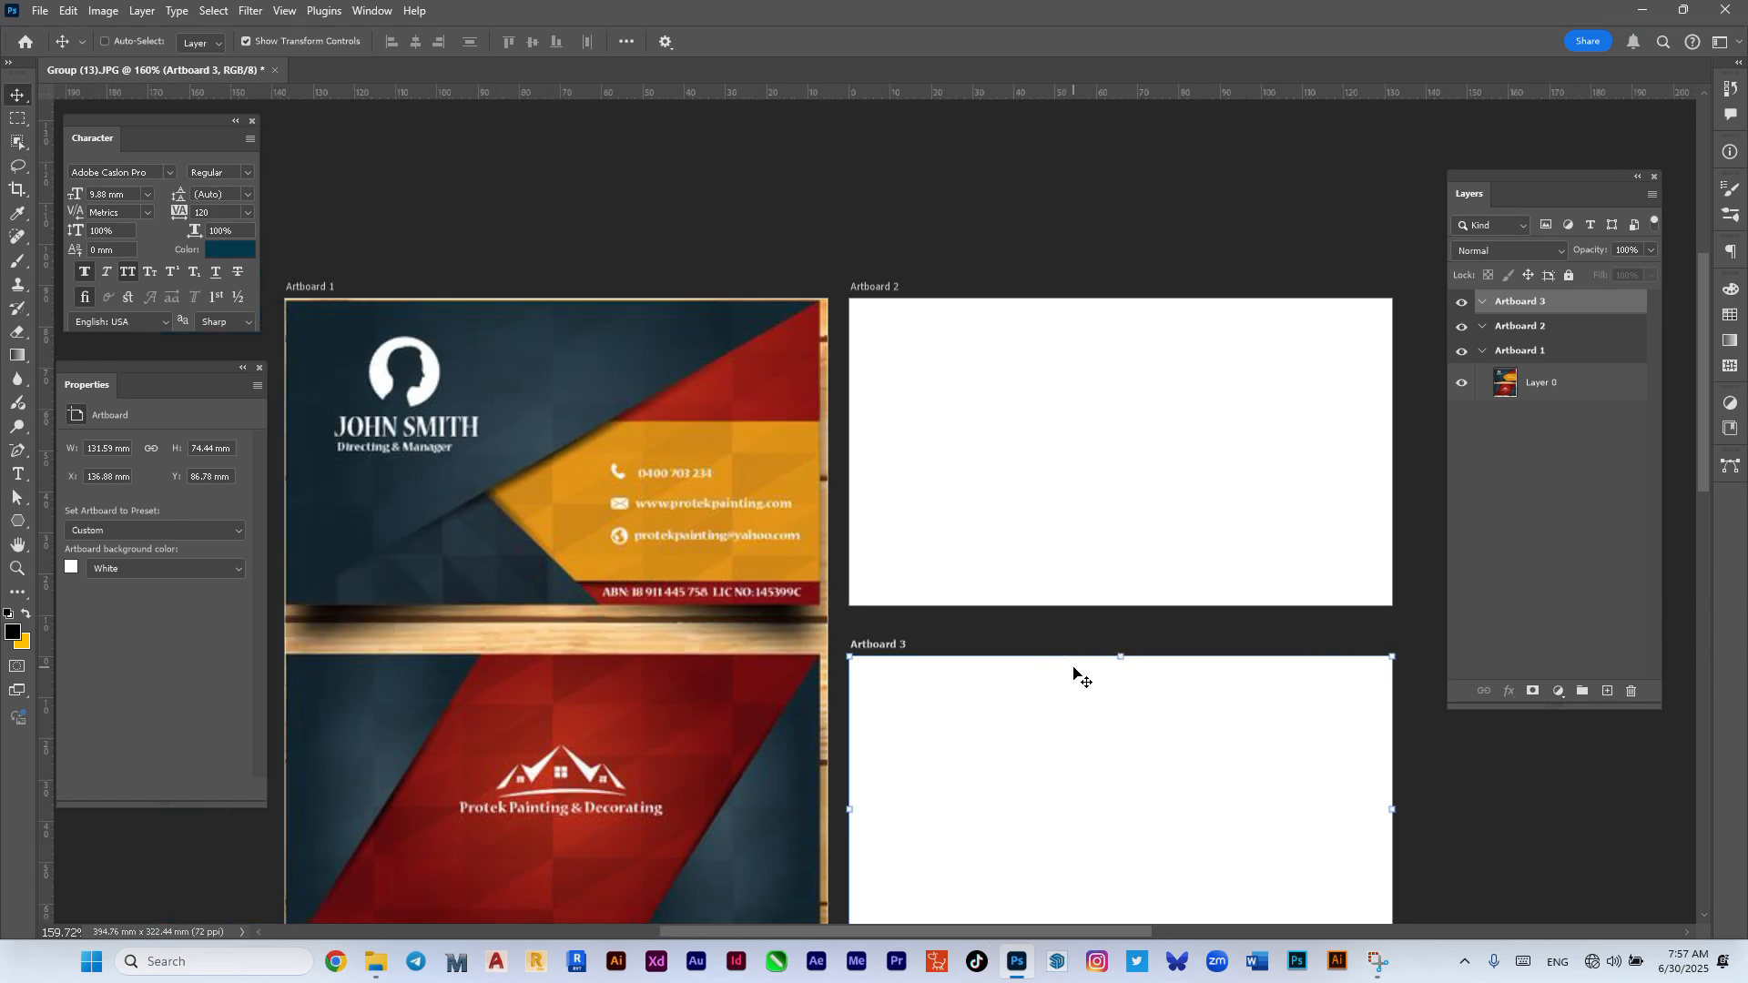
scroll(1074, 670, "down", 2)
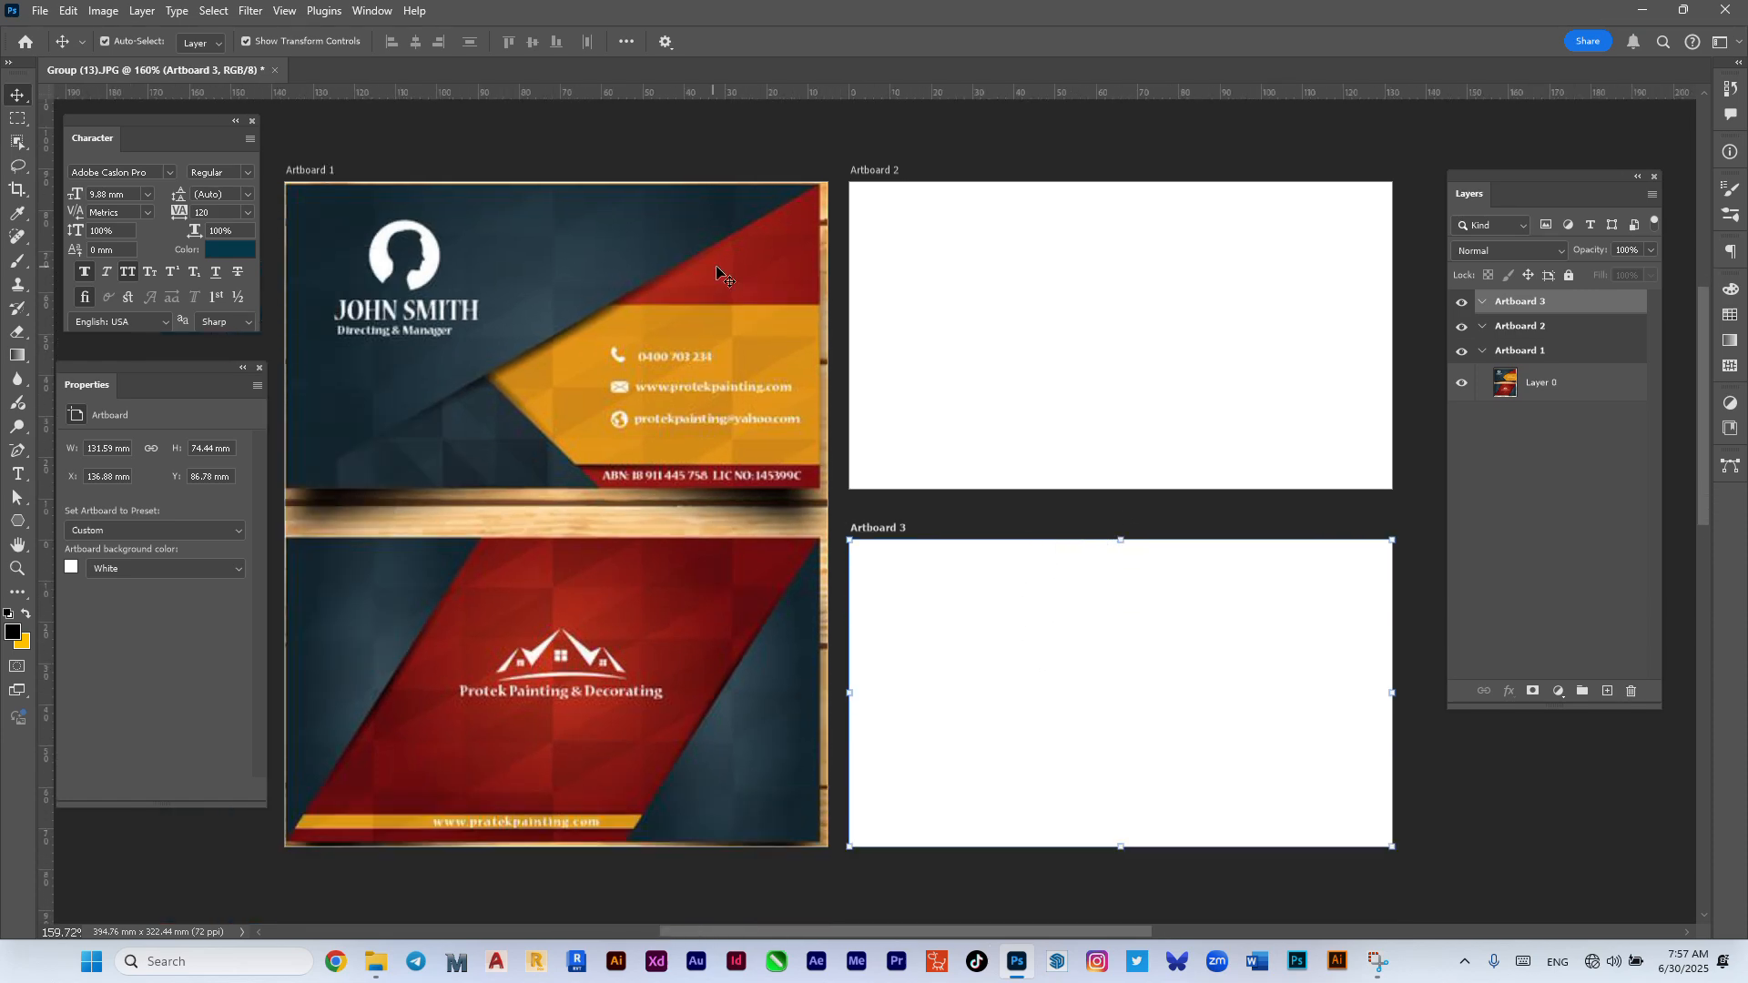
left_click(748, 272)
right_click(18, 521)
left_click(68, 523)
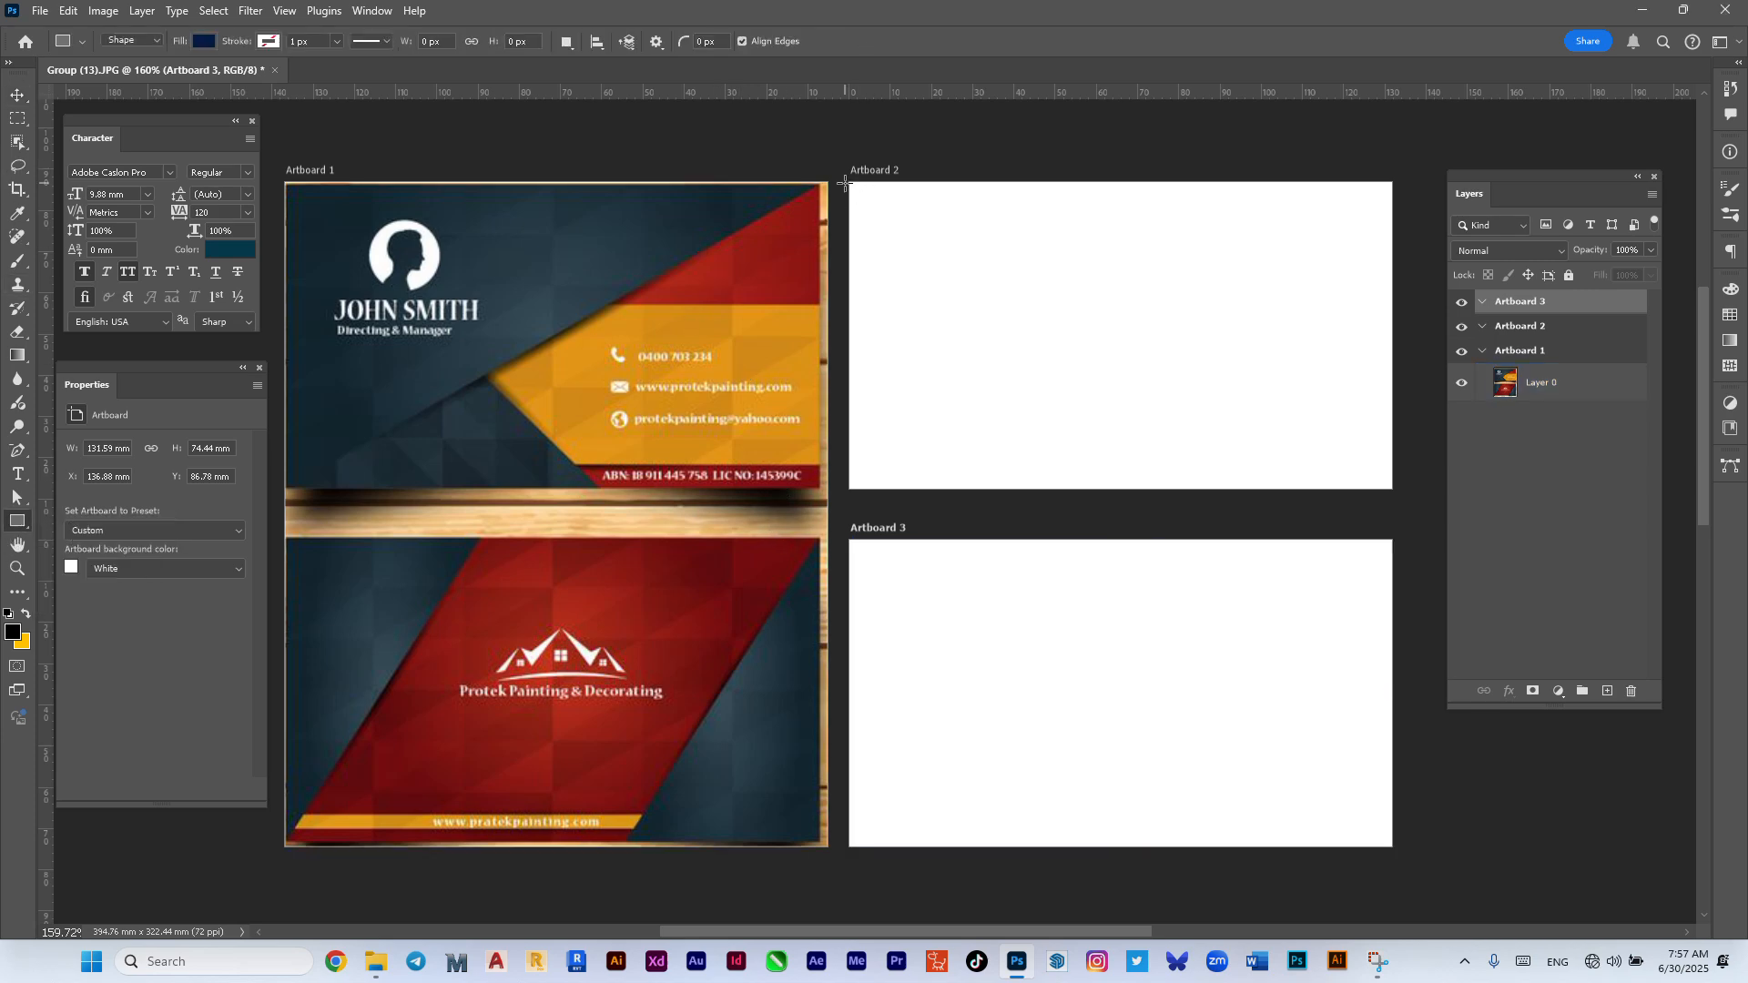
left_click_drag(849, 182, 1391, 488)
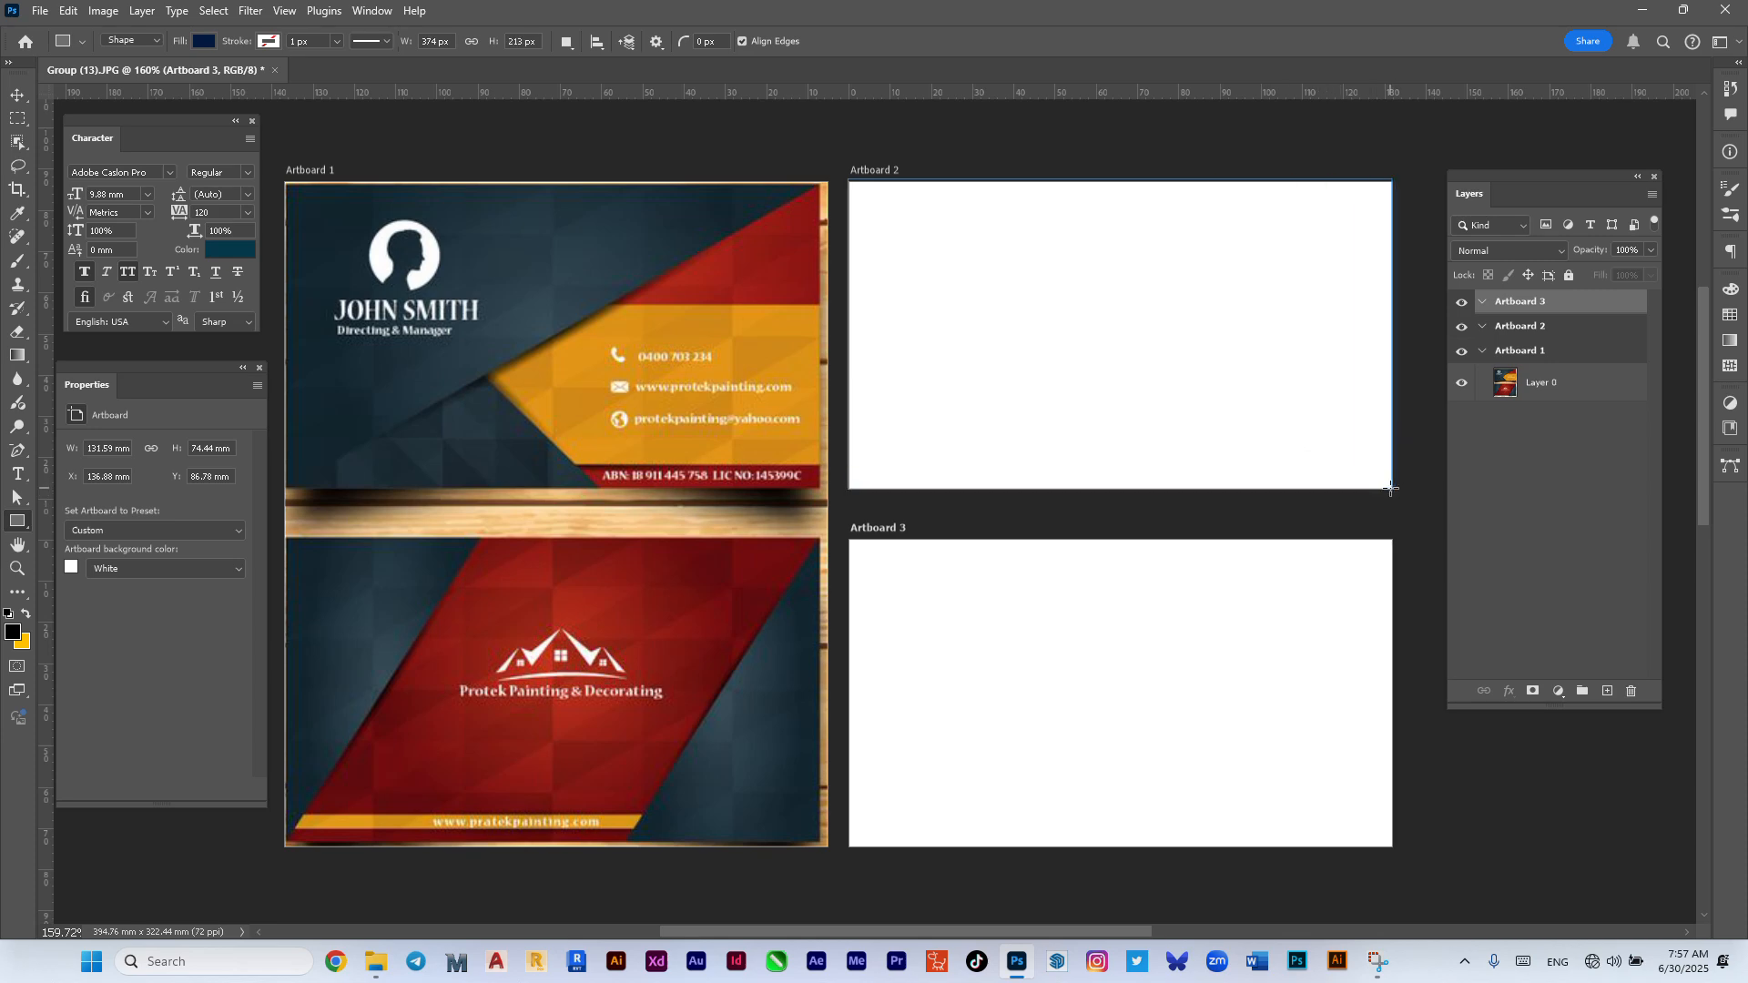
Step: Fill the rectangle with dark red #8d1b11, sampled from the reference card's red area on Artboard 1
left_click(202, 43)
left_click(317, 77)
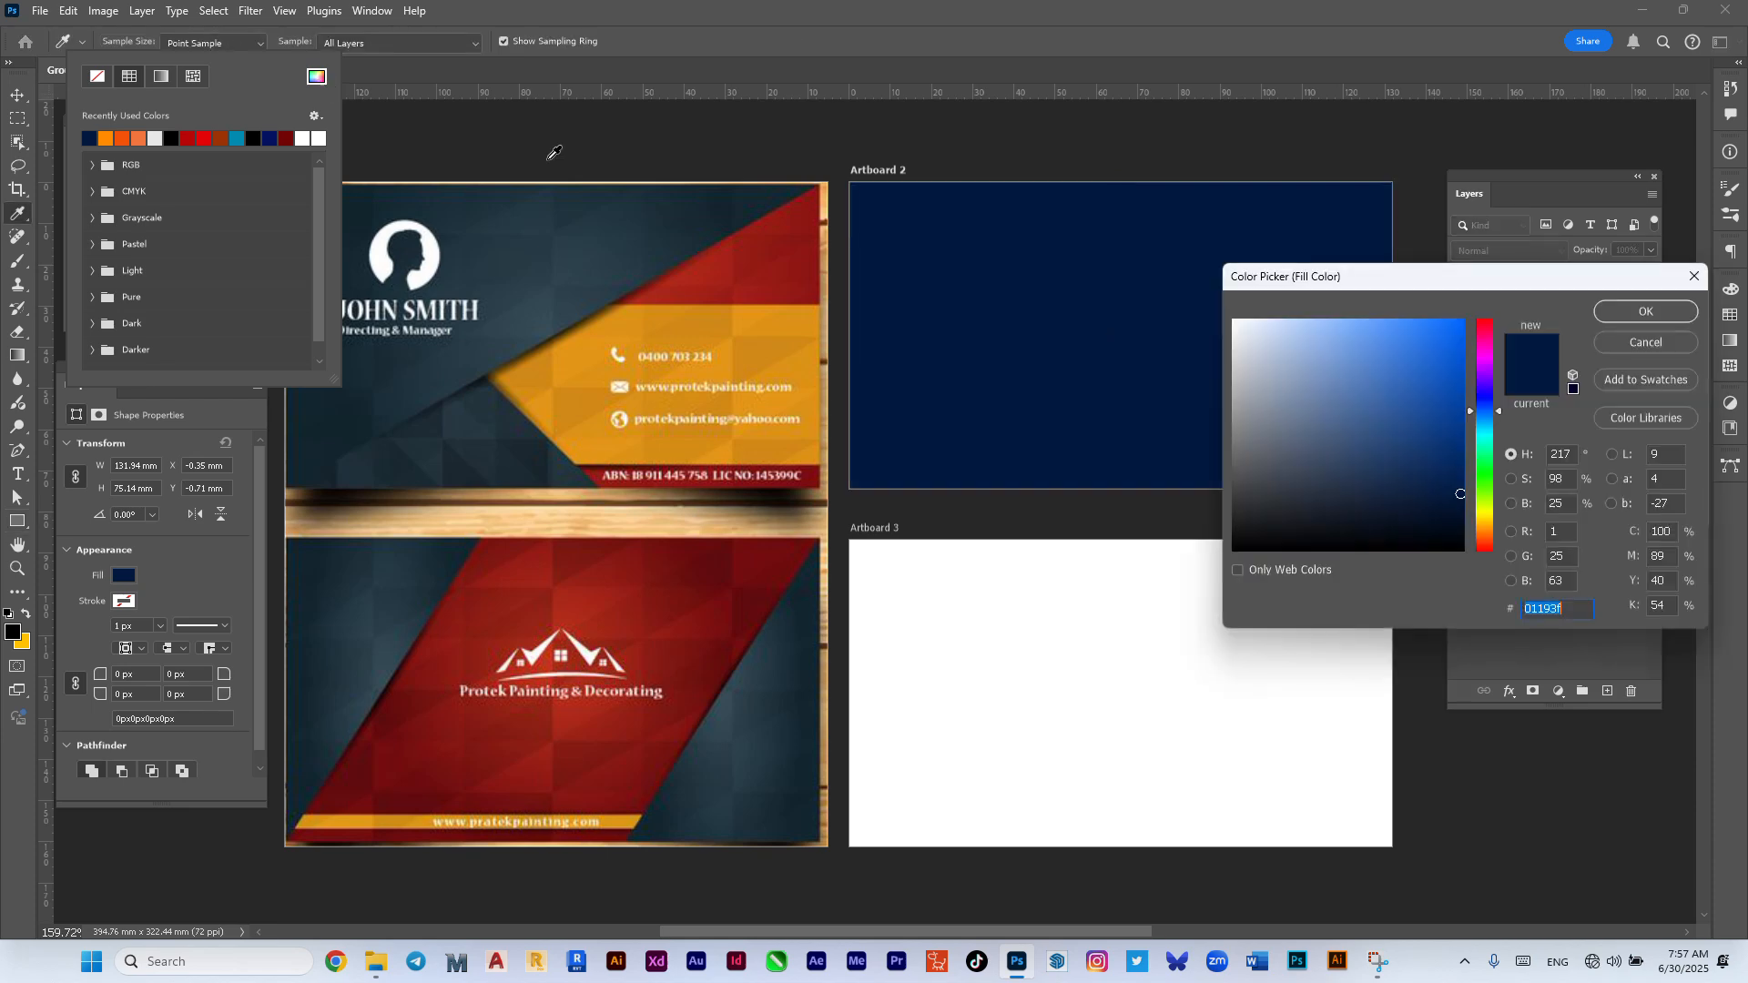
left_click(770, 247)
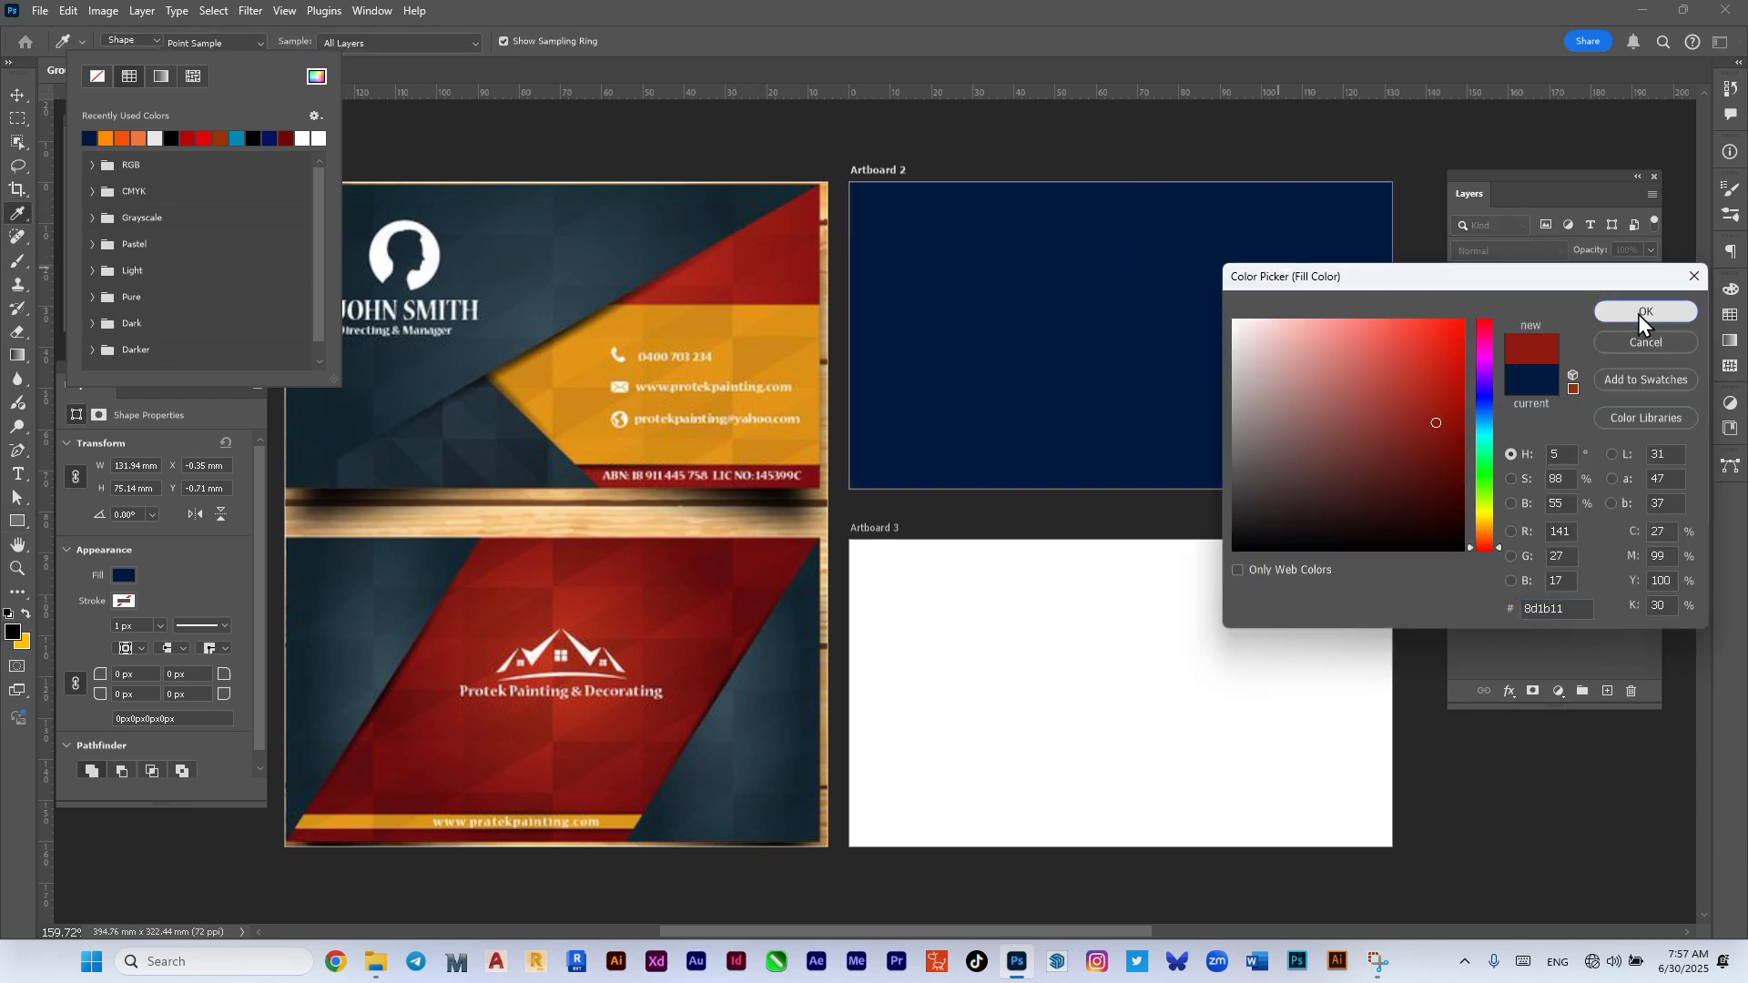
left_click(1637, 314)
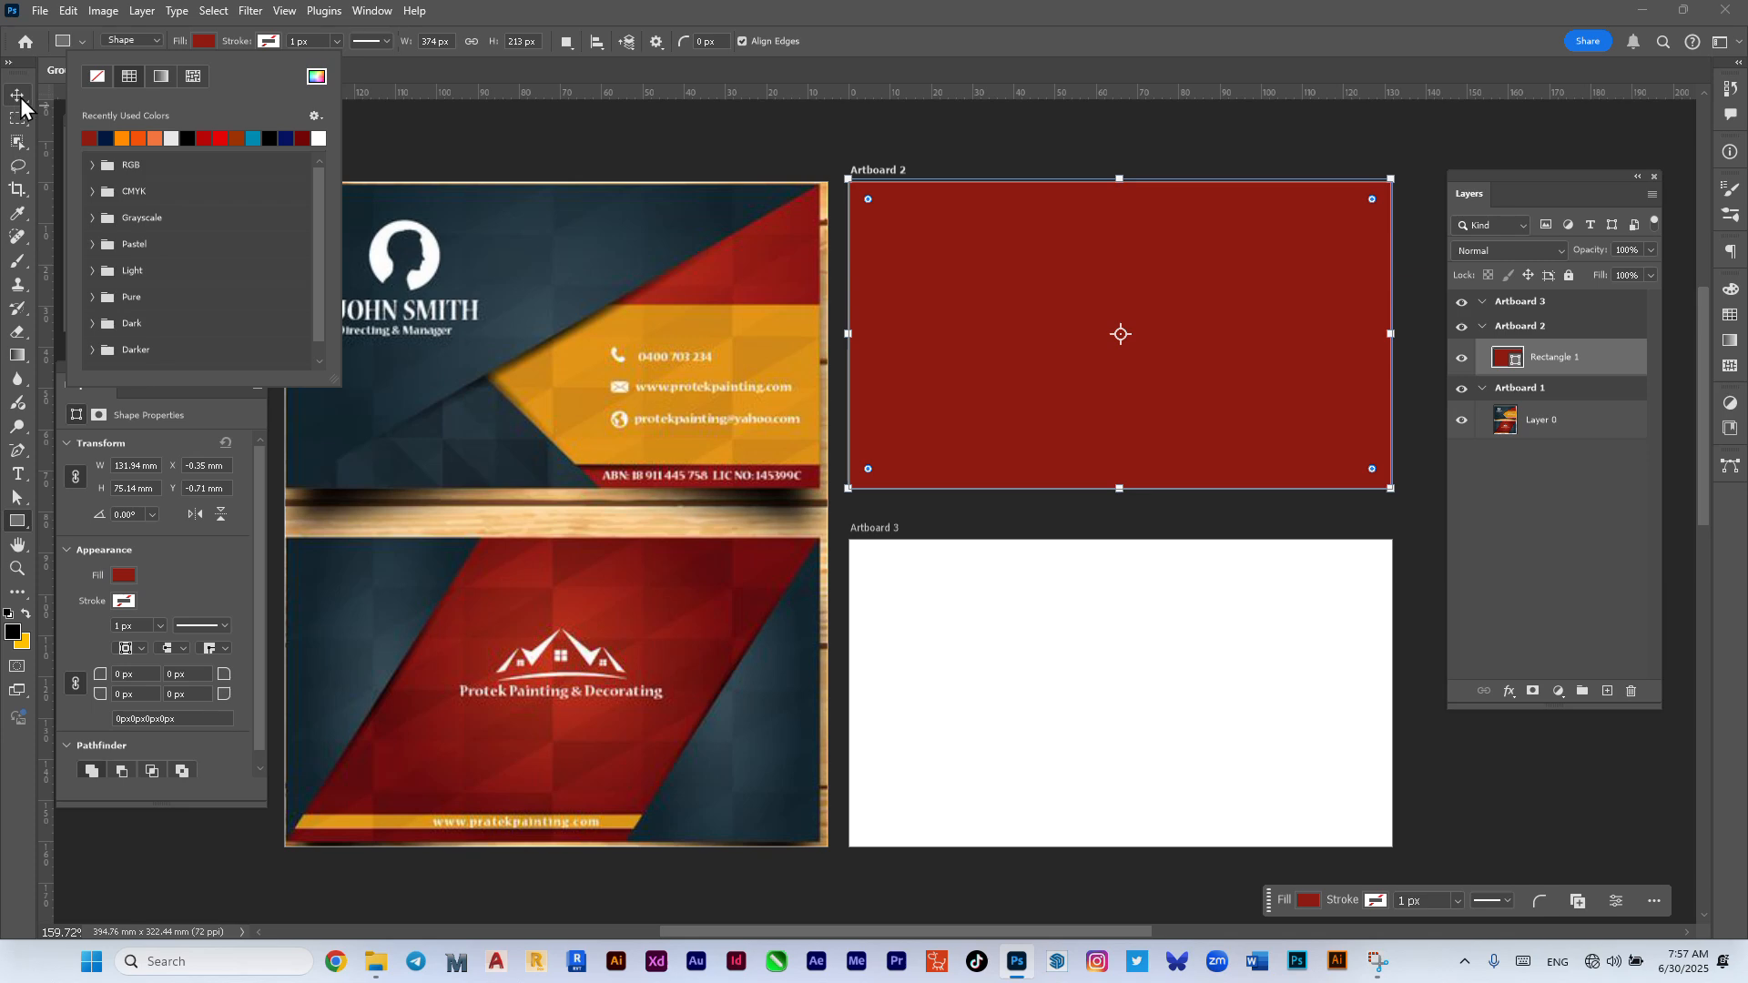
left_click(19, 97)
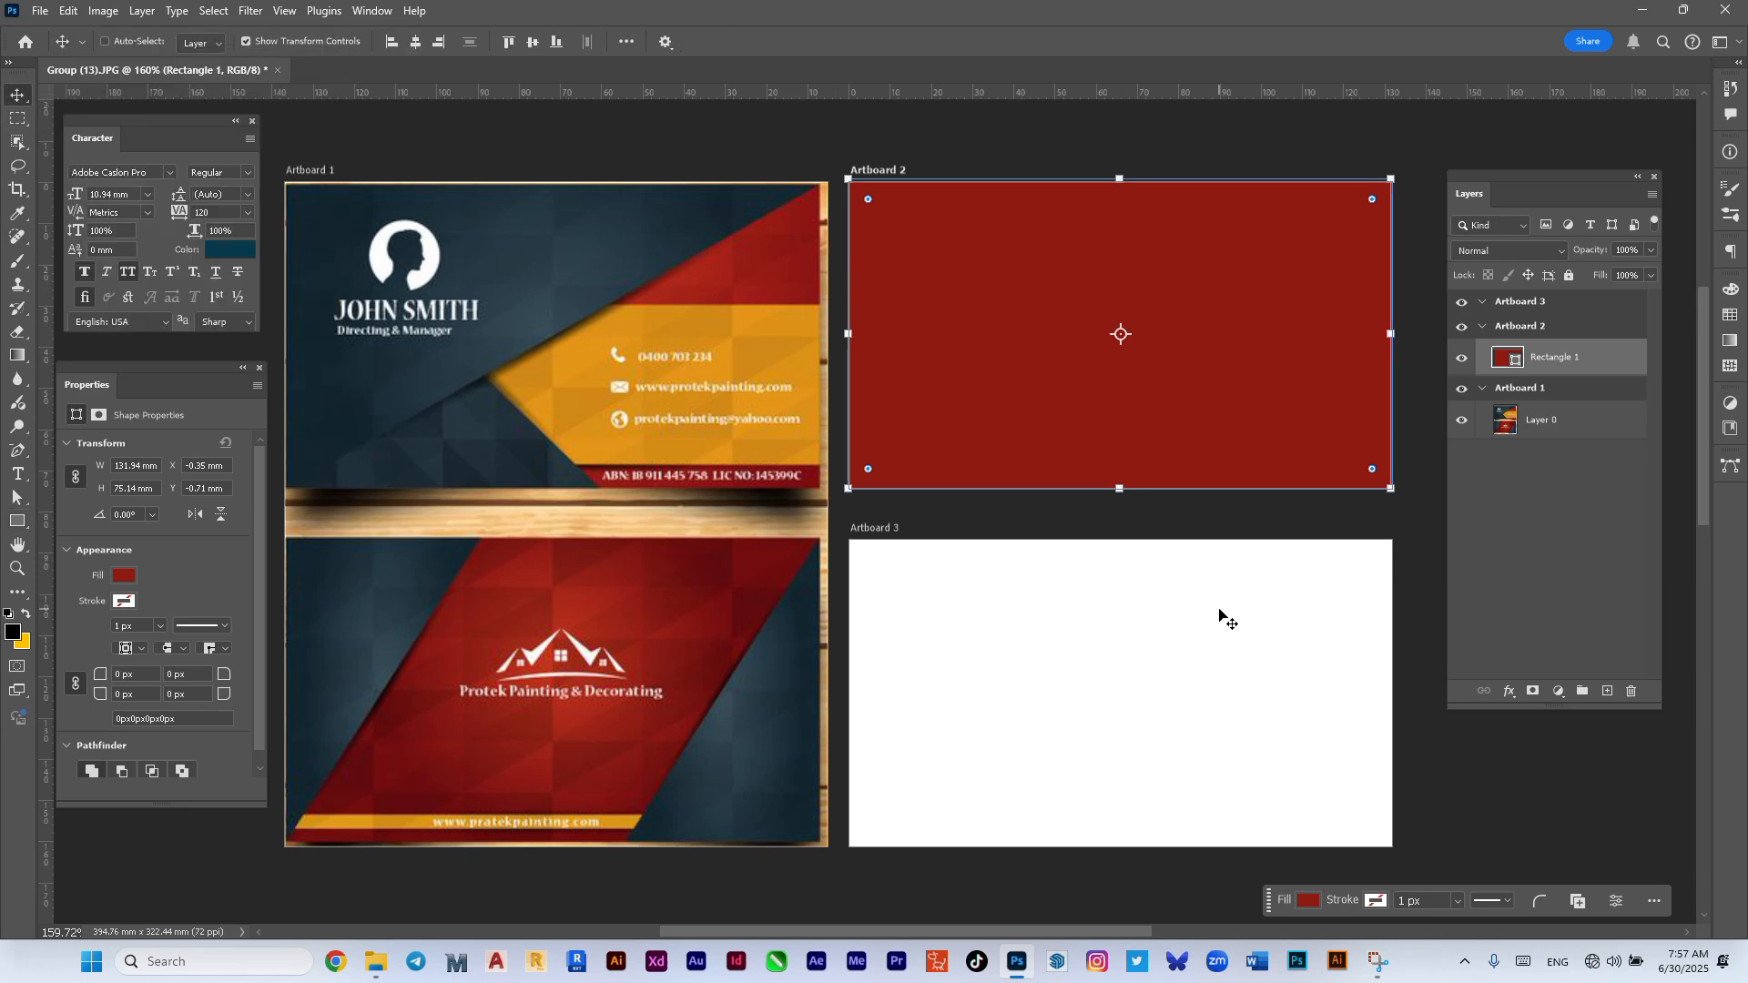
Step: Duplicate the red rectangle and fill the copy with the recently used orange
key("ctrl+j")
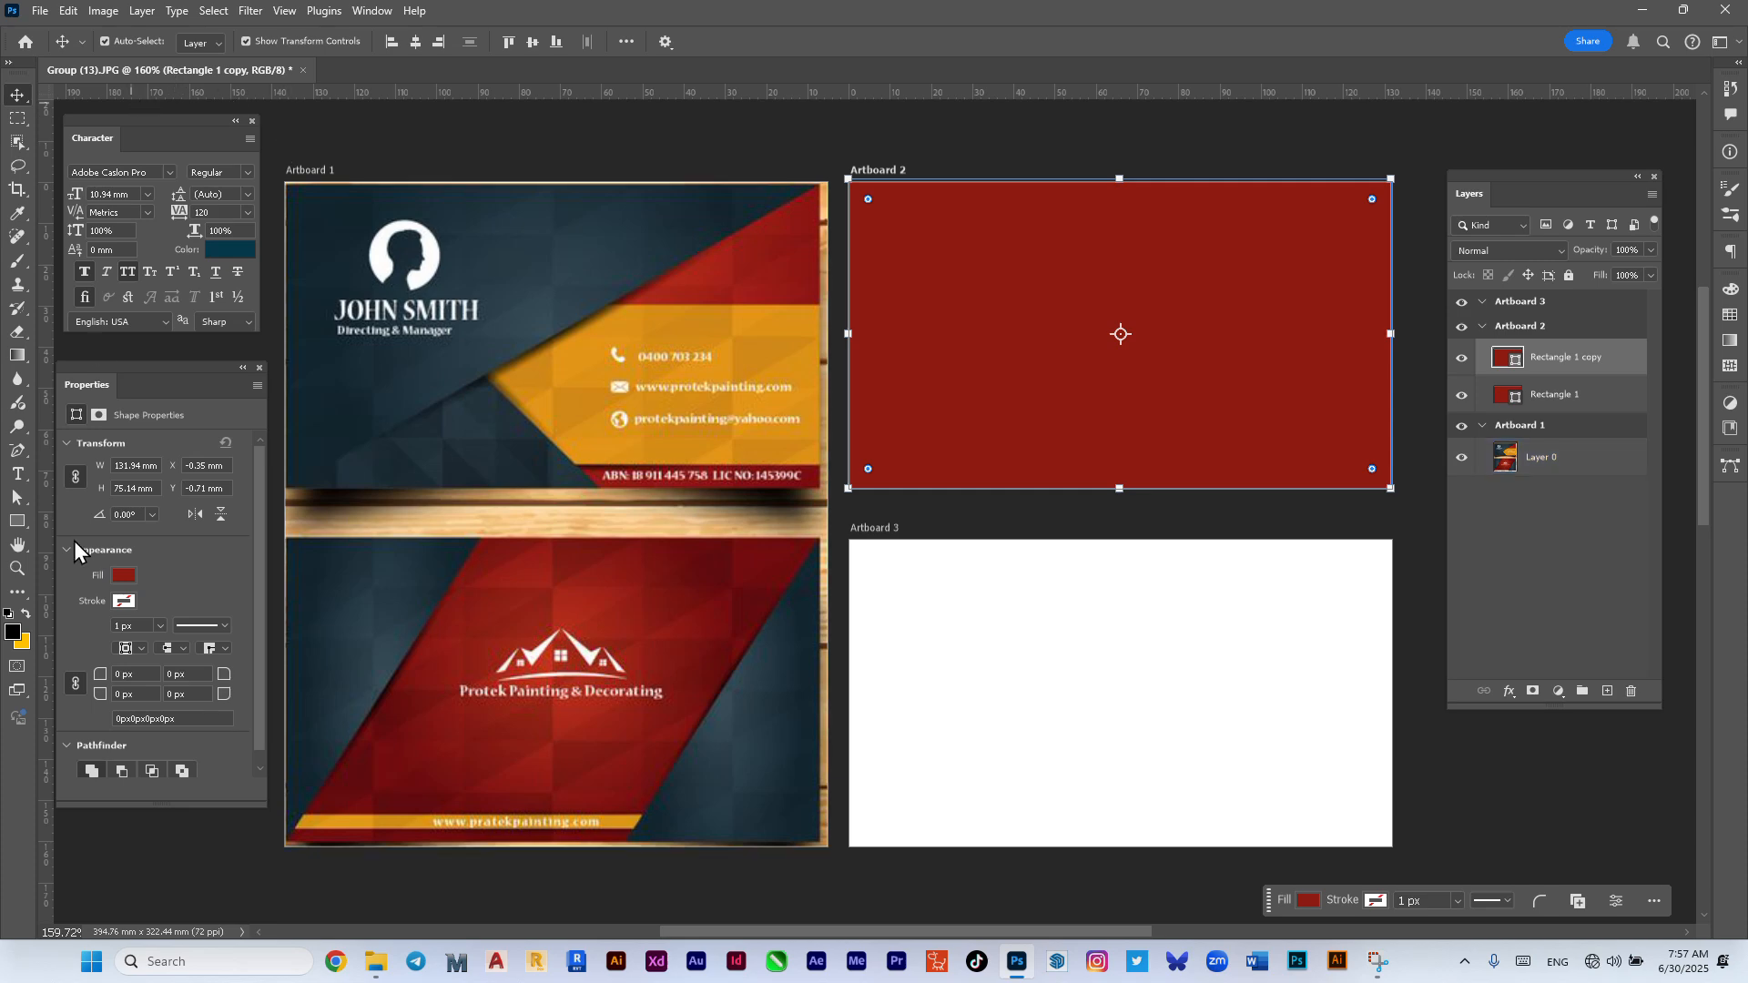
left_click(124, 577)
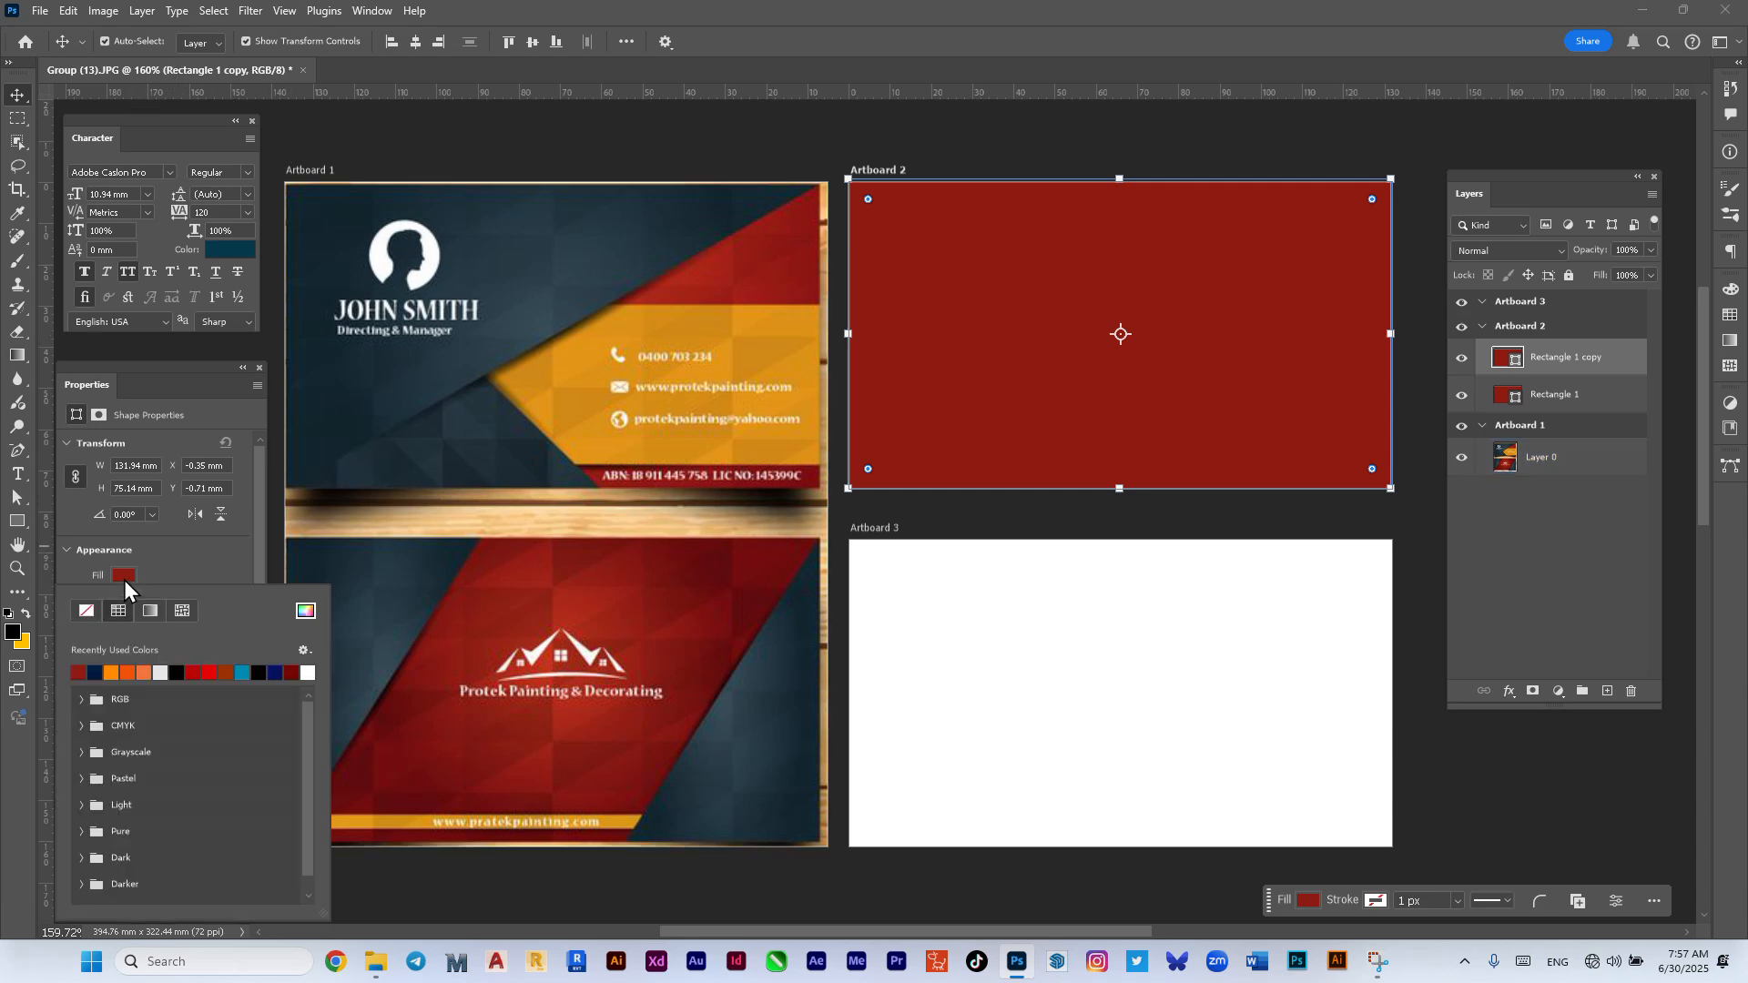
left_click(114, 672)
left_click(15, 103)
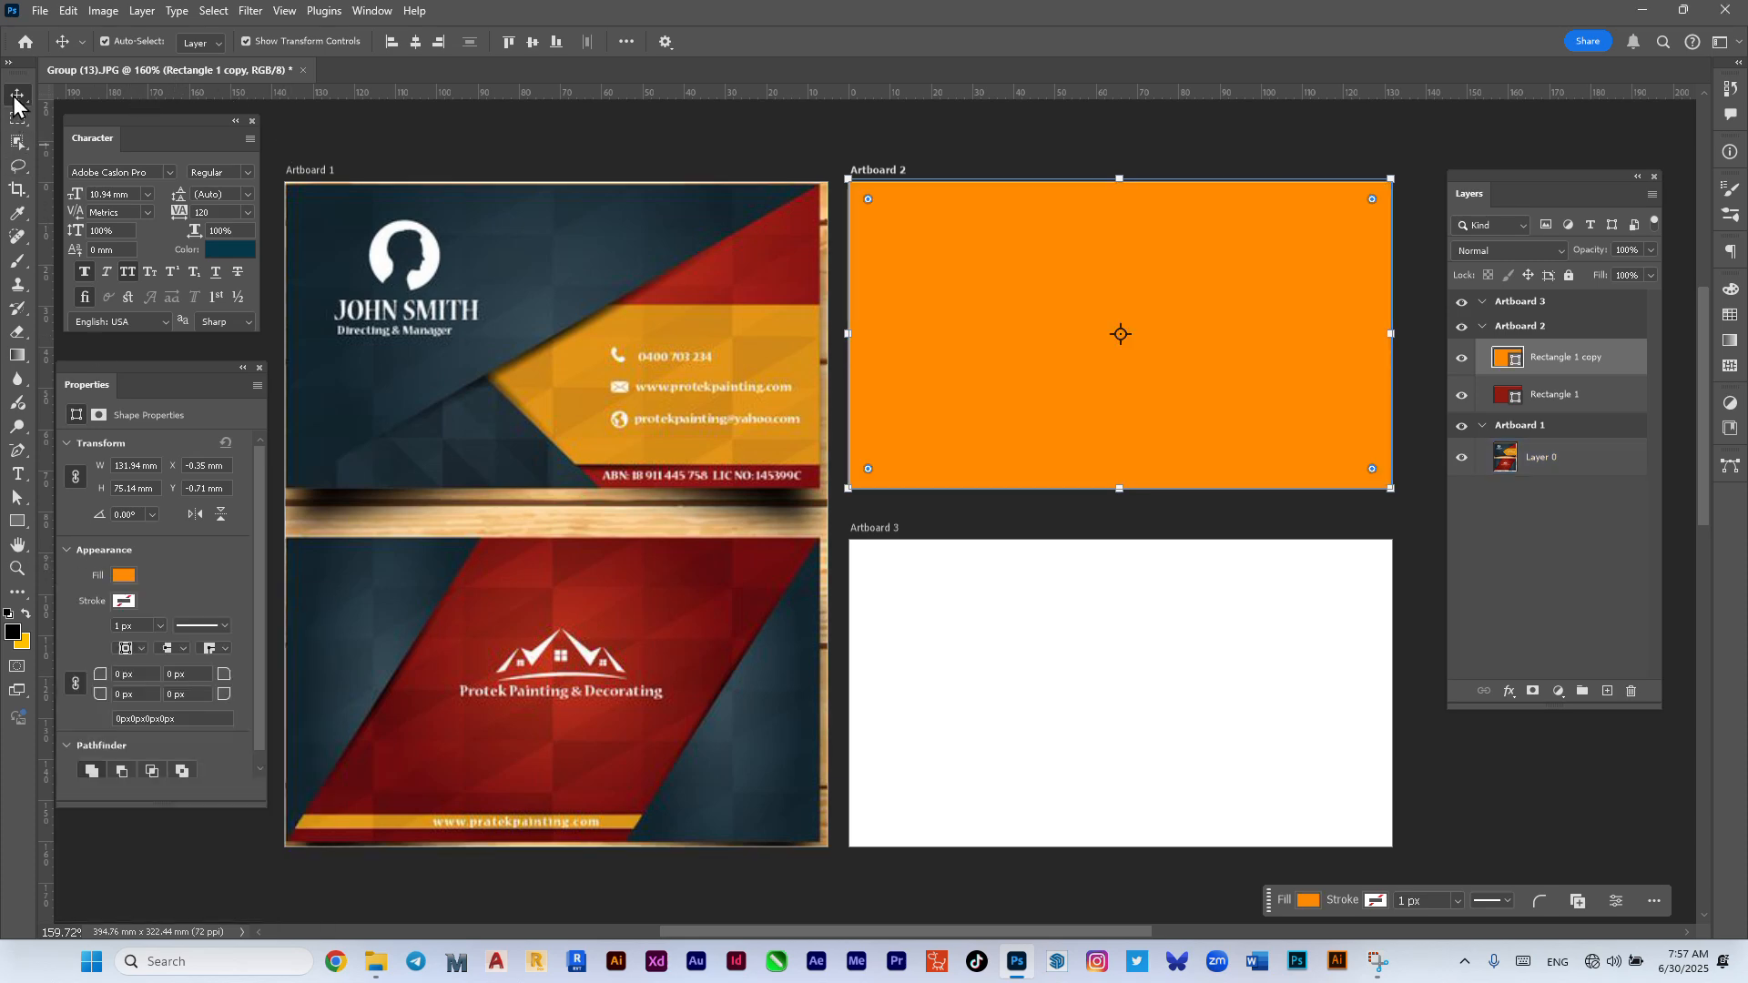
Step: Shrink the orange rectangle vertically to a band about 38 mm high, leaving red strips above and below as on the reference card
left_click_drag(1118, 179, 1118, 305)
left_click_drag(1120, 490, 1121, 465)
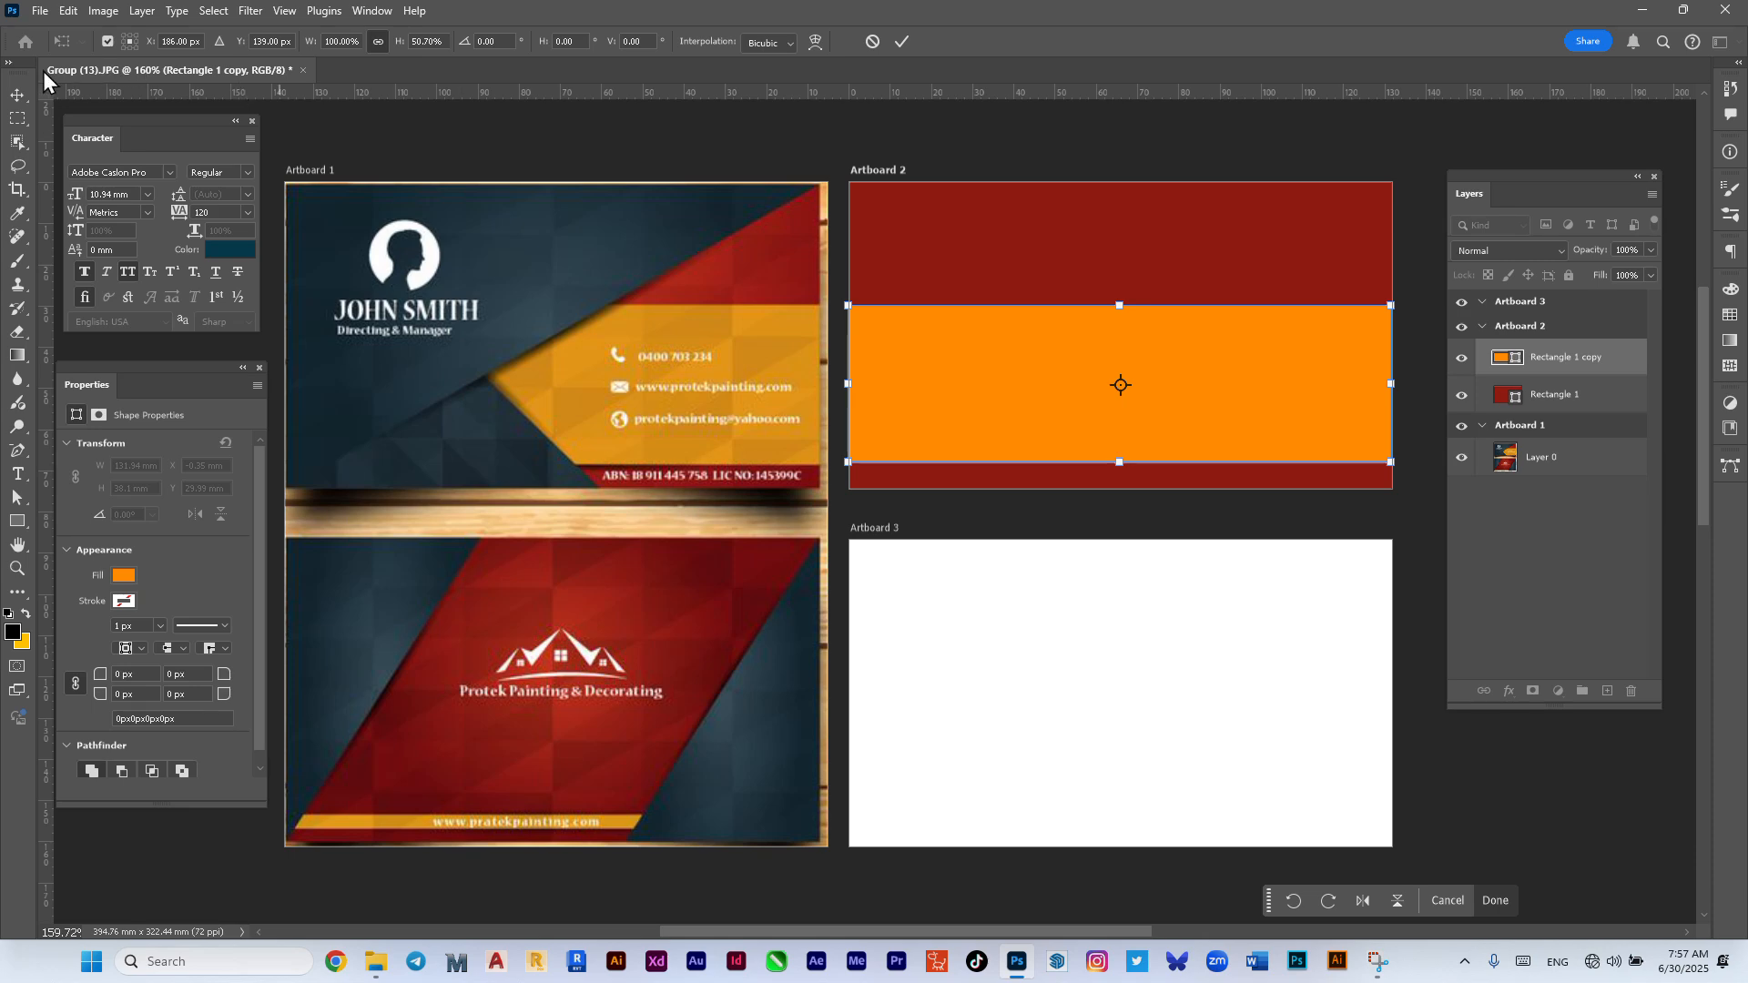
left_click(11, 96)
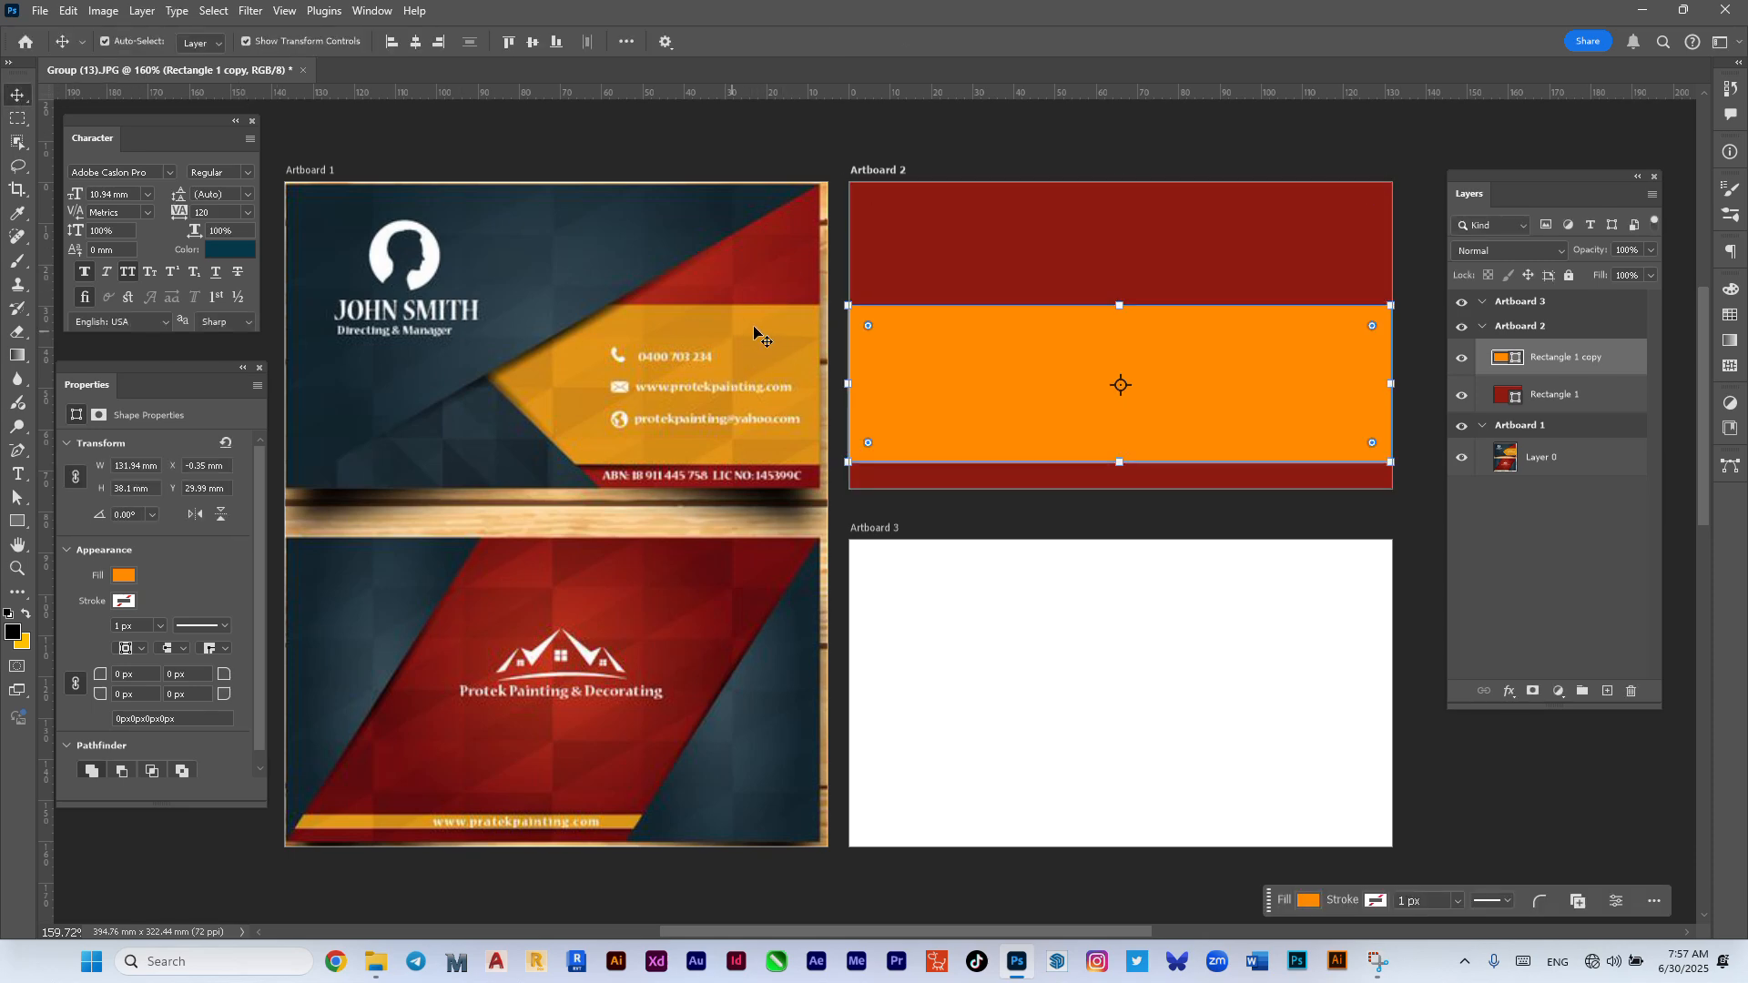
left_click(1467, 828)
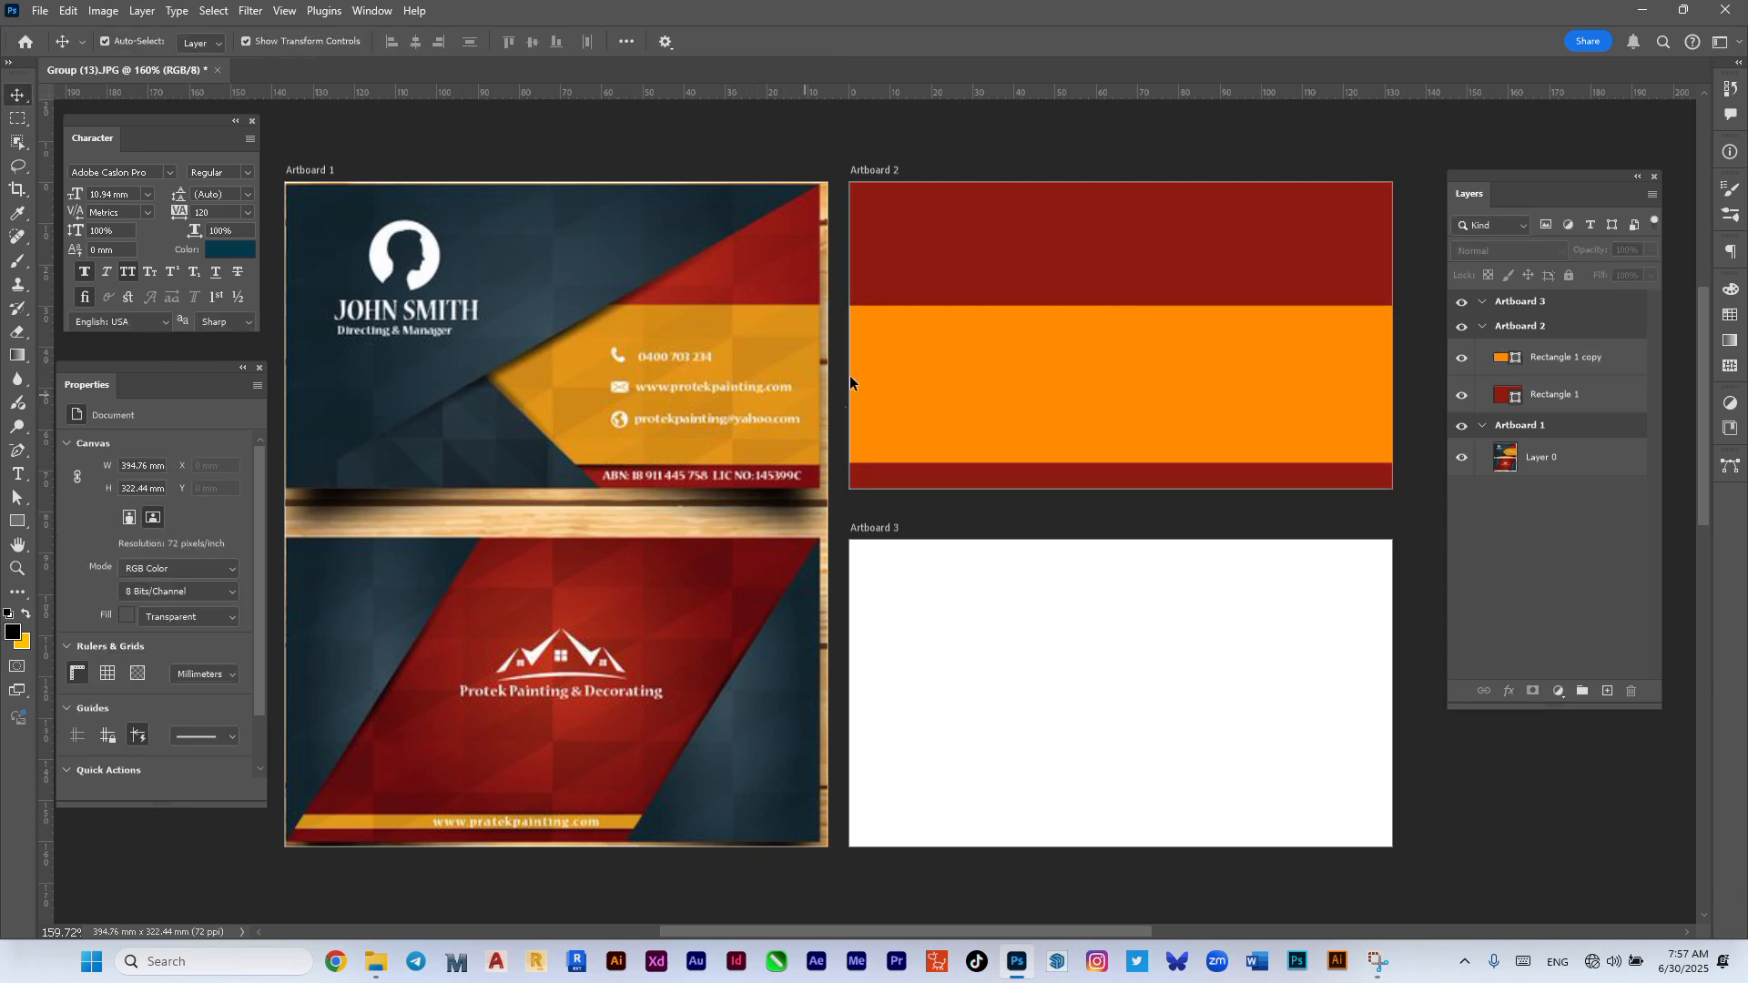
Step: Duplicate the red background rectangle on Artboard 2 and place the copy above the orange band in the layer order
scroll(1052, 587, "up", 2)
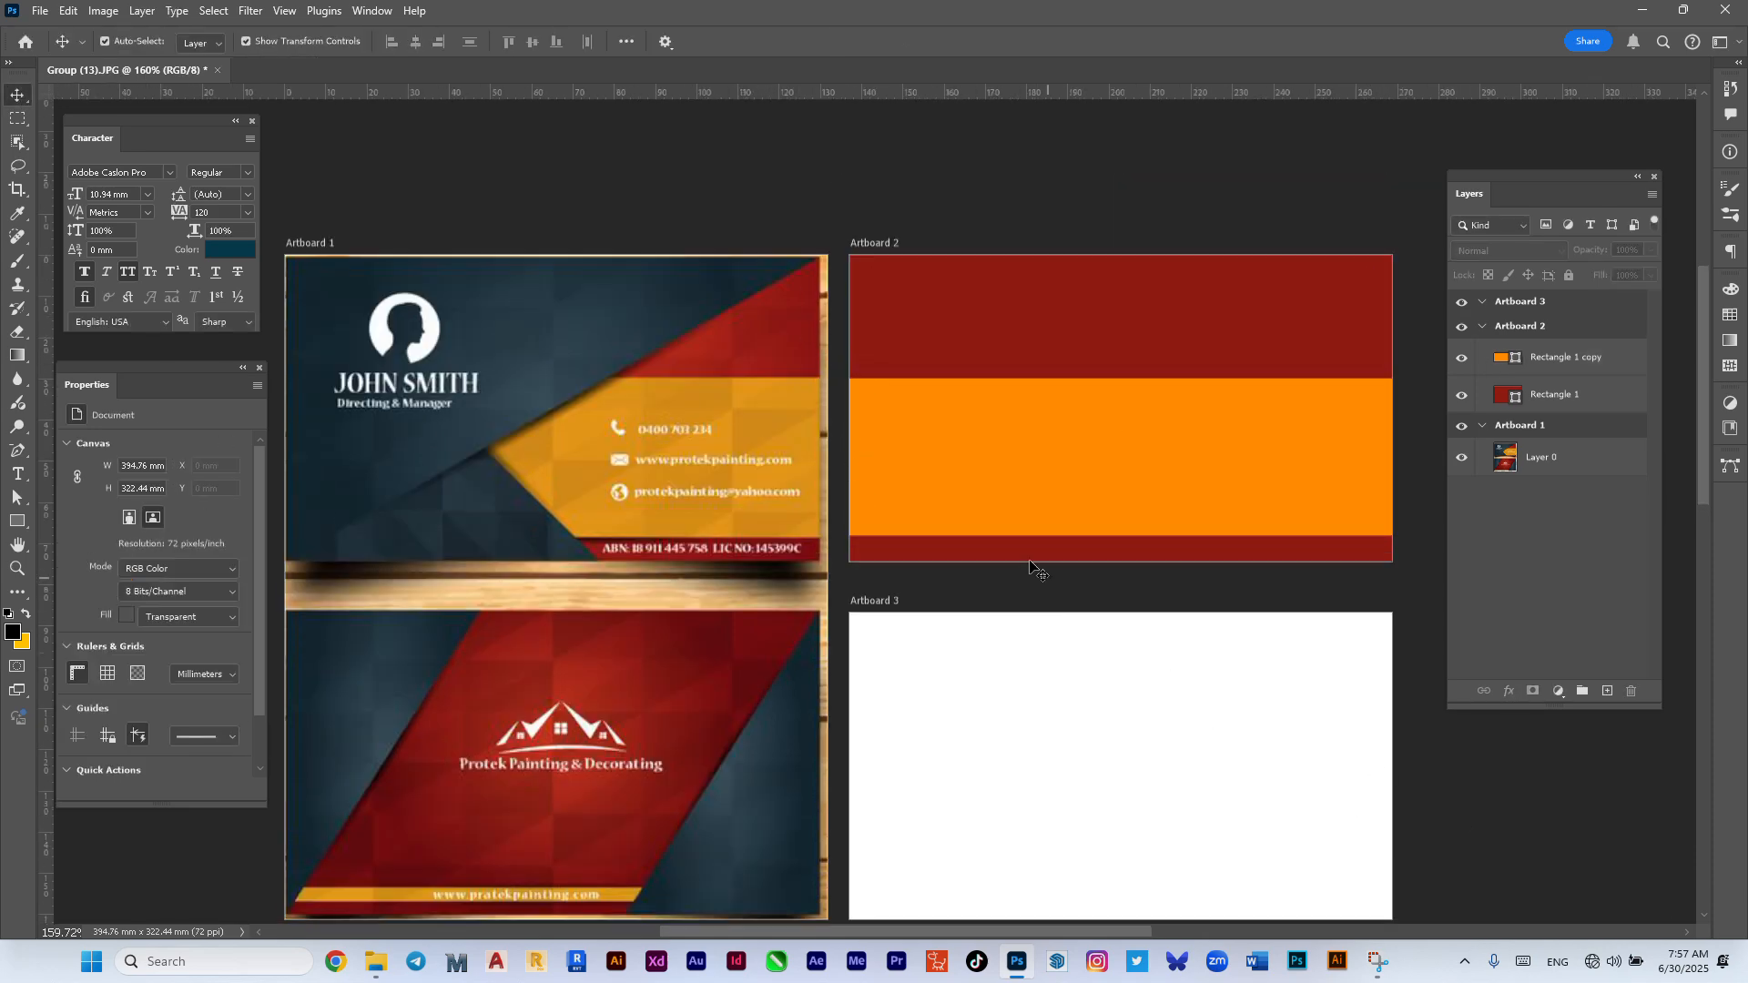
left_click(1020, 424)
left_click(619, 316)
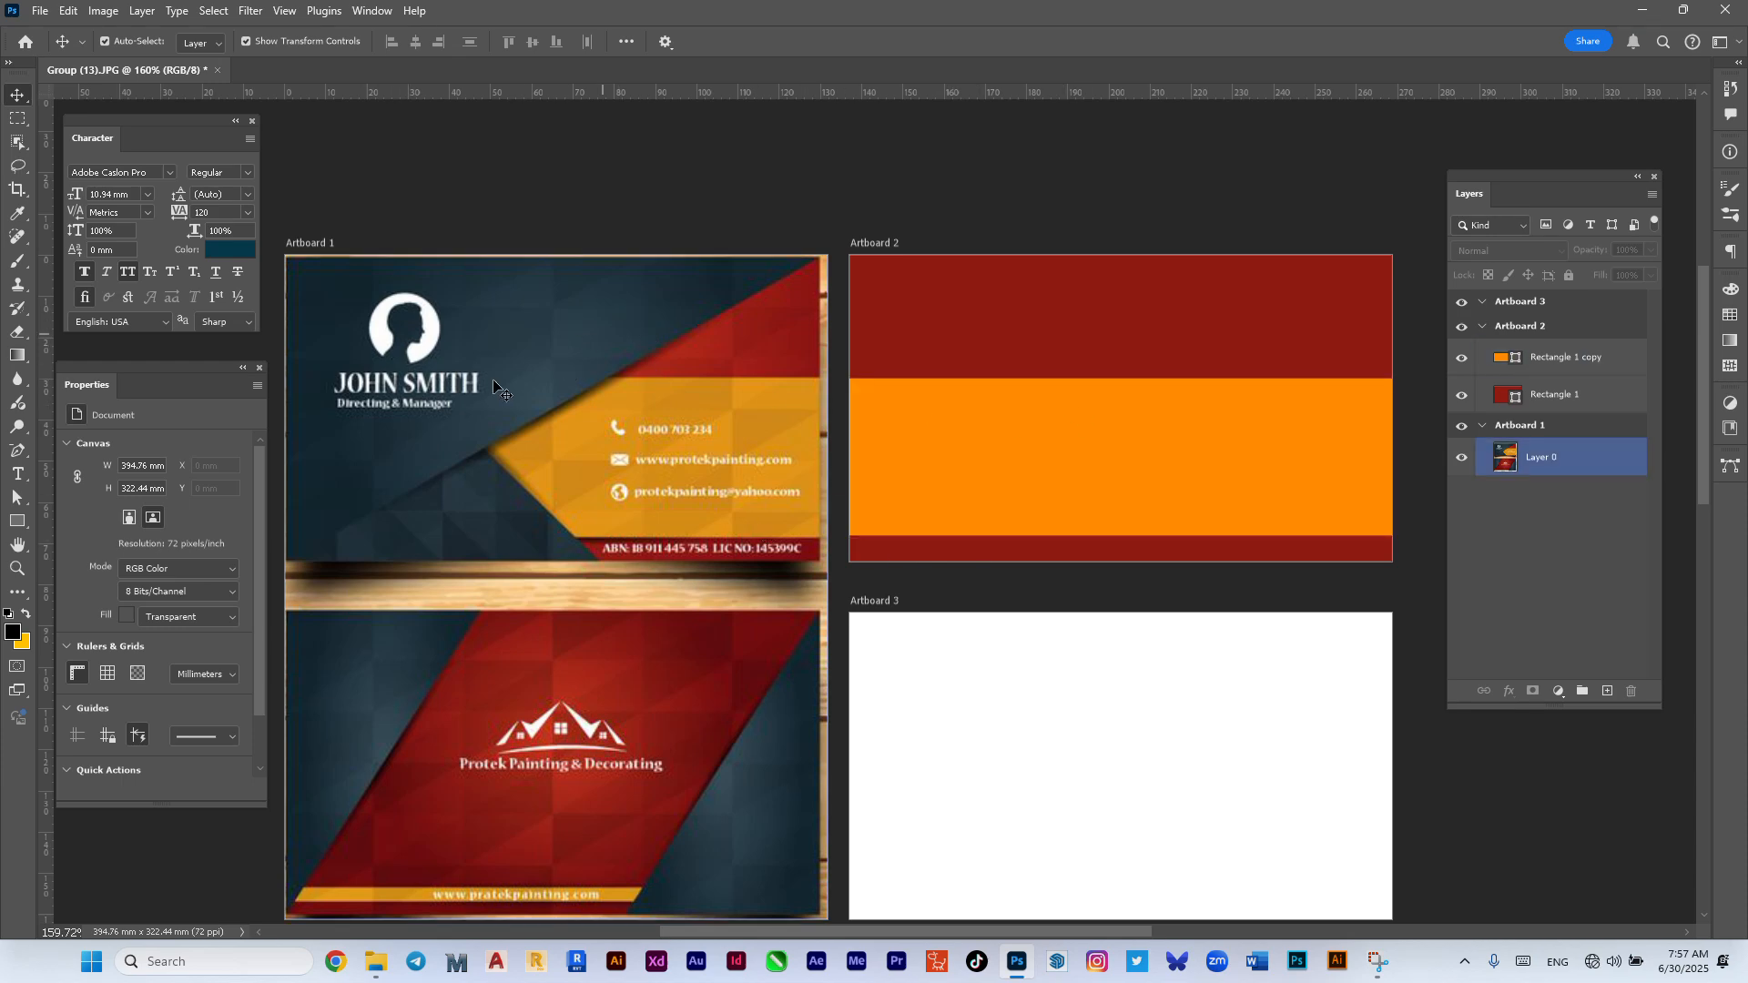
left_click(1123, 364)
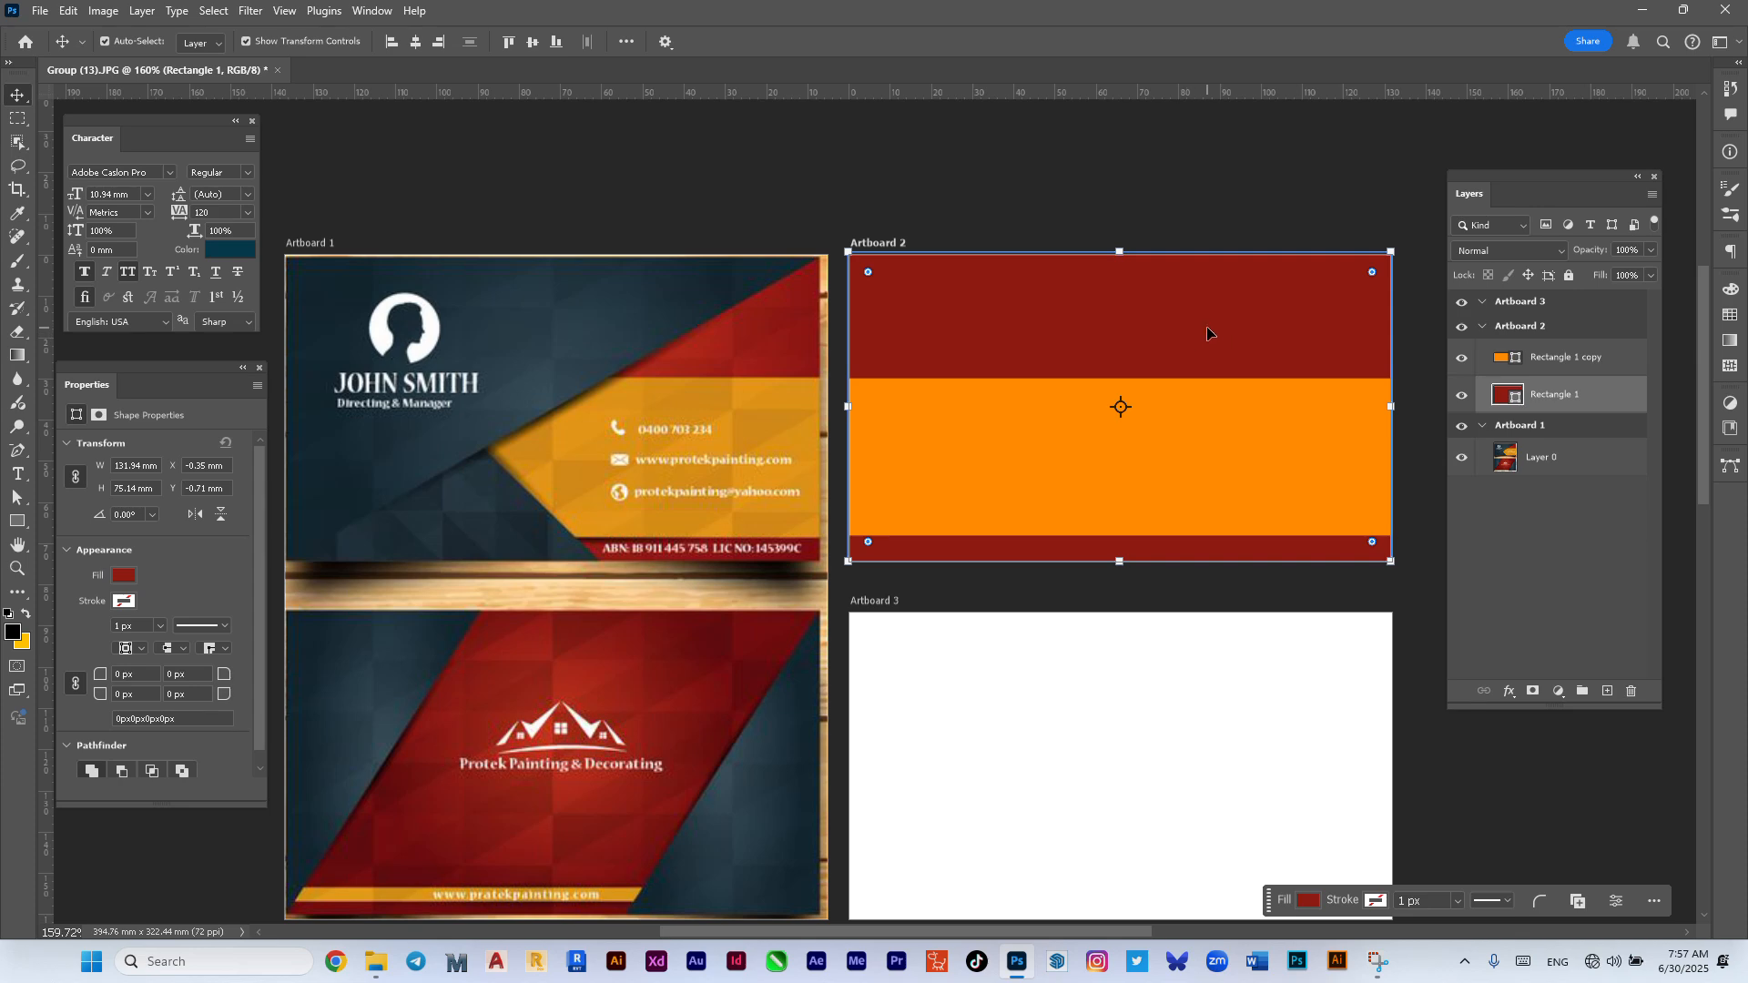
key("ctrl+j")
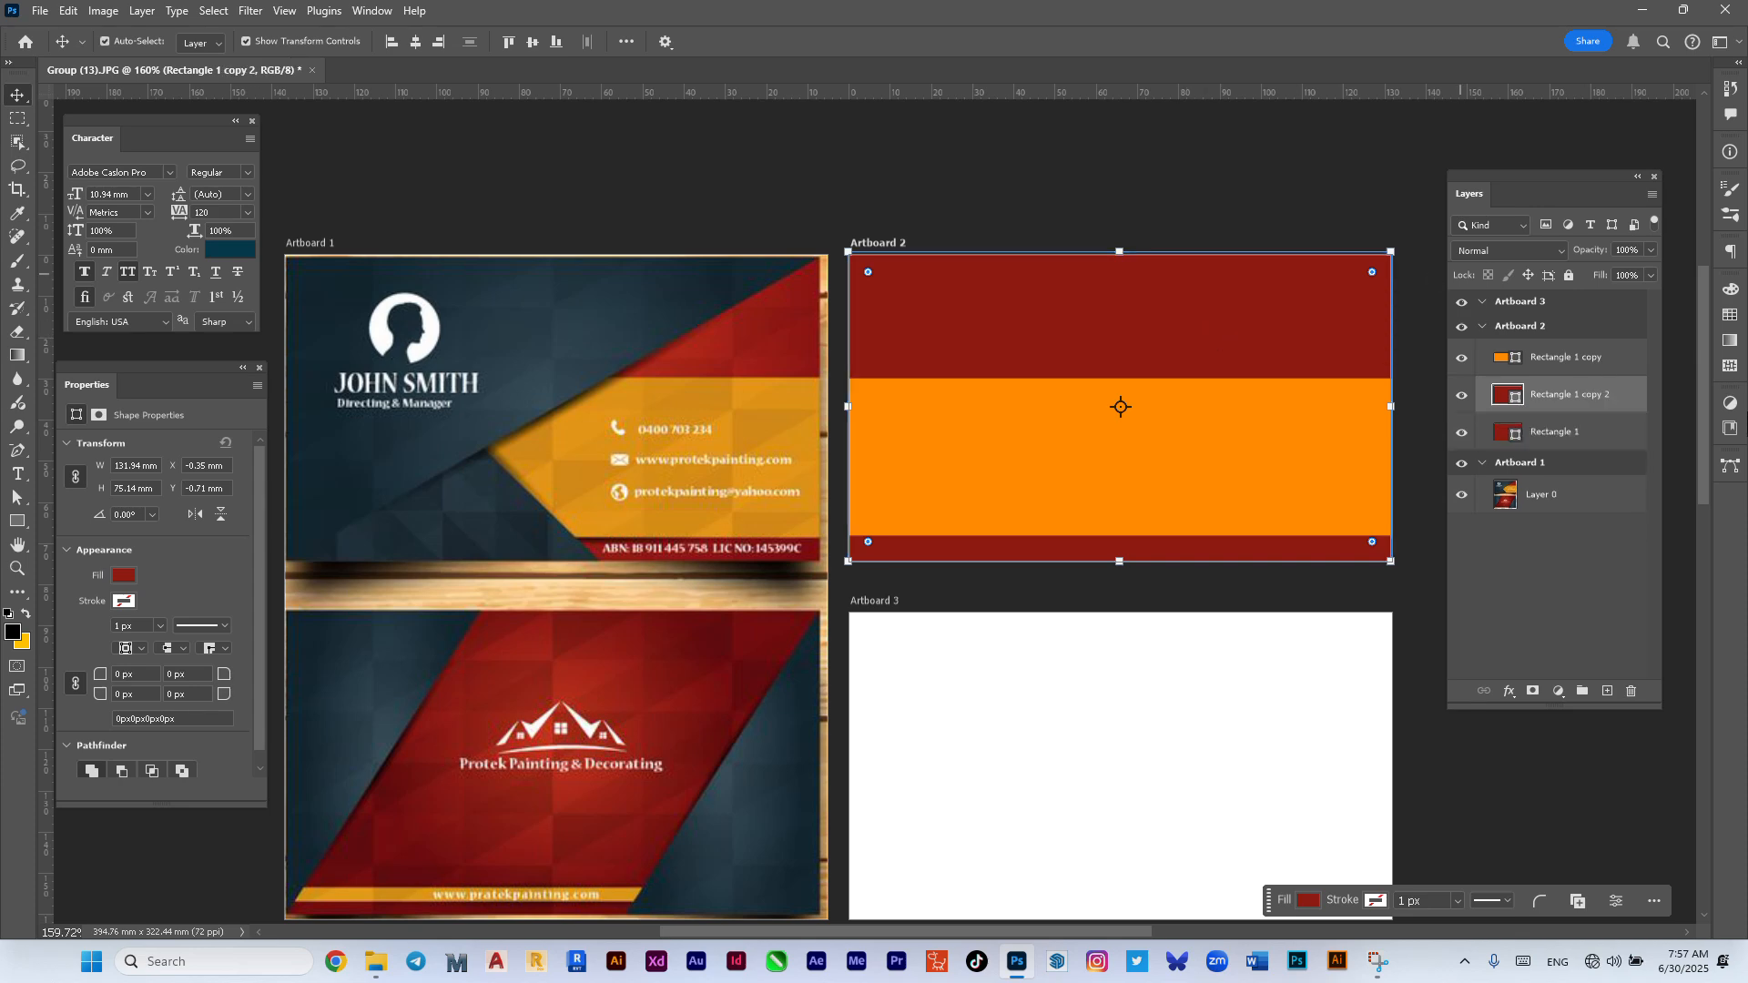
left_click_drag(1599, 397, 1597, 360)
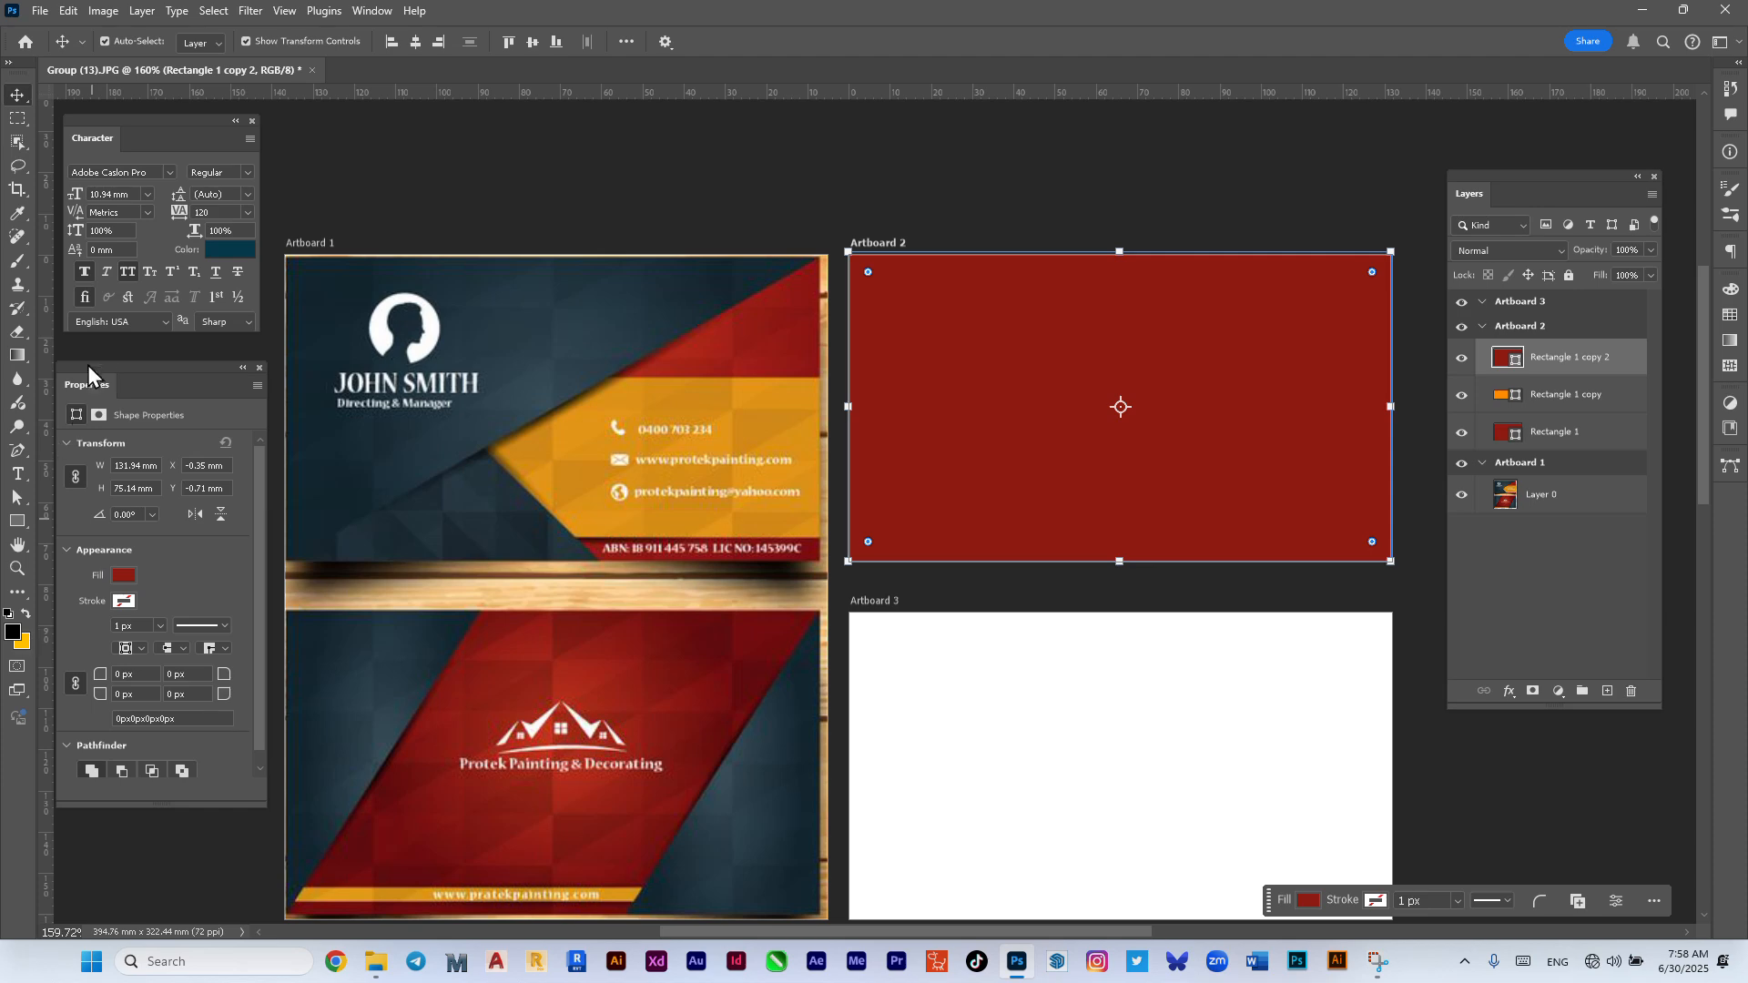
Step: Fill the topmost rectangle with dark blue #0f2a35, sampled from the reference card's dark background
left_click(124, 579)
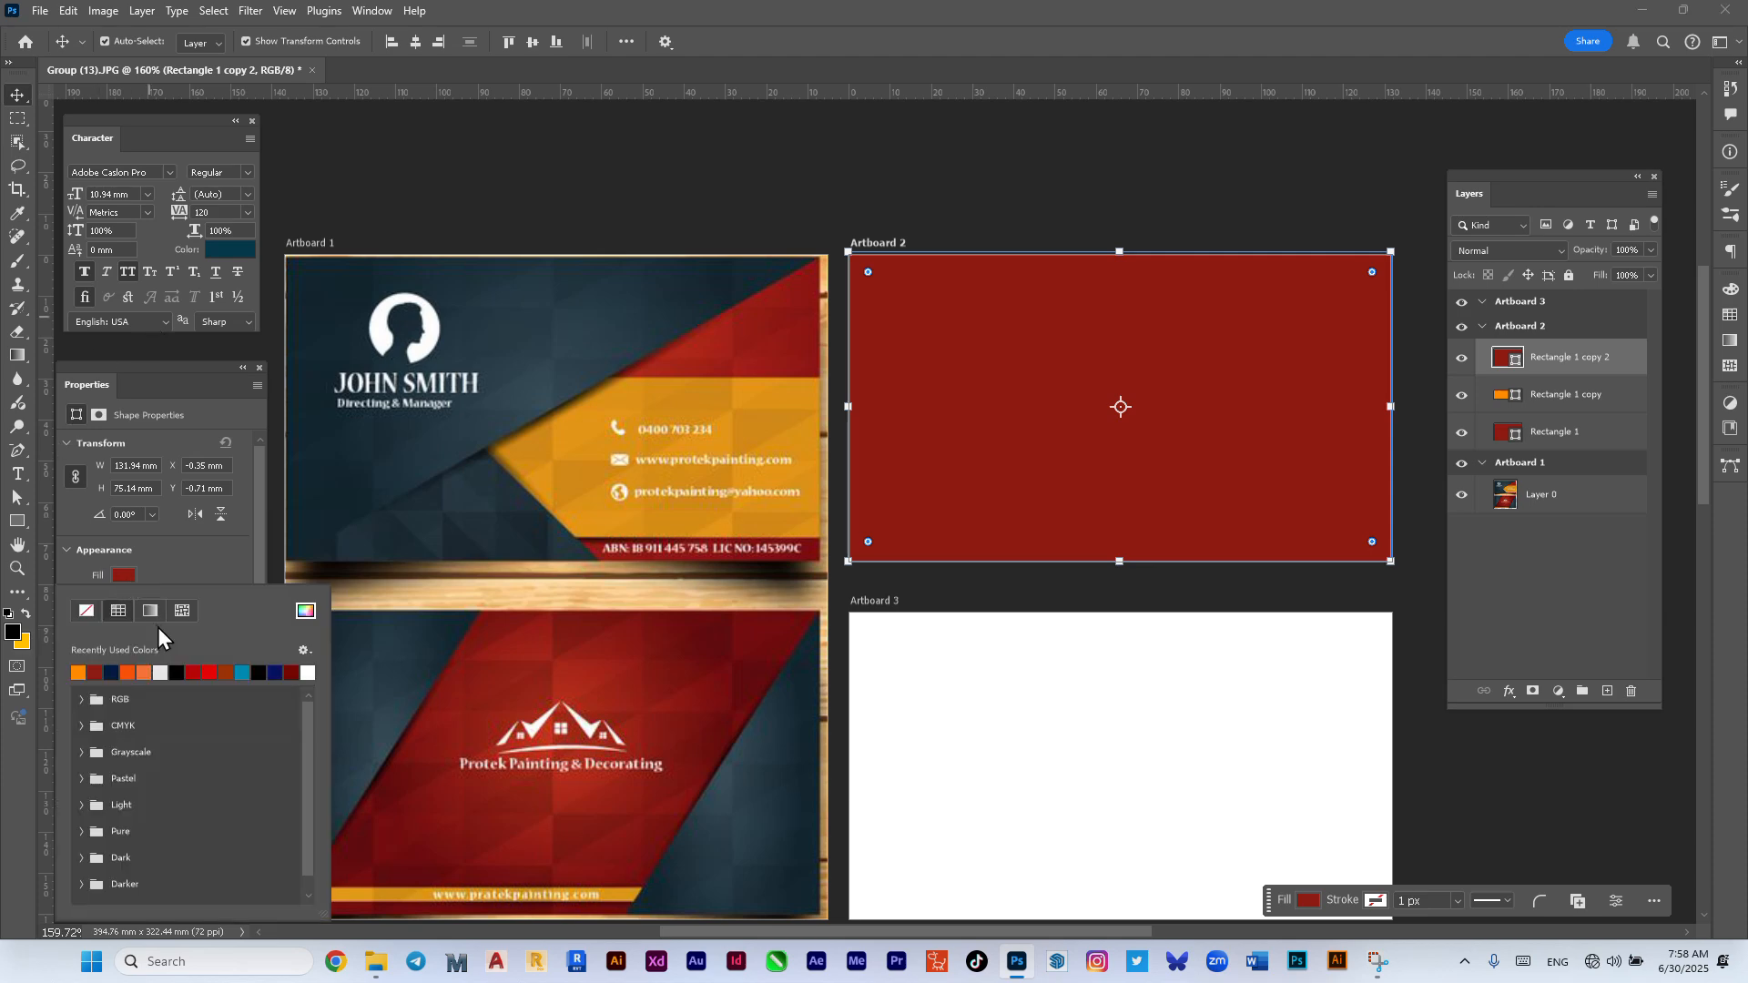
left_click(308, 612)
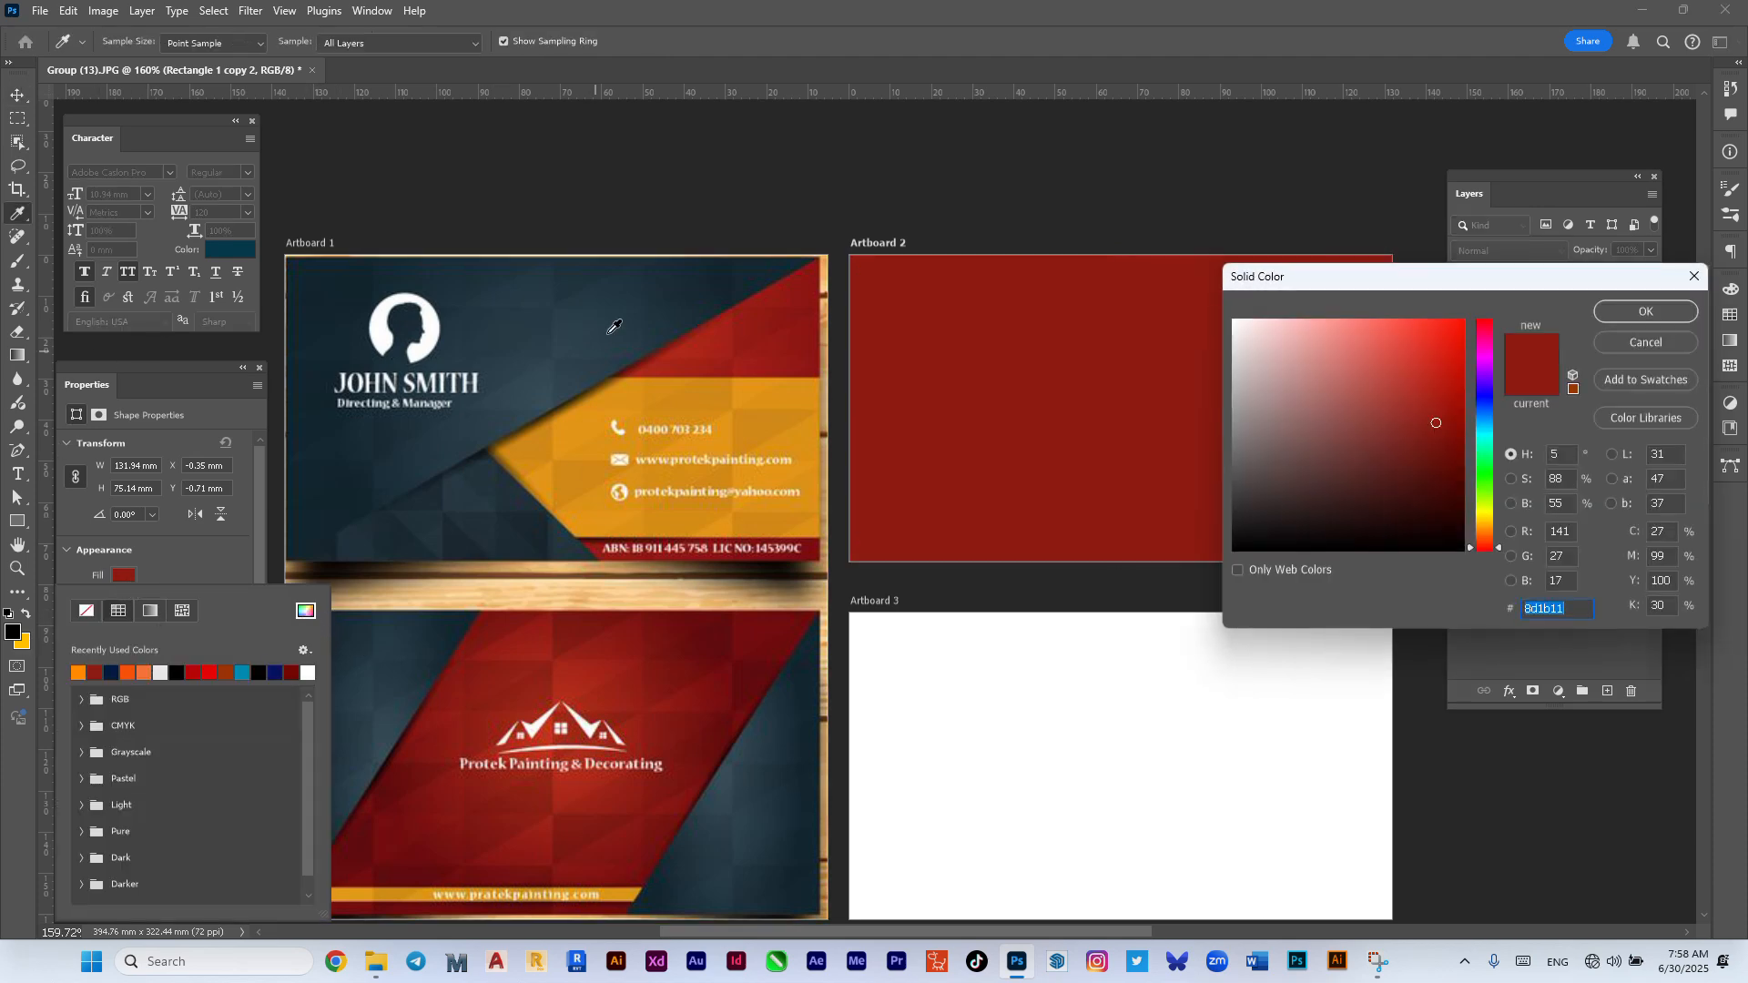
left_click(741, 277)
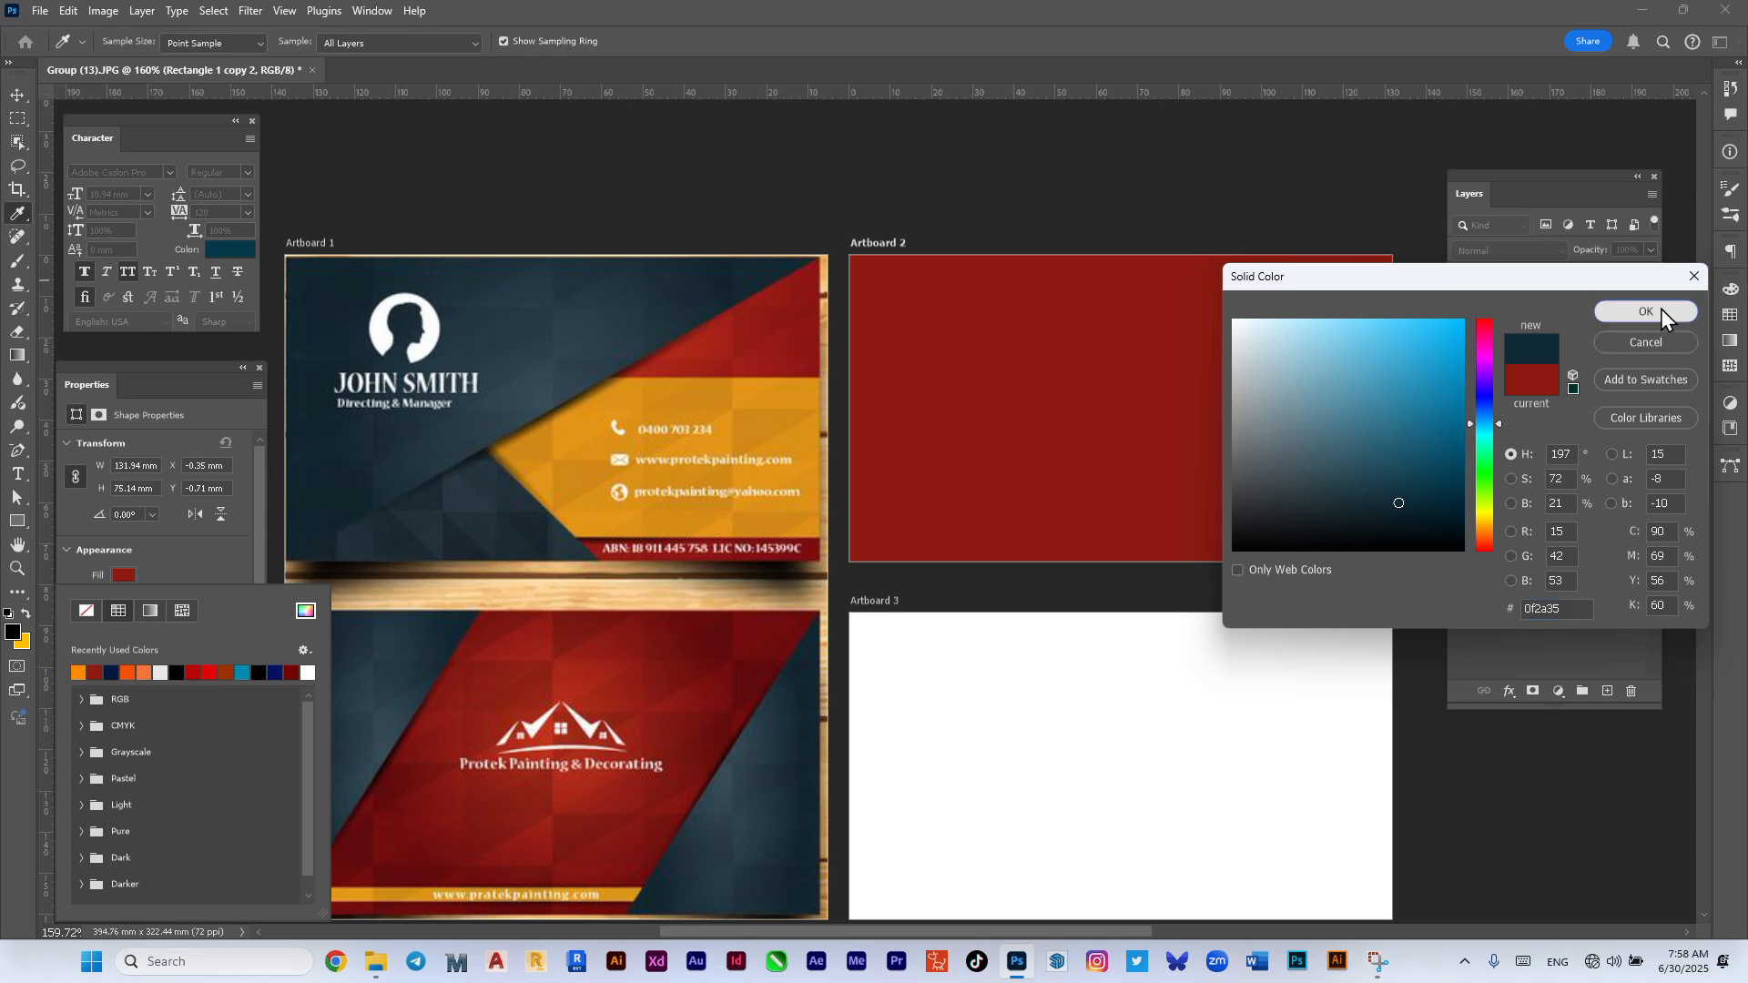
left_click(1659, 310)
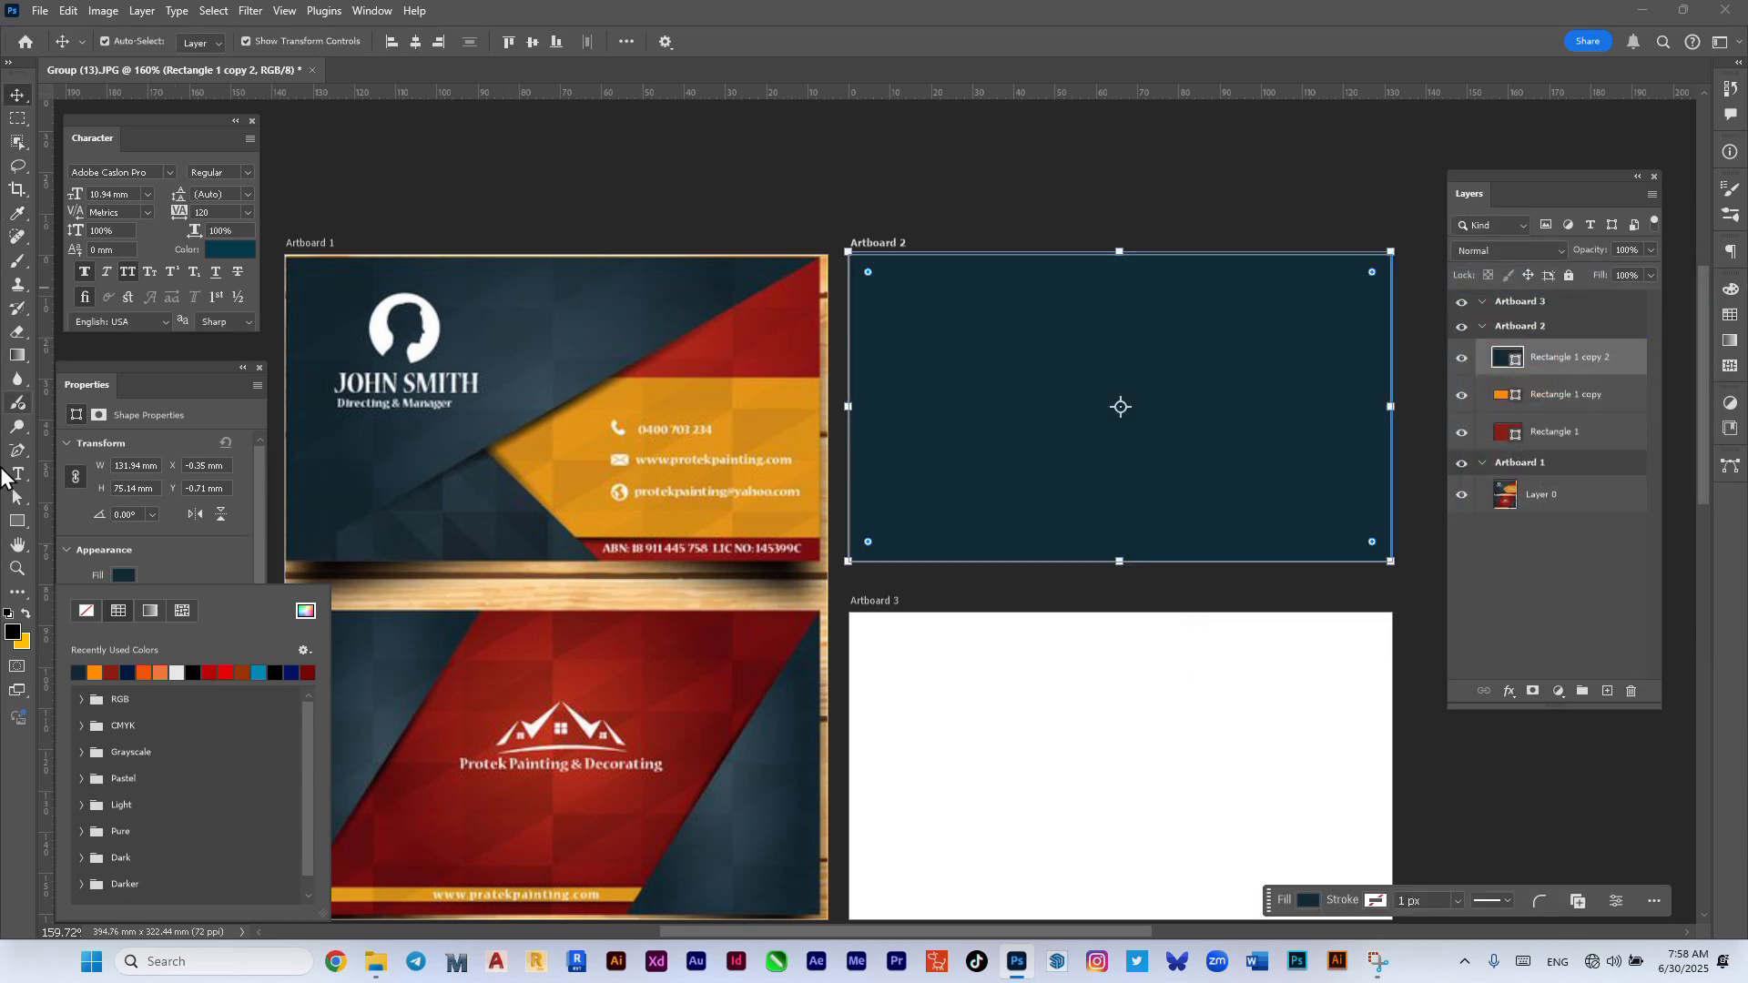
Step: Delete the lower-right anchor point of the dark blue rectangle to turn it into a triangle, and deselect it
left_click(18, 451)
left_click(18, 451)
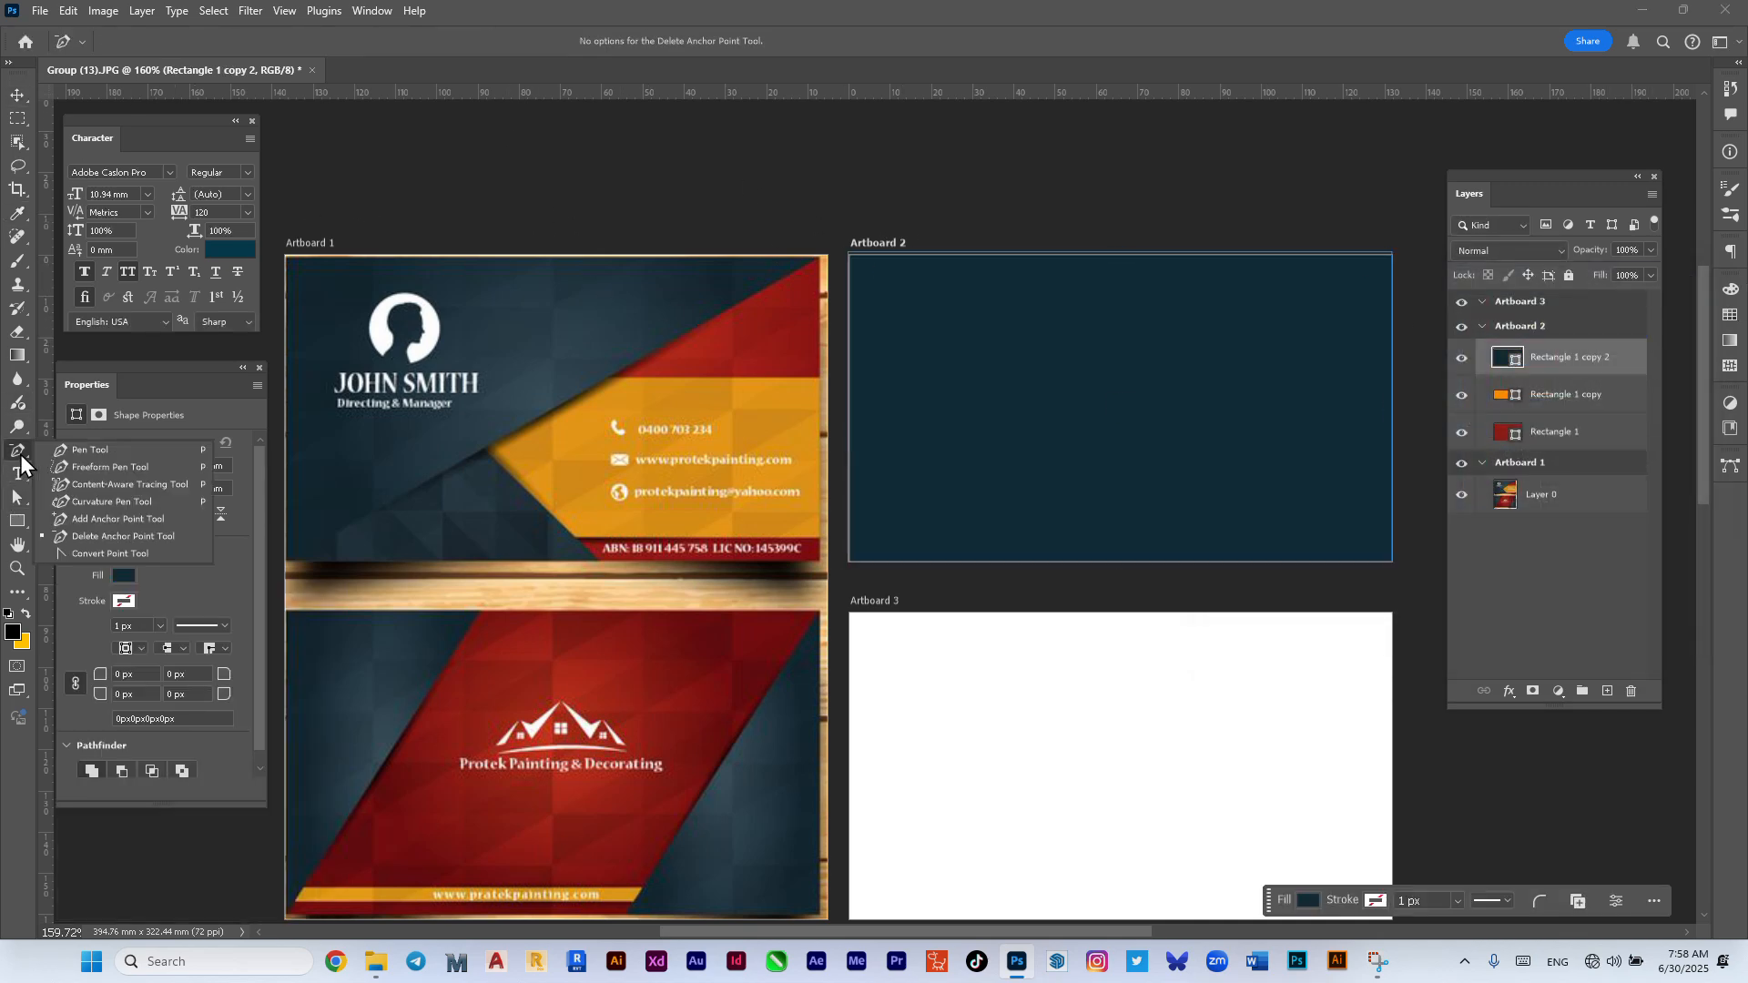
left_click(86, 539)
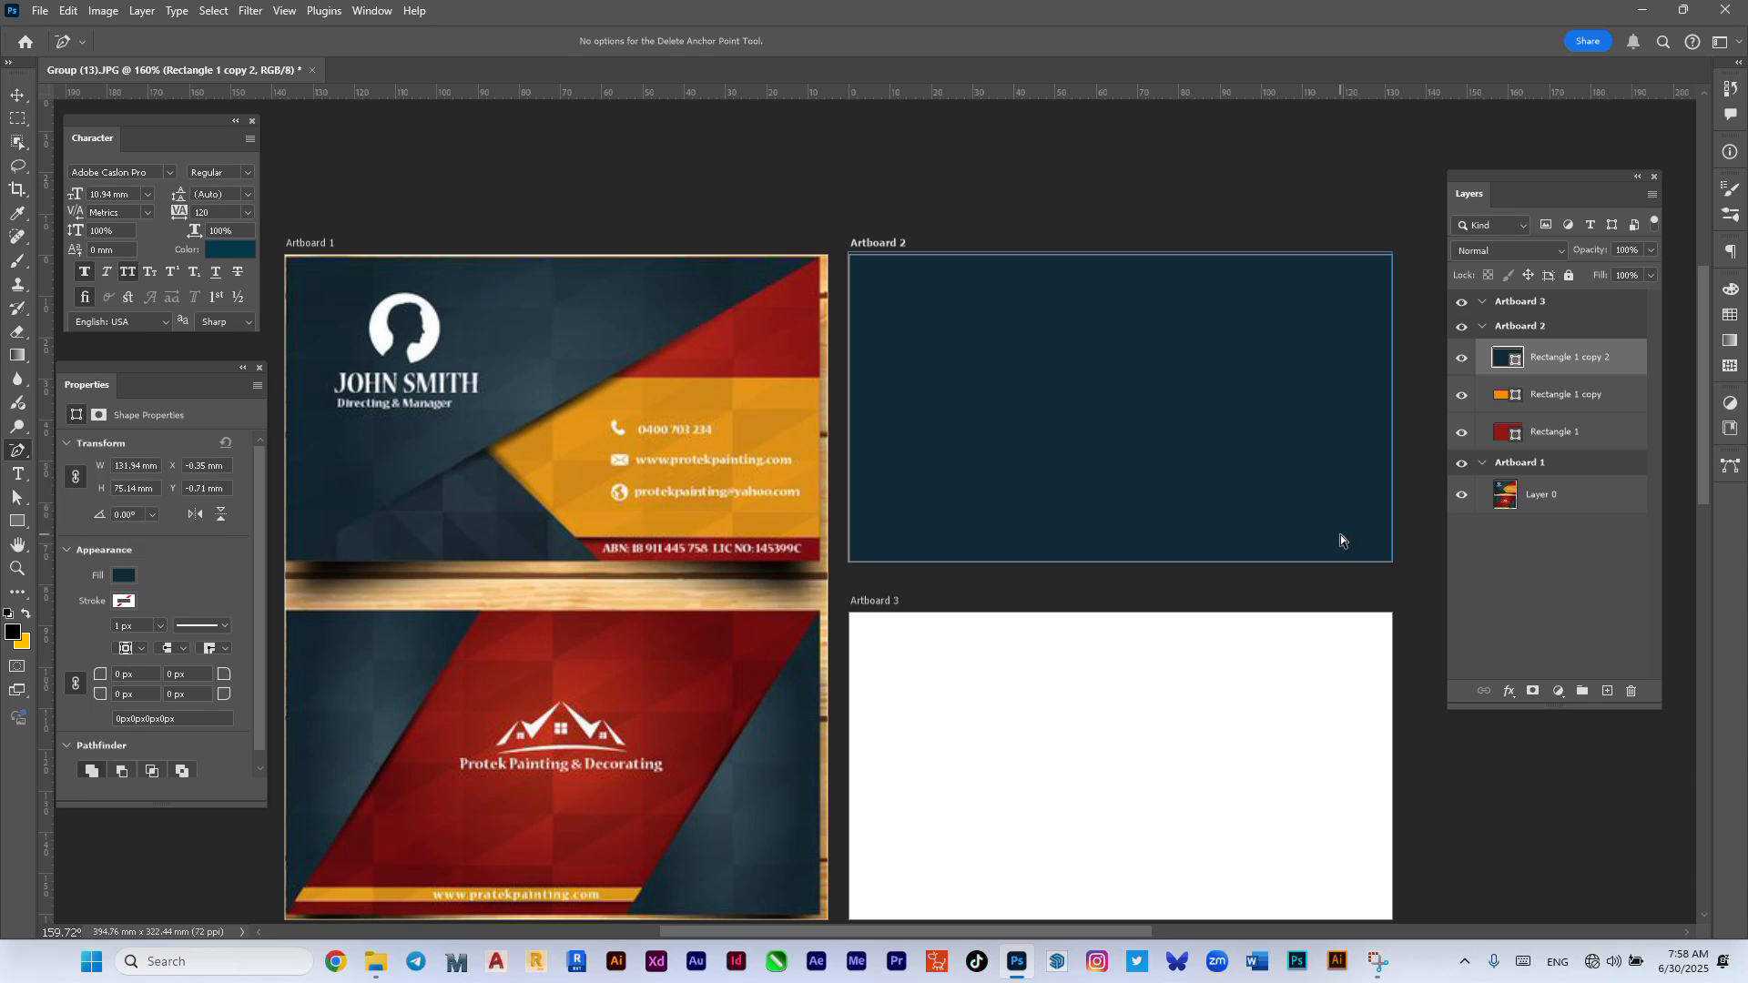
left_click(1391, 563)
left_click(16, 95)
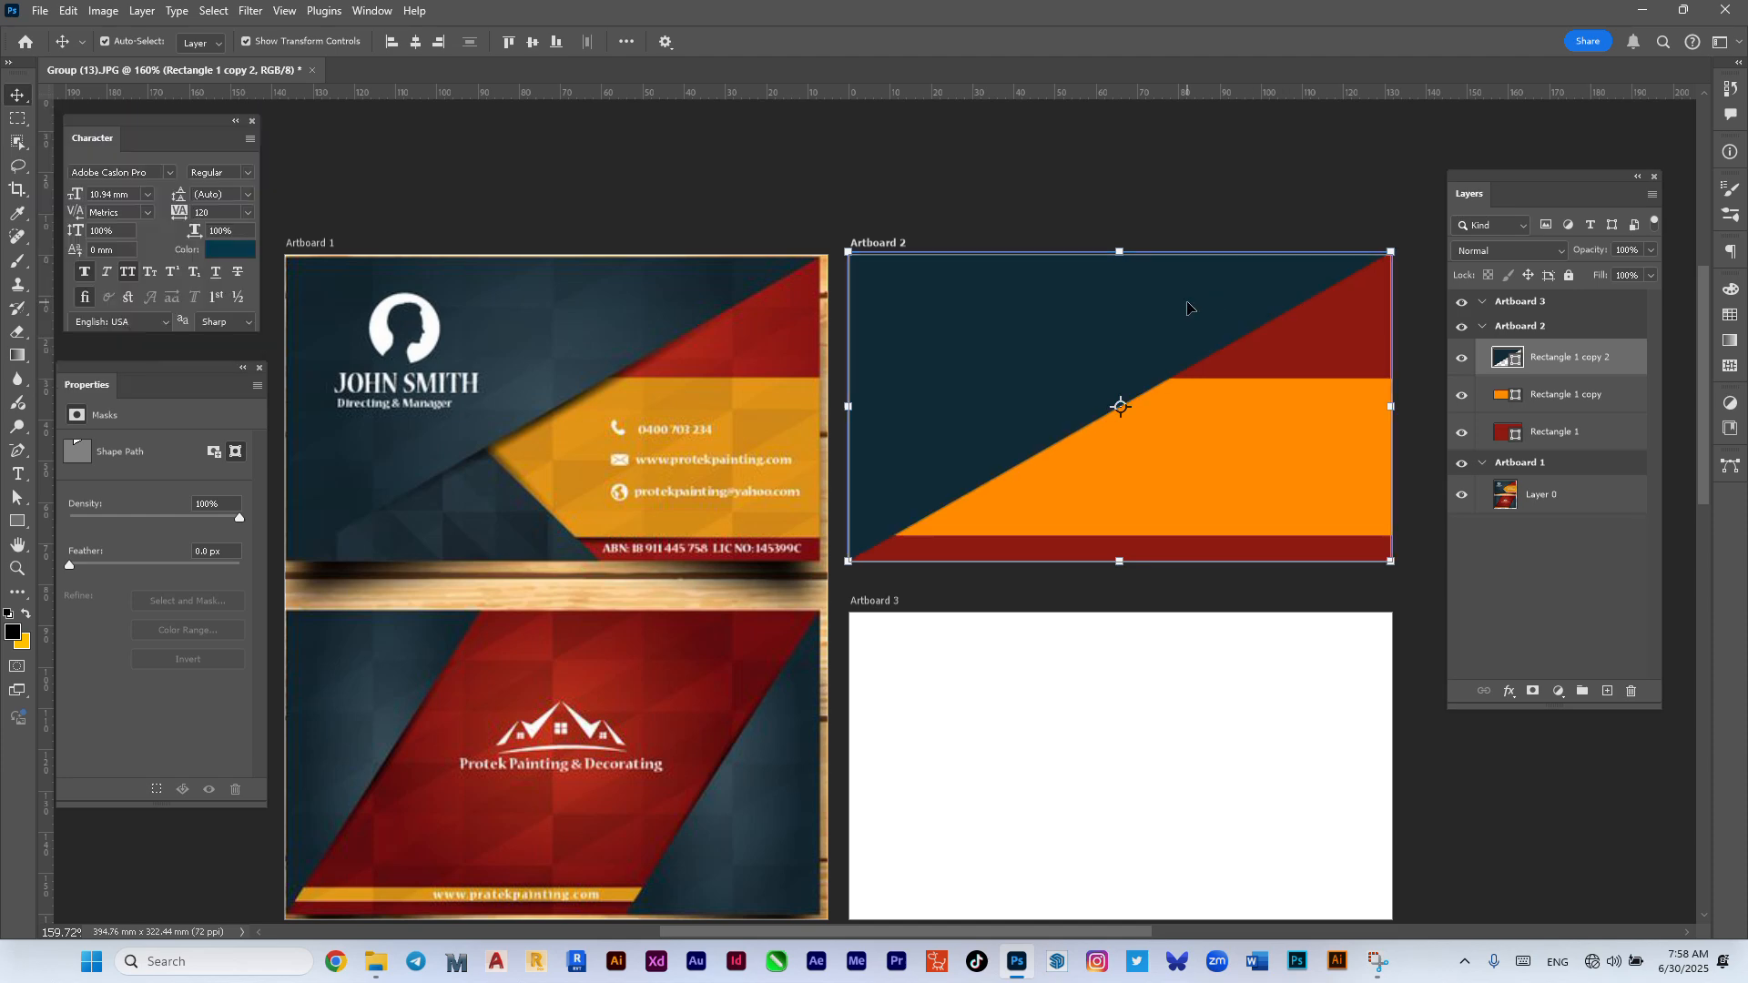
left_click(1221, 195)
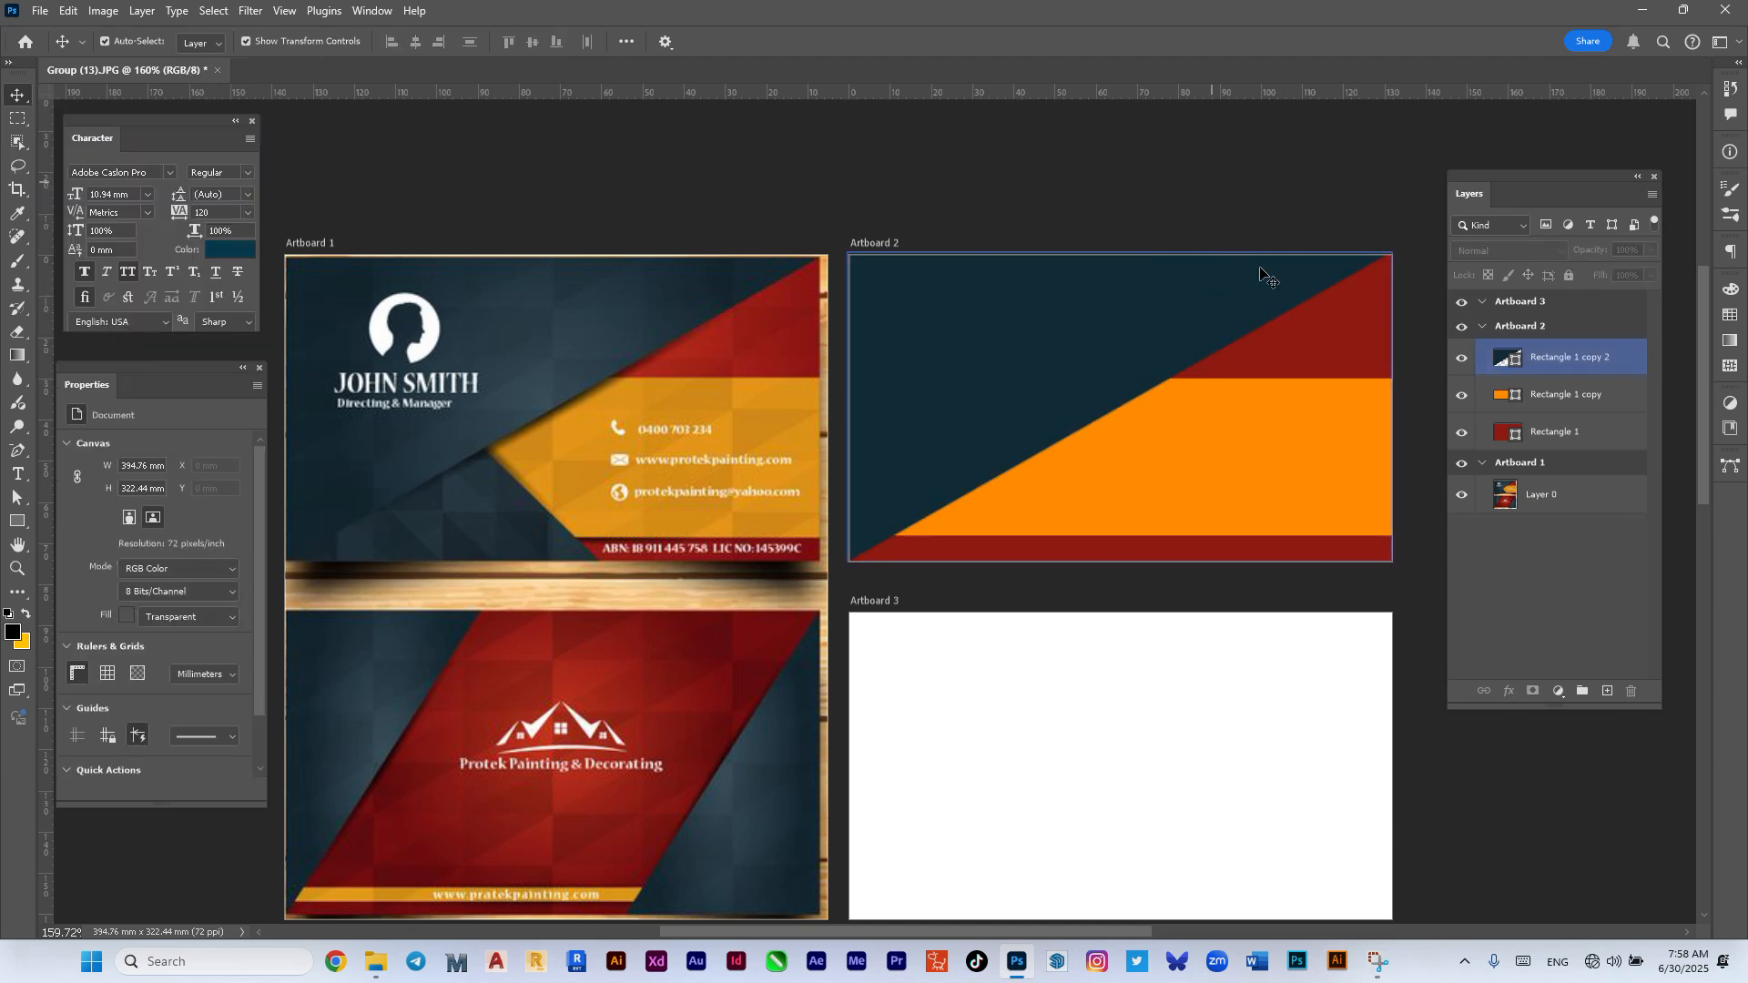
Step: Duplicate the dark blue triangle on Artboard 2 and flip the copy vertically
left_click(1144, 311)
key("ctrl+j")
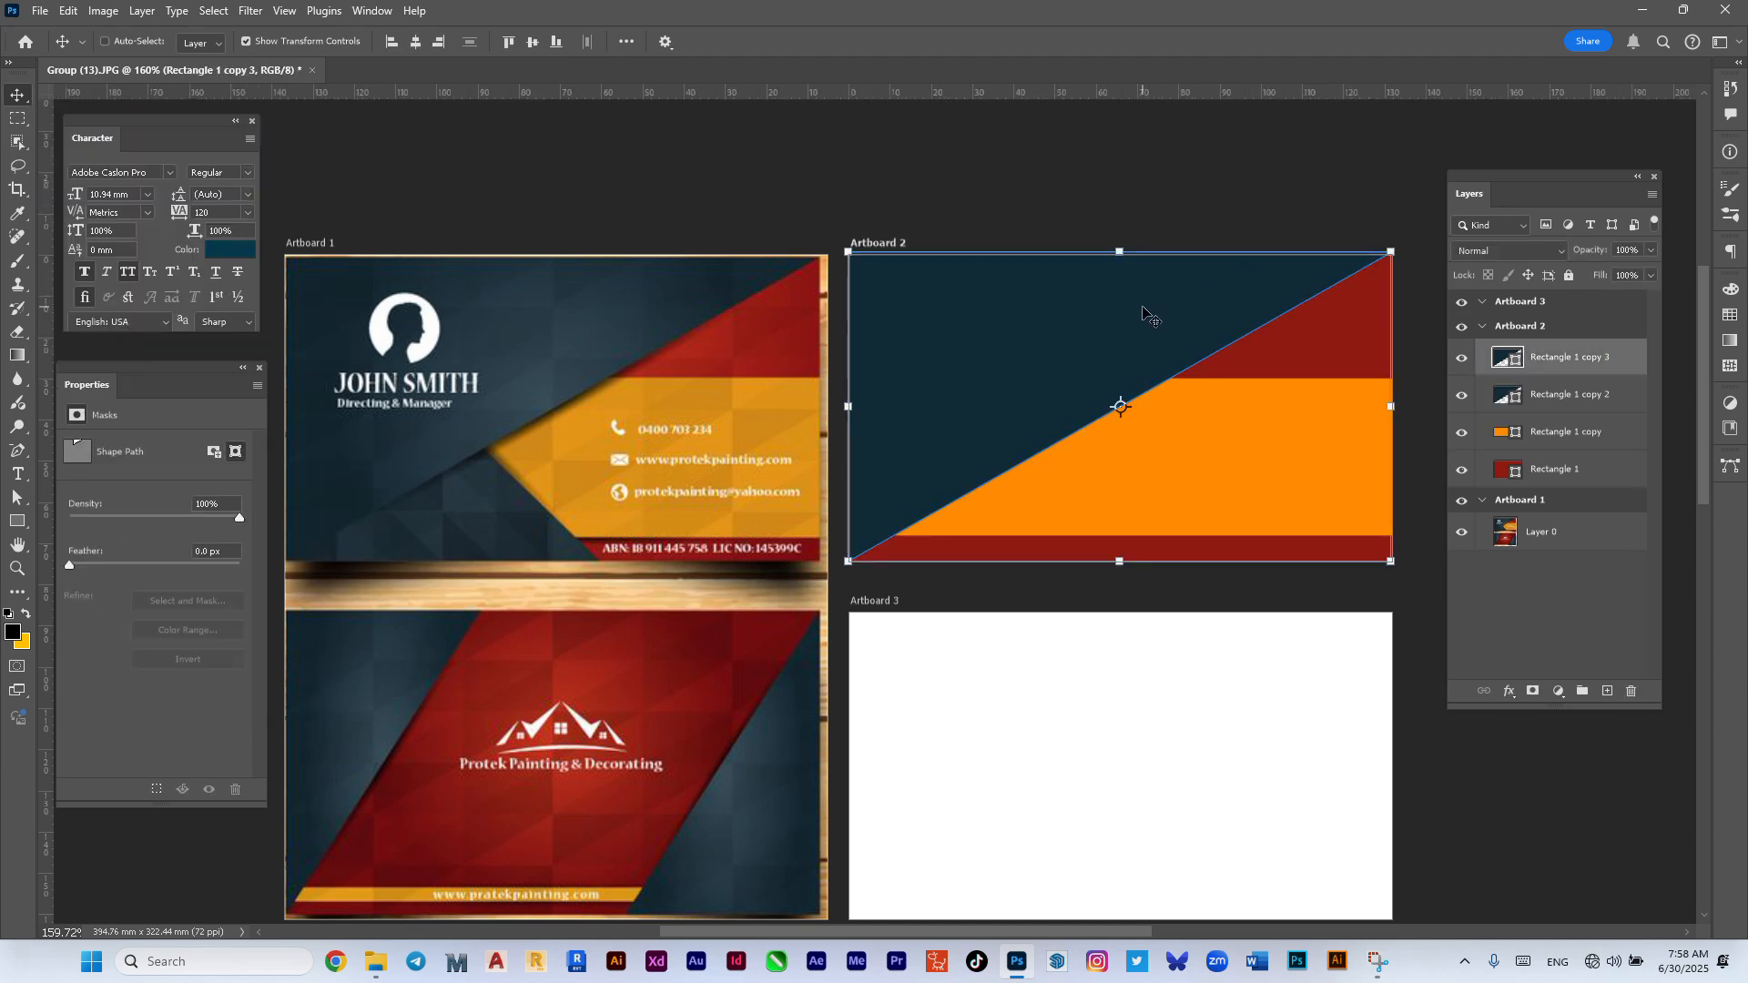
key("ctrl+t")
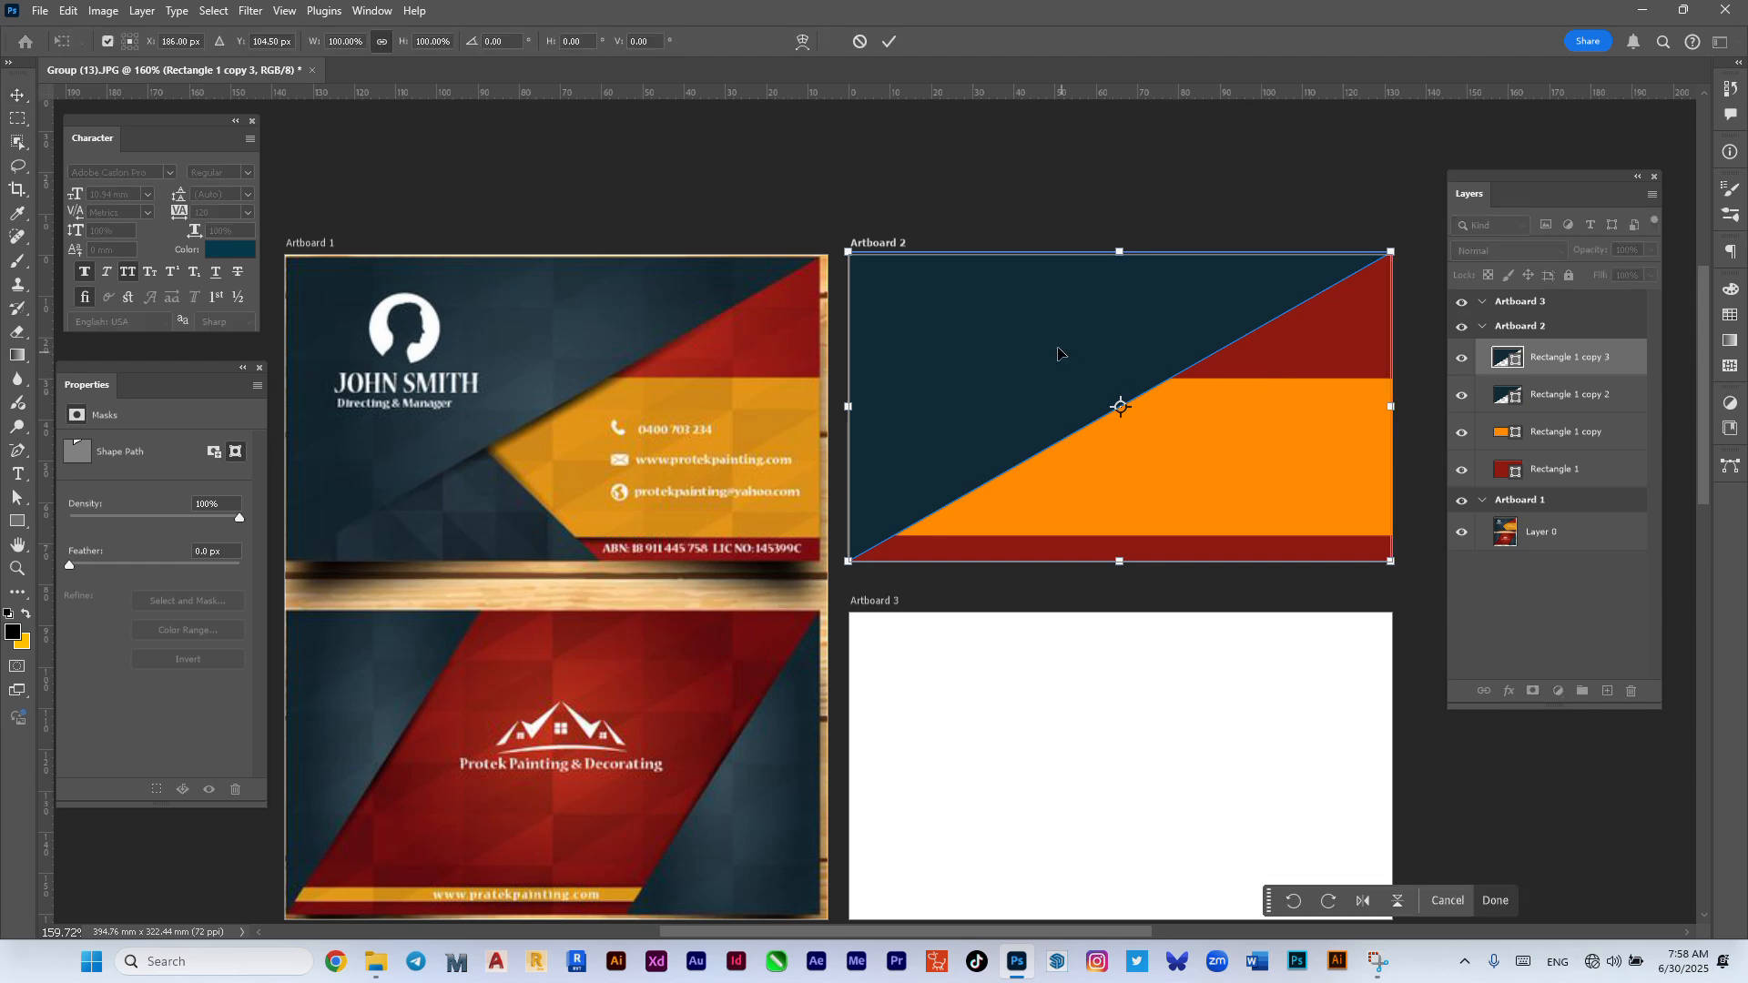
right_click(1059, 351)
left_click(1116, 725)
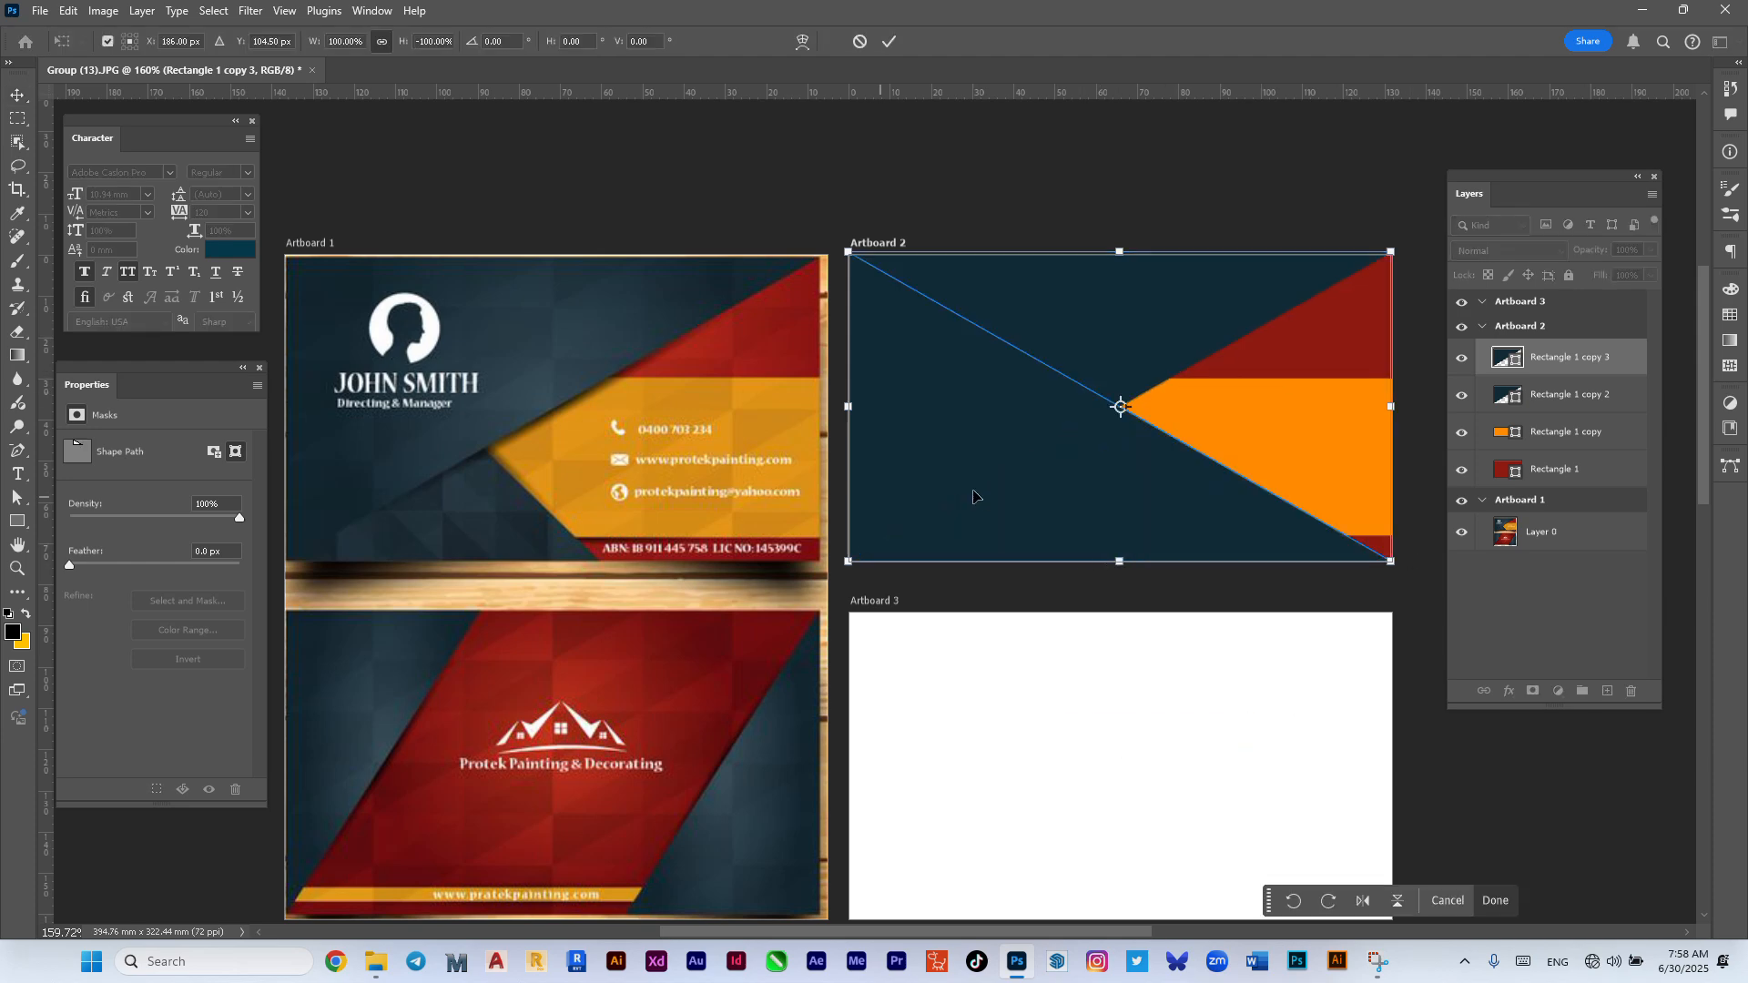
Step: Shift the flipped triangle's lower-right anchor point horizontally to about the middle of the artboard's bottom edge, and deselect the shape
left_click(18, 500)
left_click(92, 515)
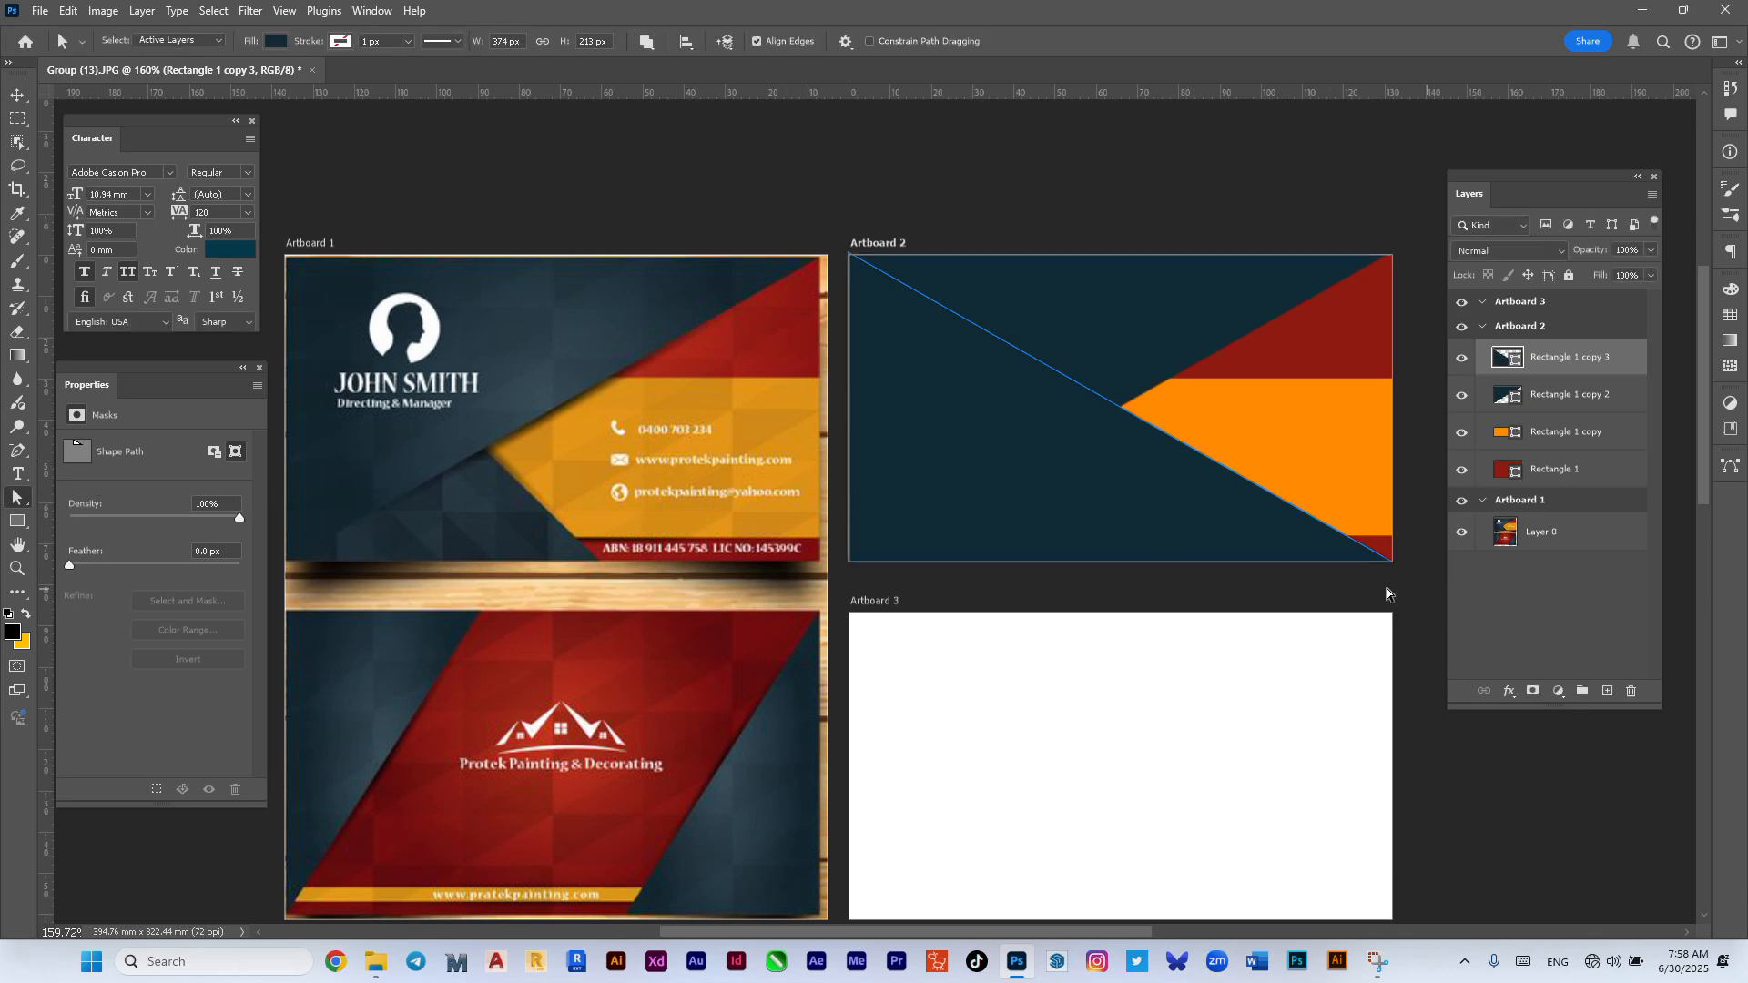
left_click_drag(1391, 568, 1116, 572)
key("v")
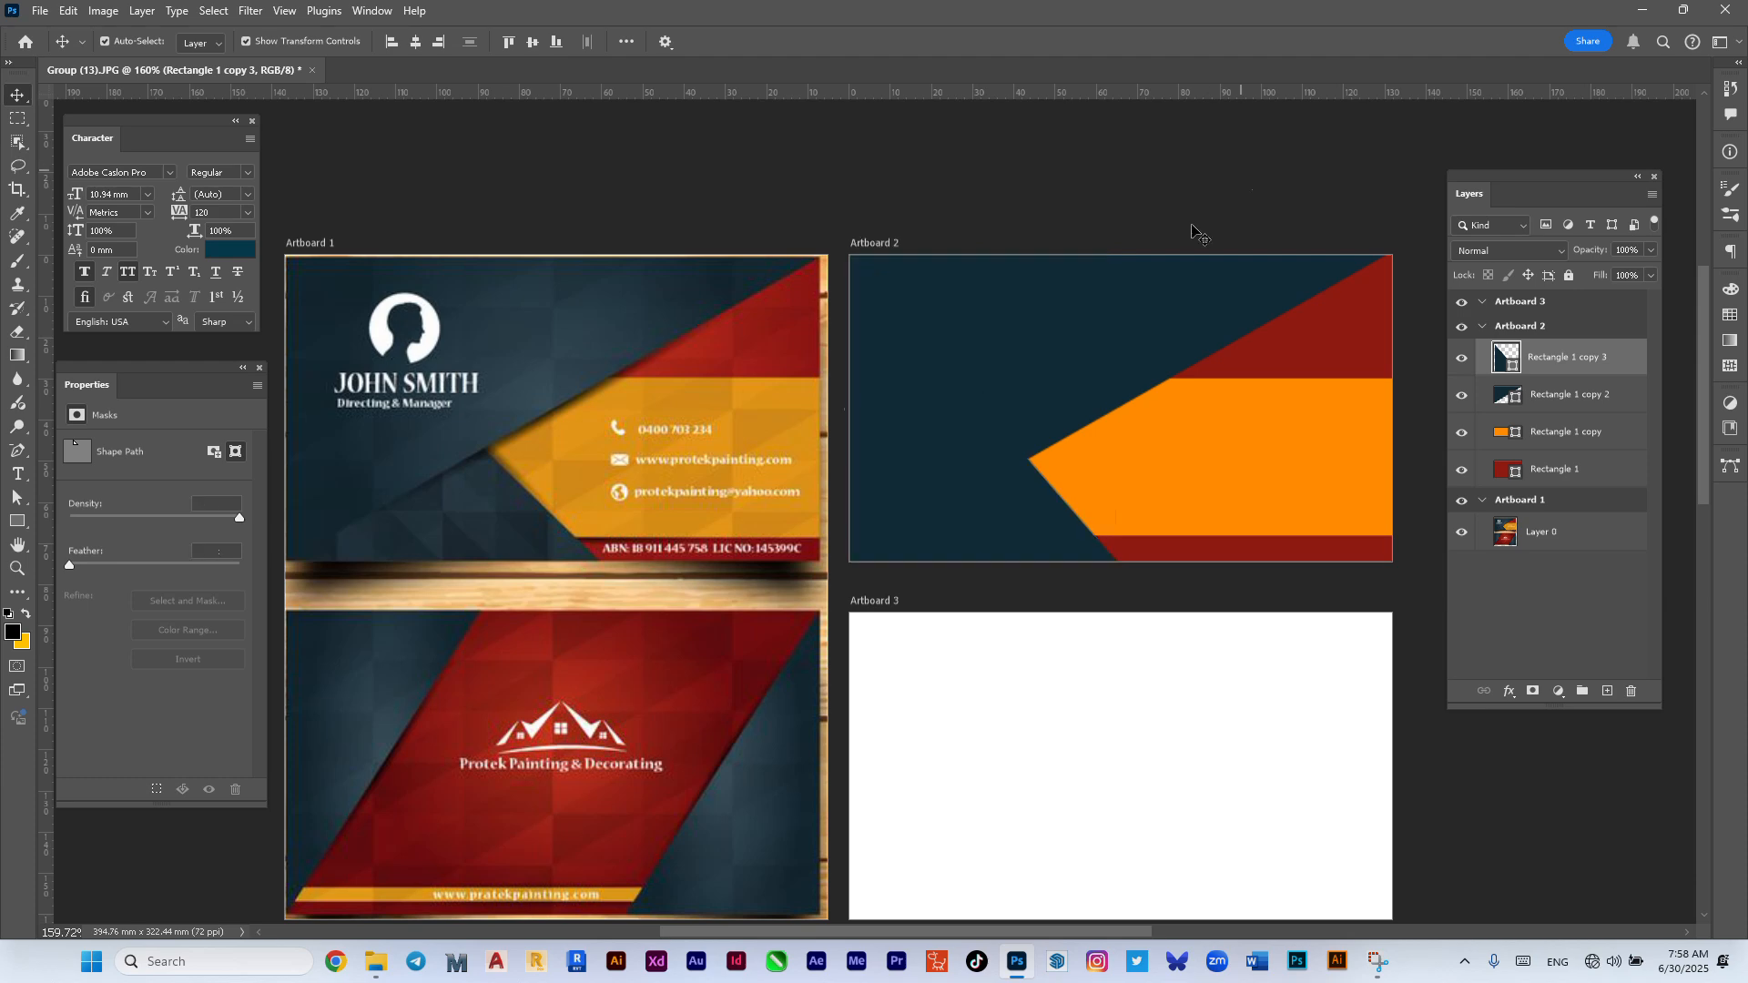
left_click(1241, 176)
Step: Place the flipped dark blue triangle below the original triangle in the layer order, and deselect it
left_click(980, 401)
left_click_drag(1593, 368, 1584, 414)
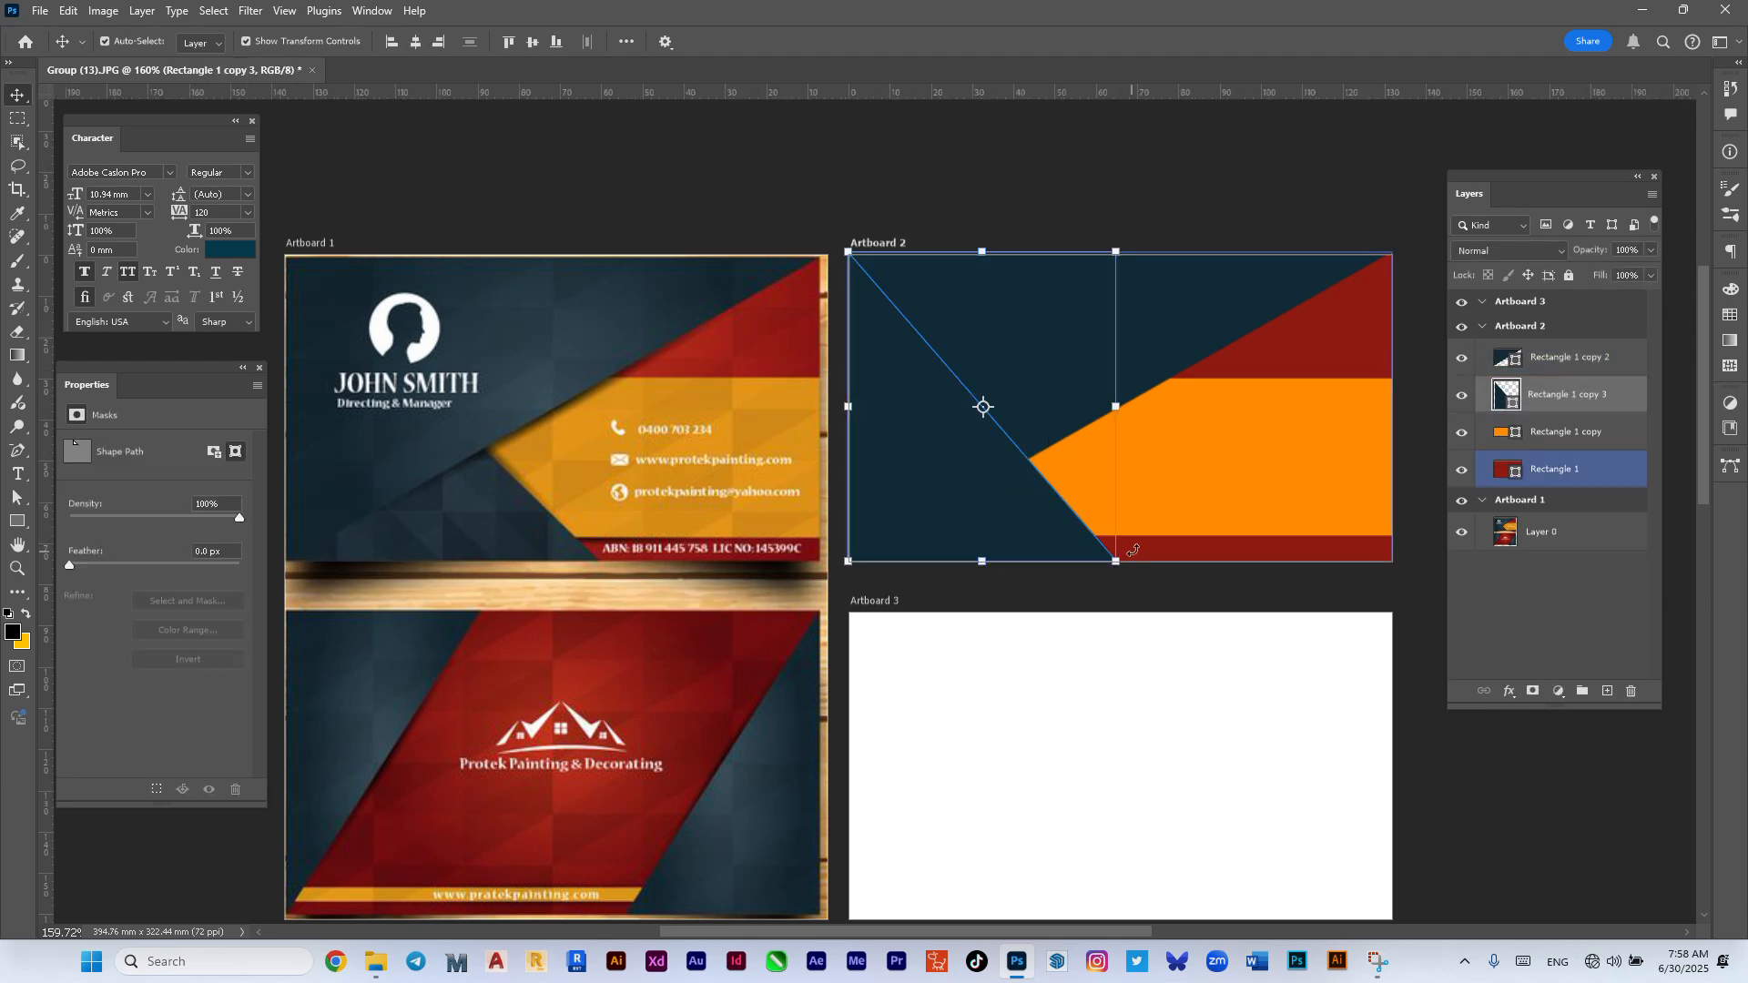
left_click(1150, 174)
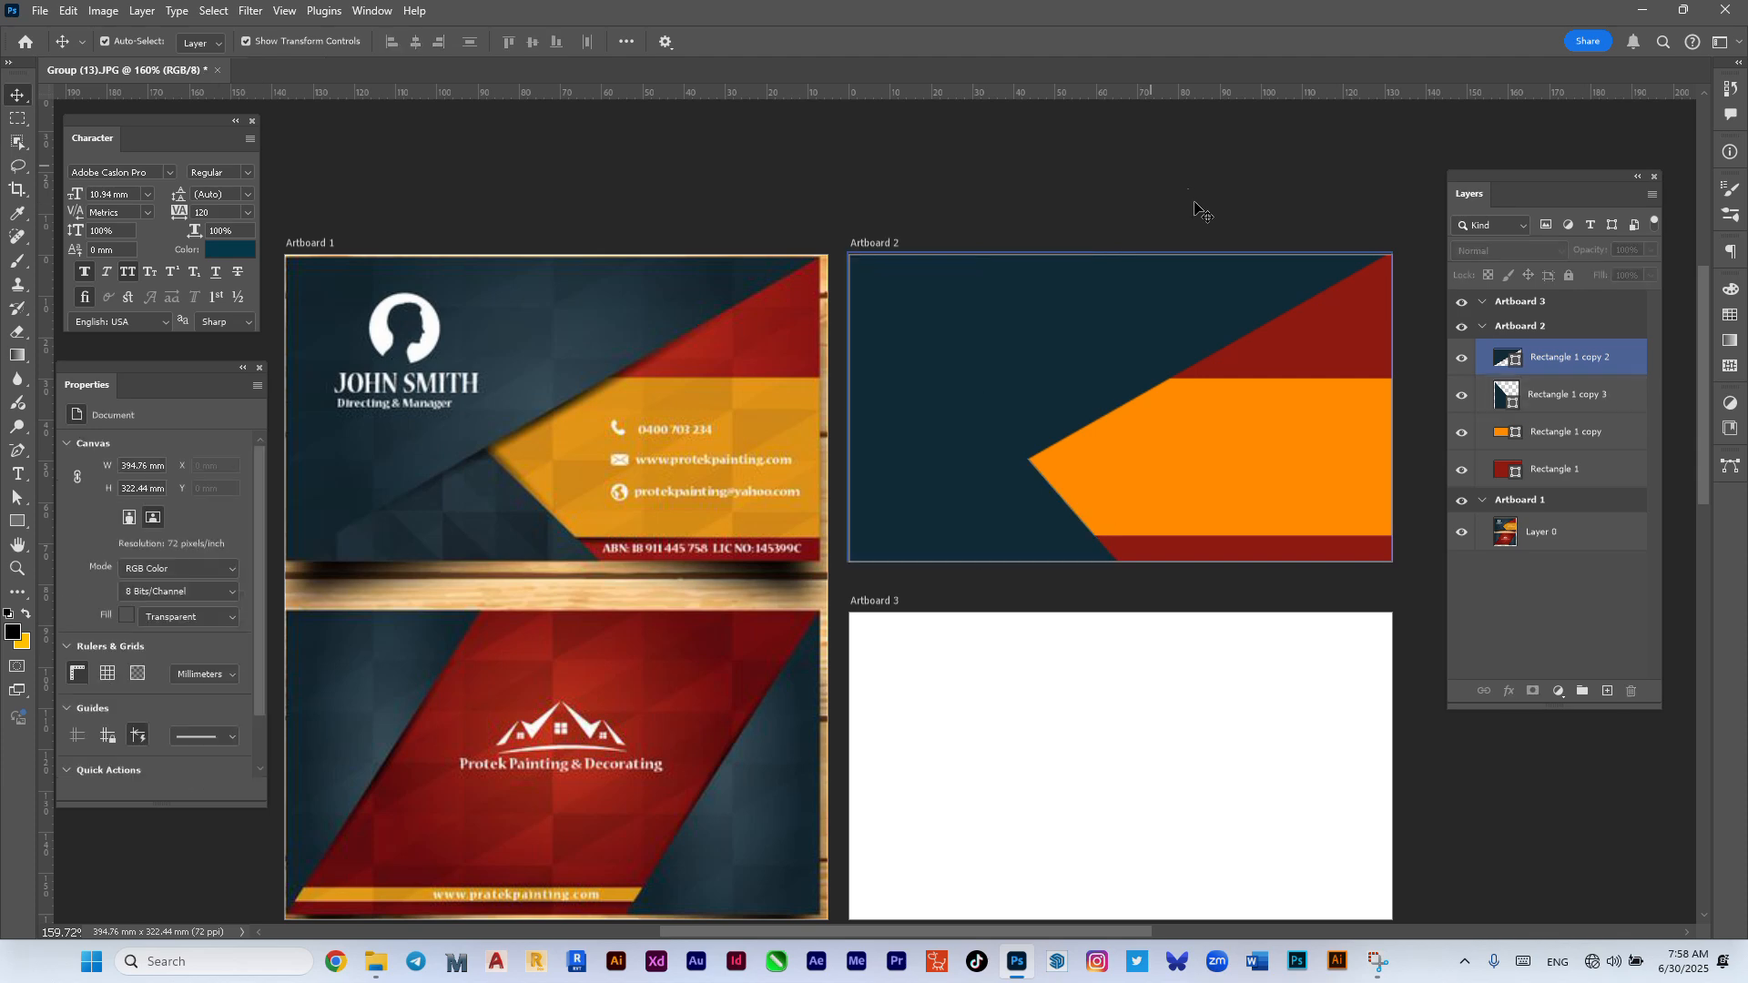
Step: Add a black Multiply drop shadow to the large upper dark blue triangle, with 100% opacity, 5 px distance and 13 px size
left_click(1123, 350)
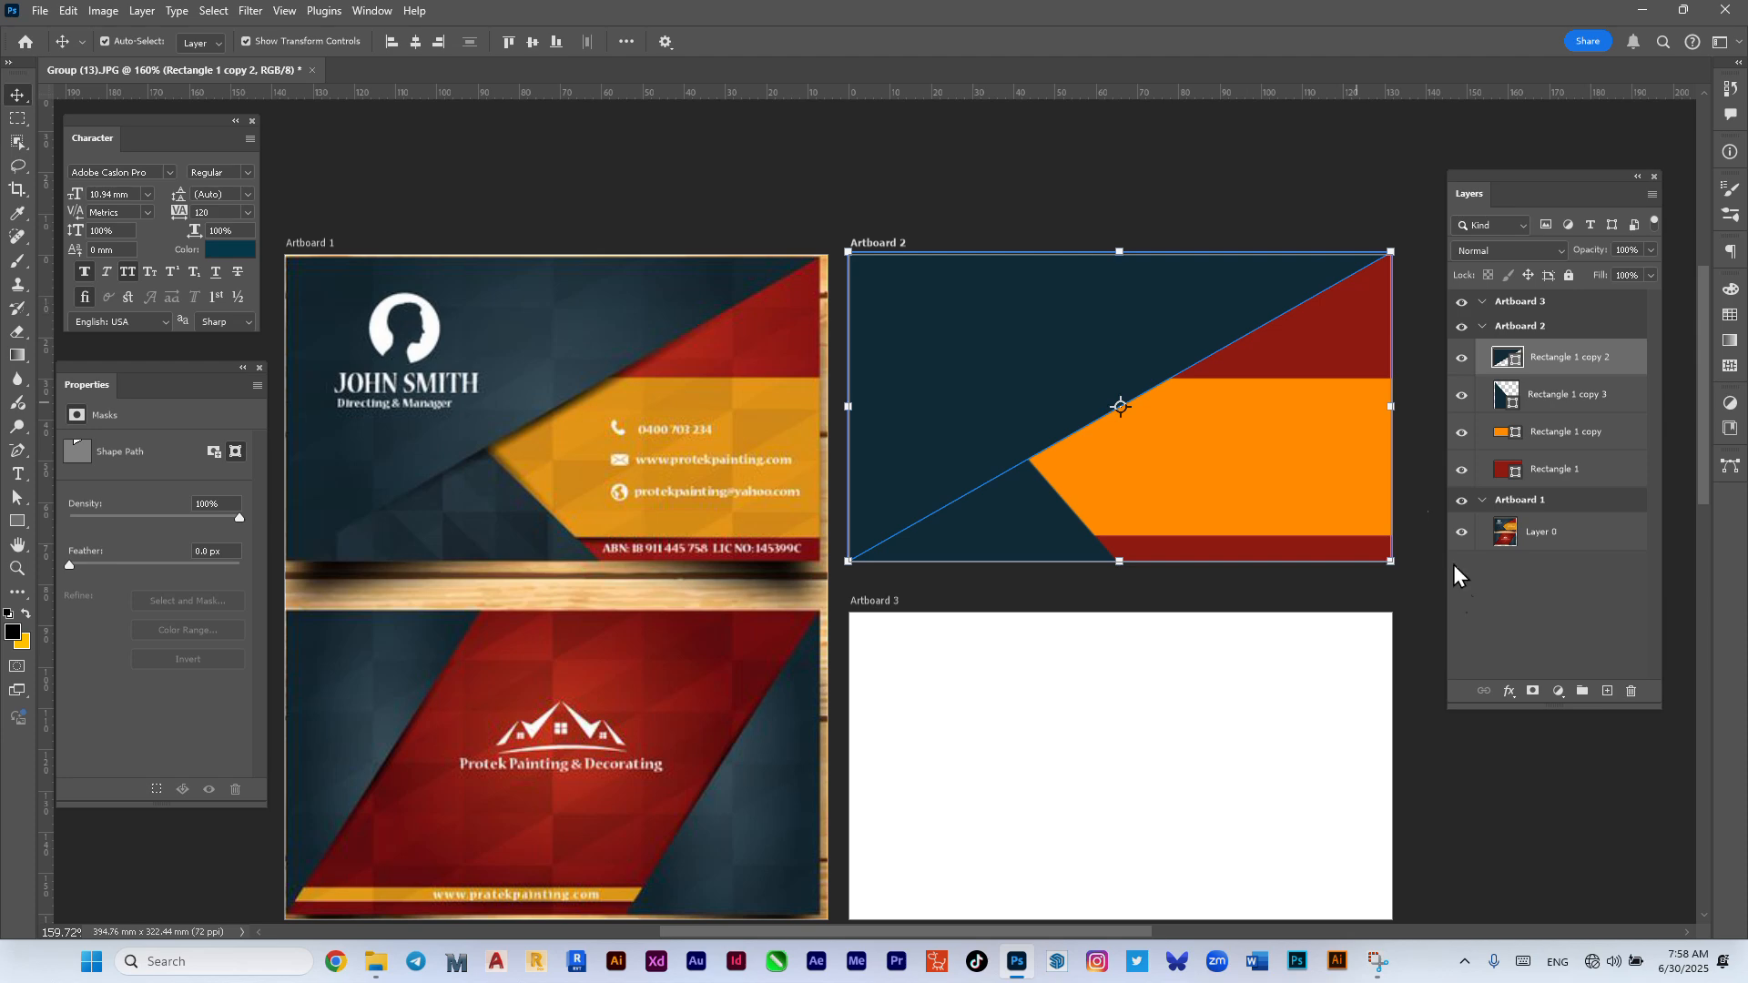
left_click(1509, 691)
left_click(1551, 877)
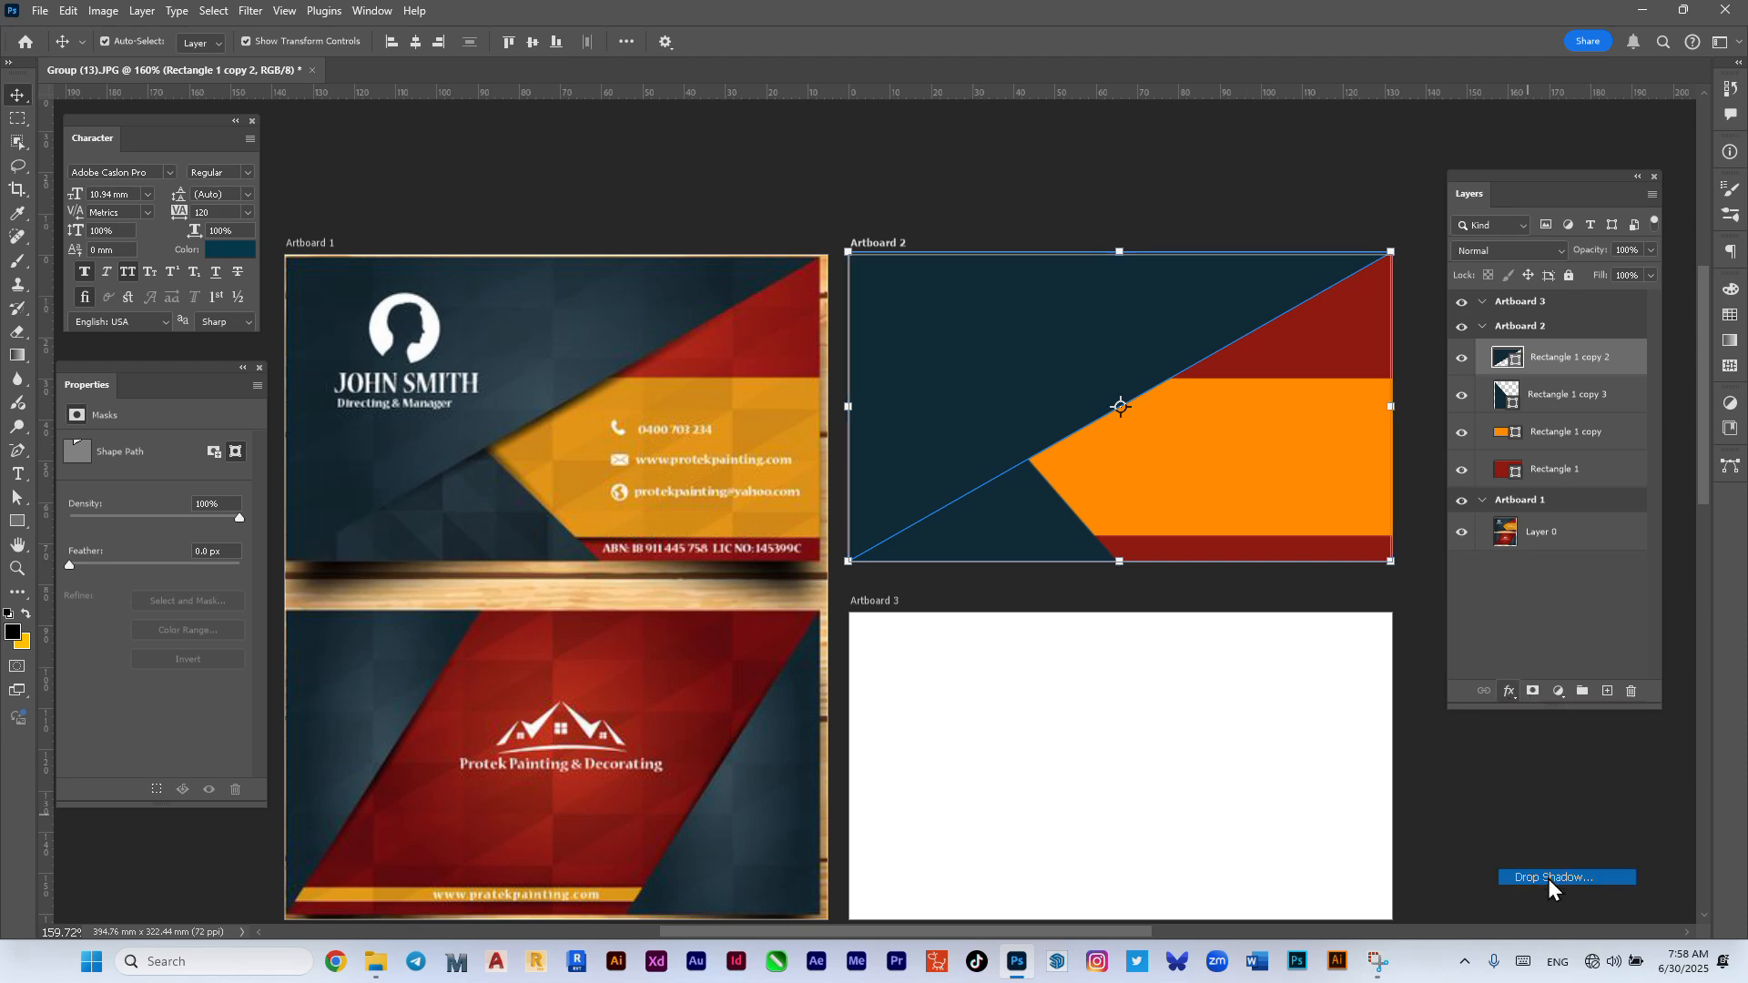
left_click_drag(1424, 146, 570, 141)
Step: Try several contour shapes on the drop shadow, settle on the linear contour and apply the effect
left_click(503, 414)
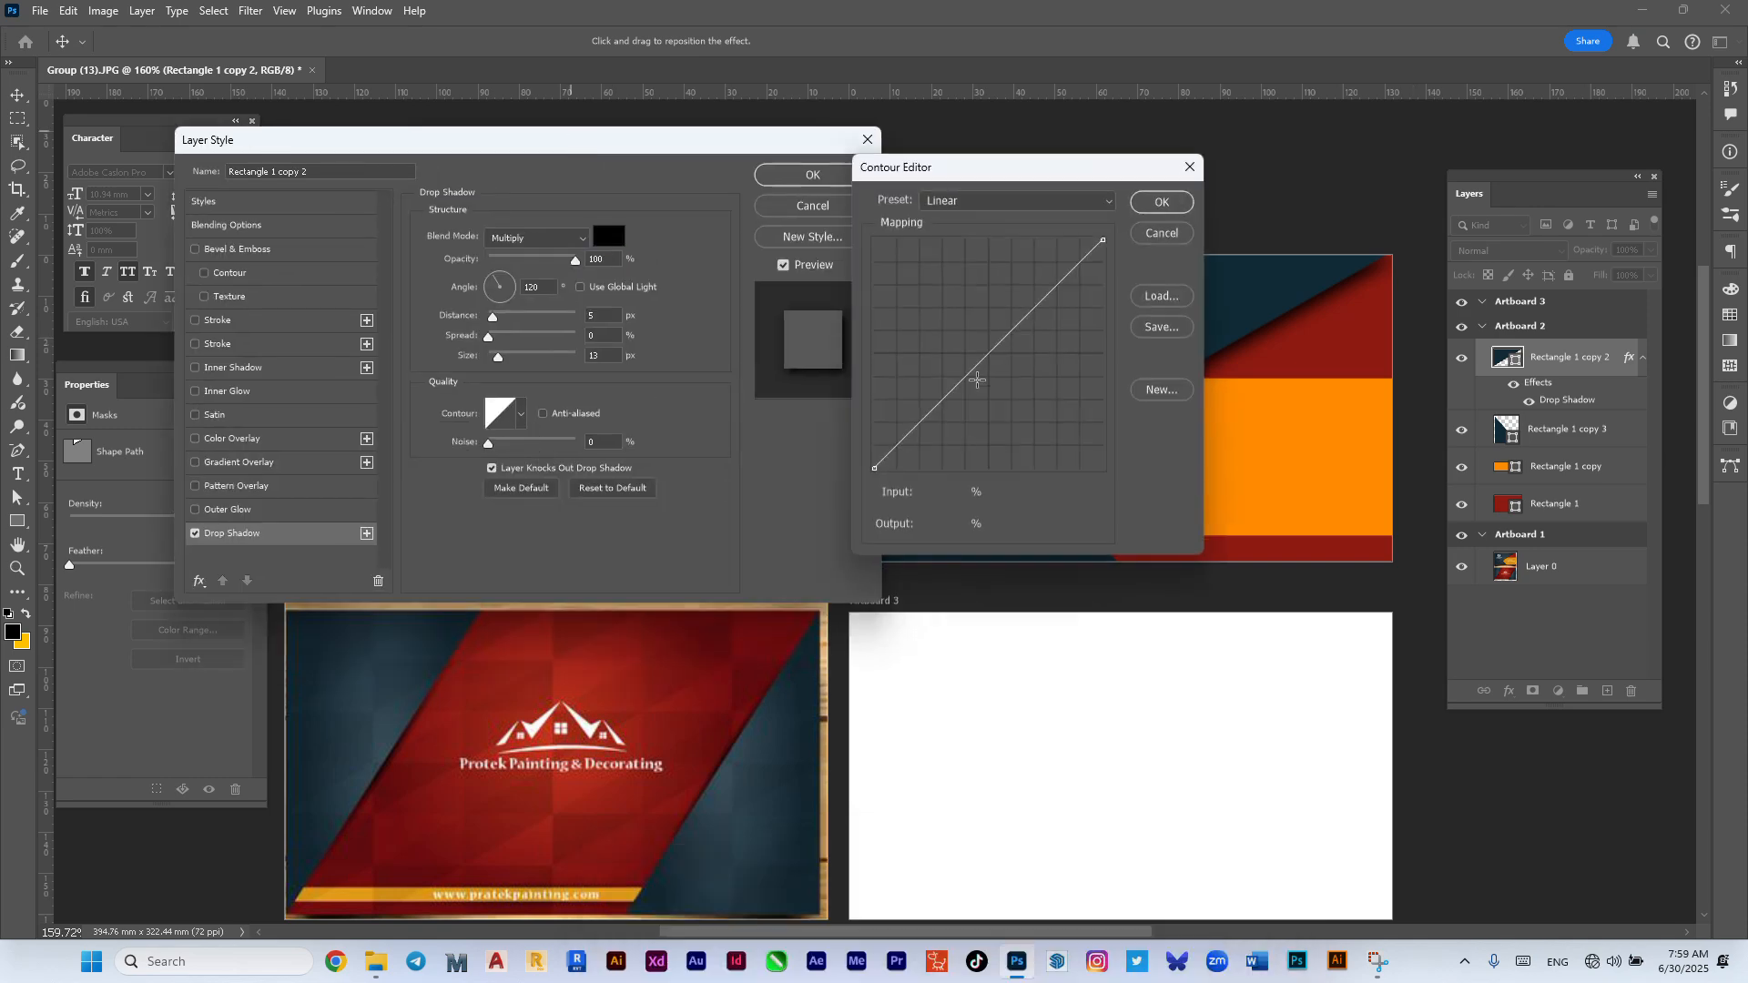
left_click(1160, 234)
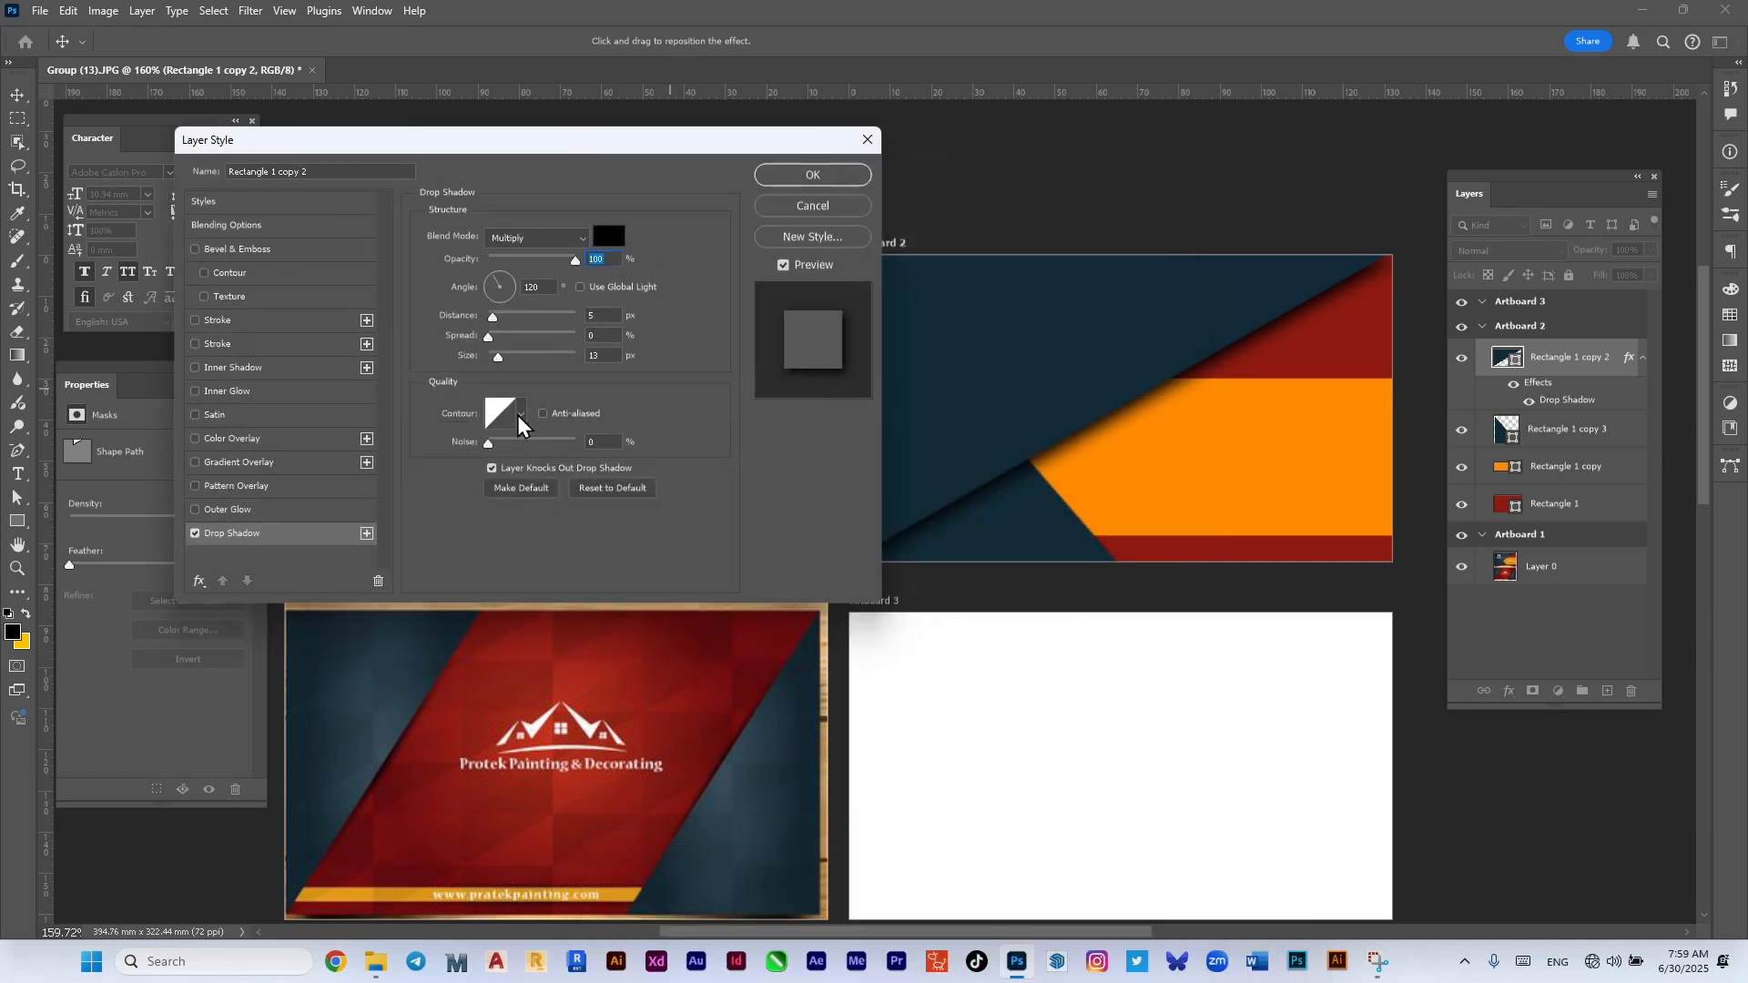
left_click(520, 418)
left_click(468, 458)
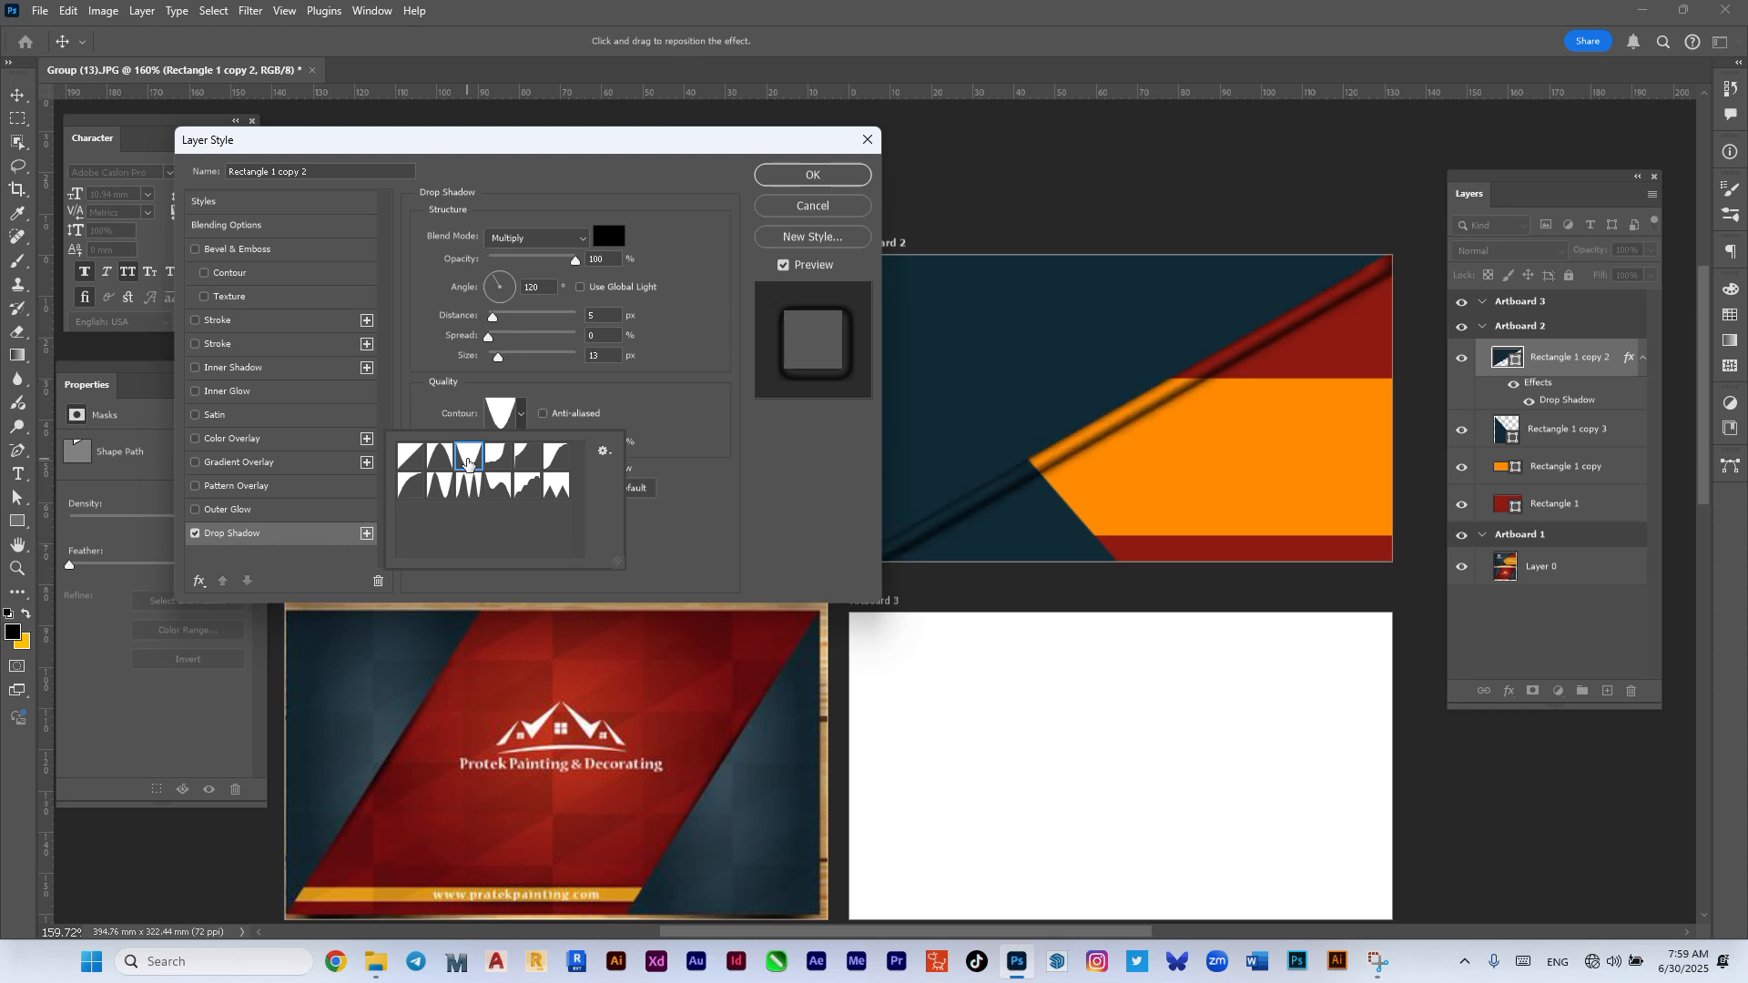
left_click(439, 484)
left_click(414, 485)
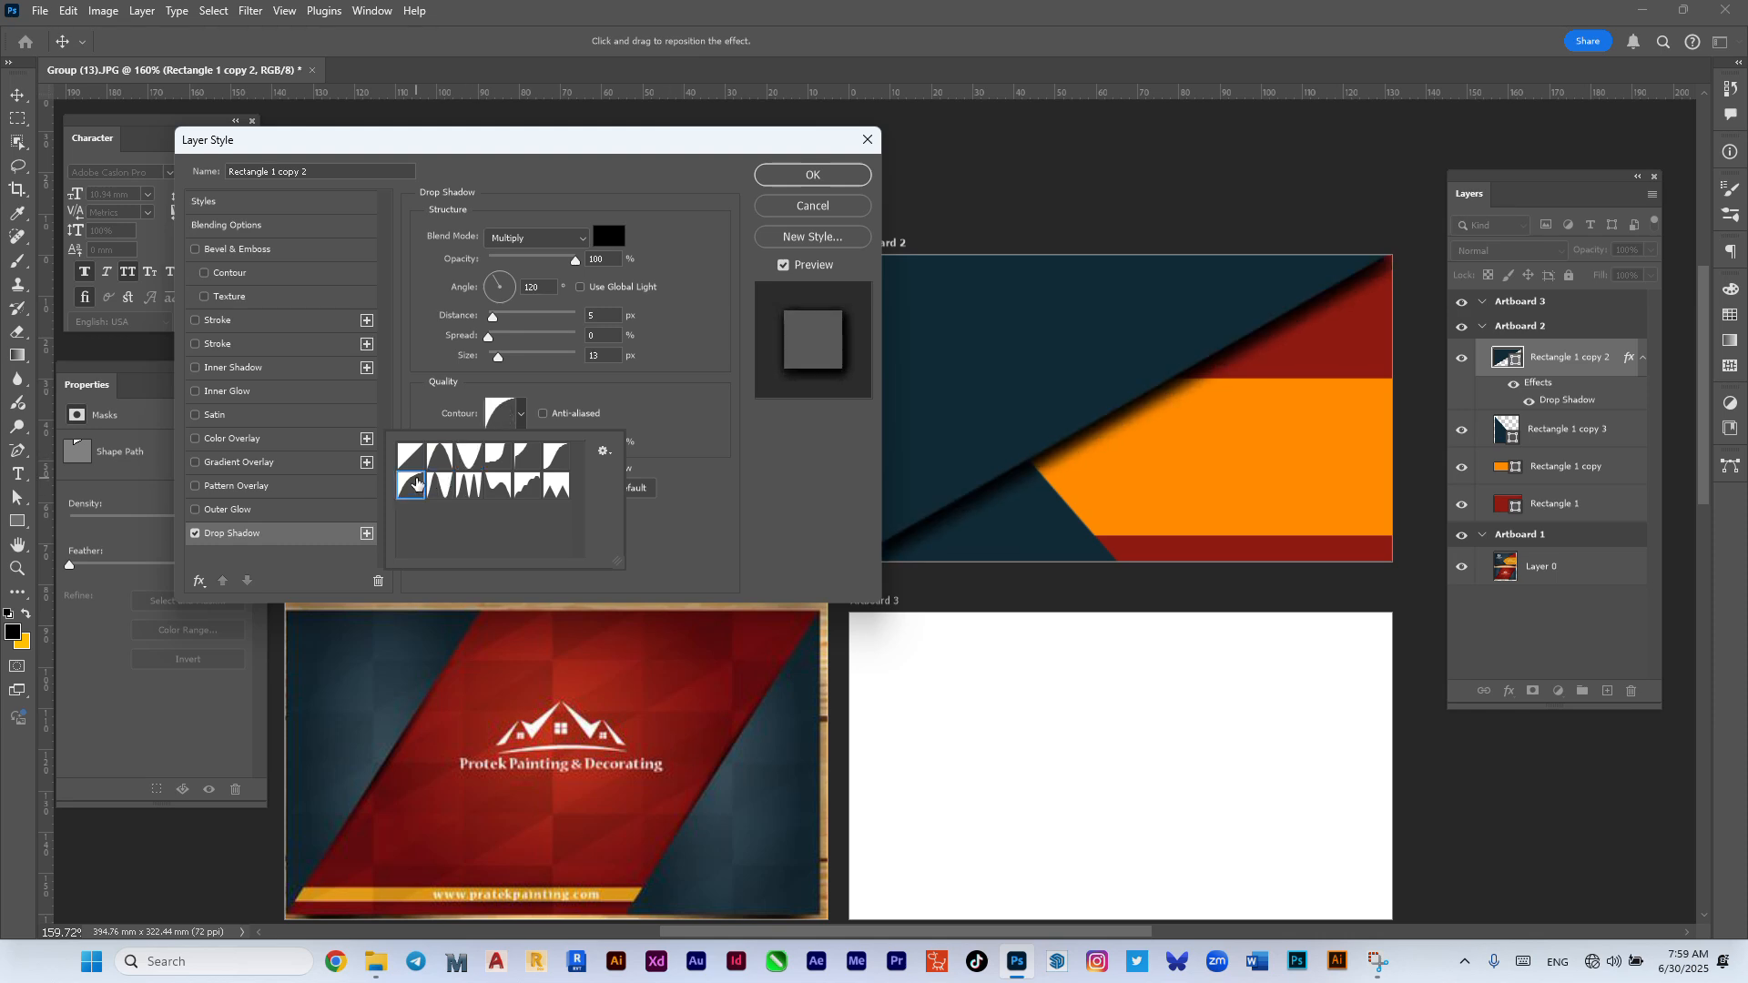
left_click(411, 462)
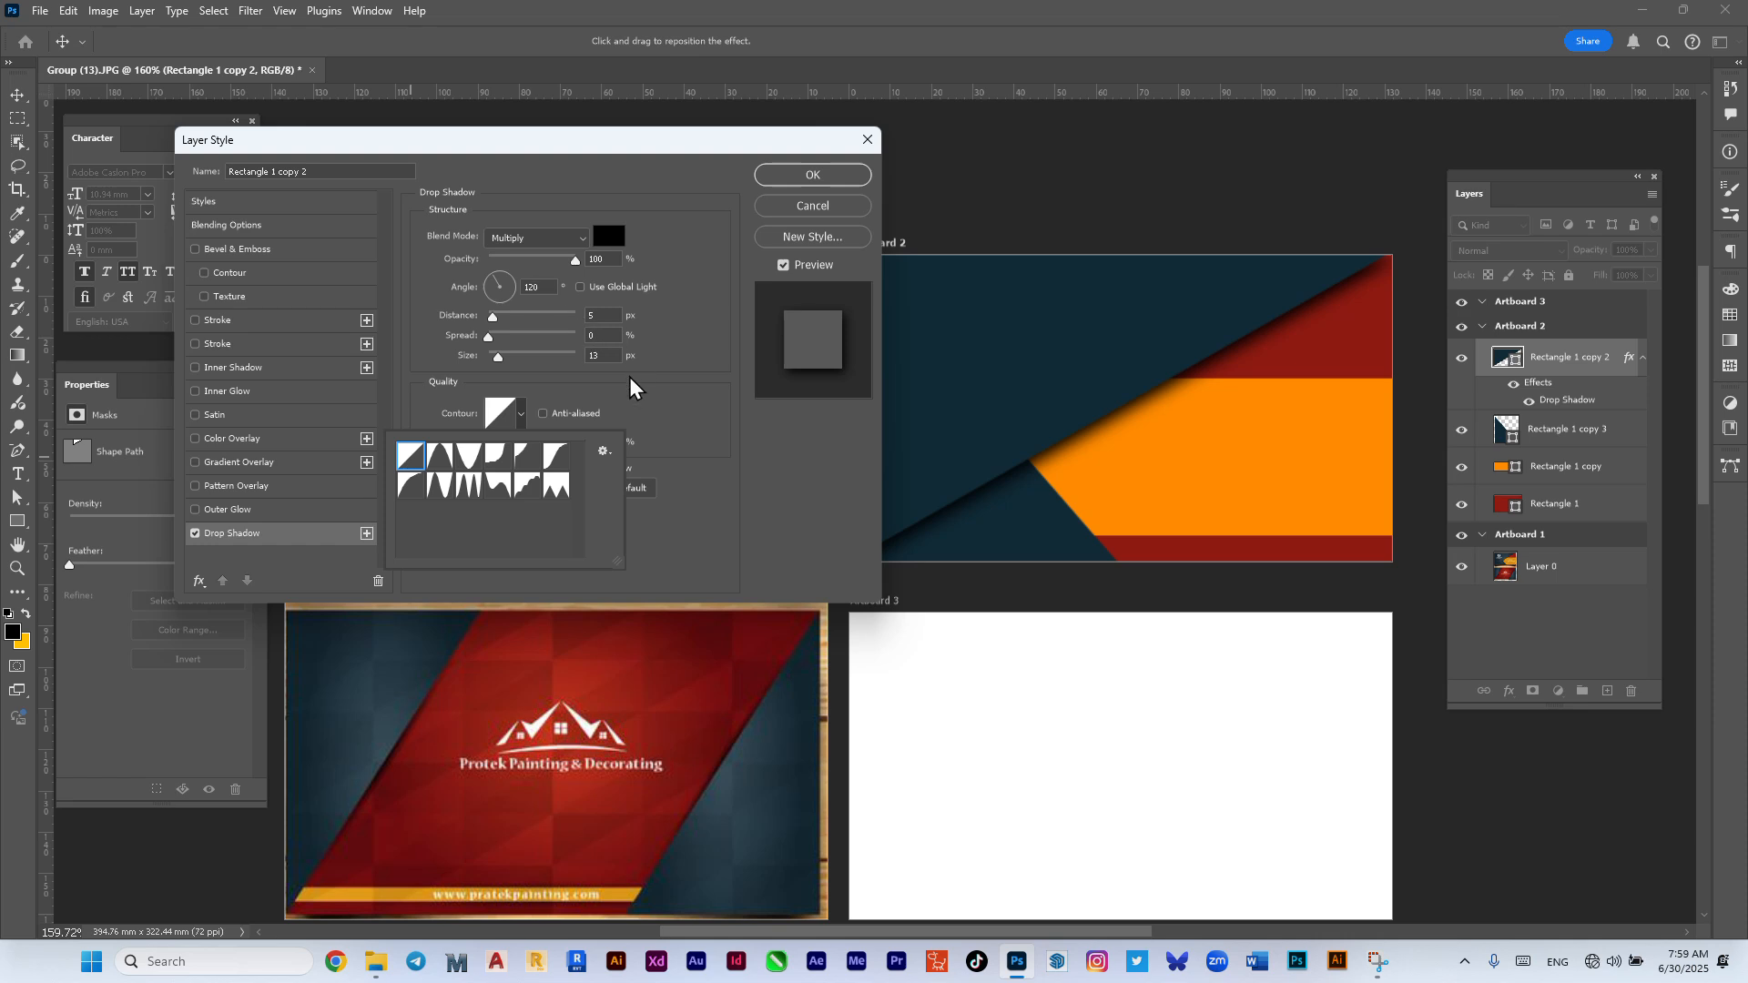
left_click(518, 328)
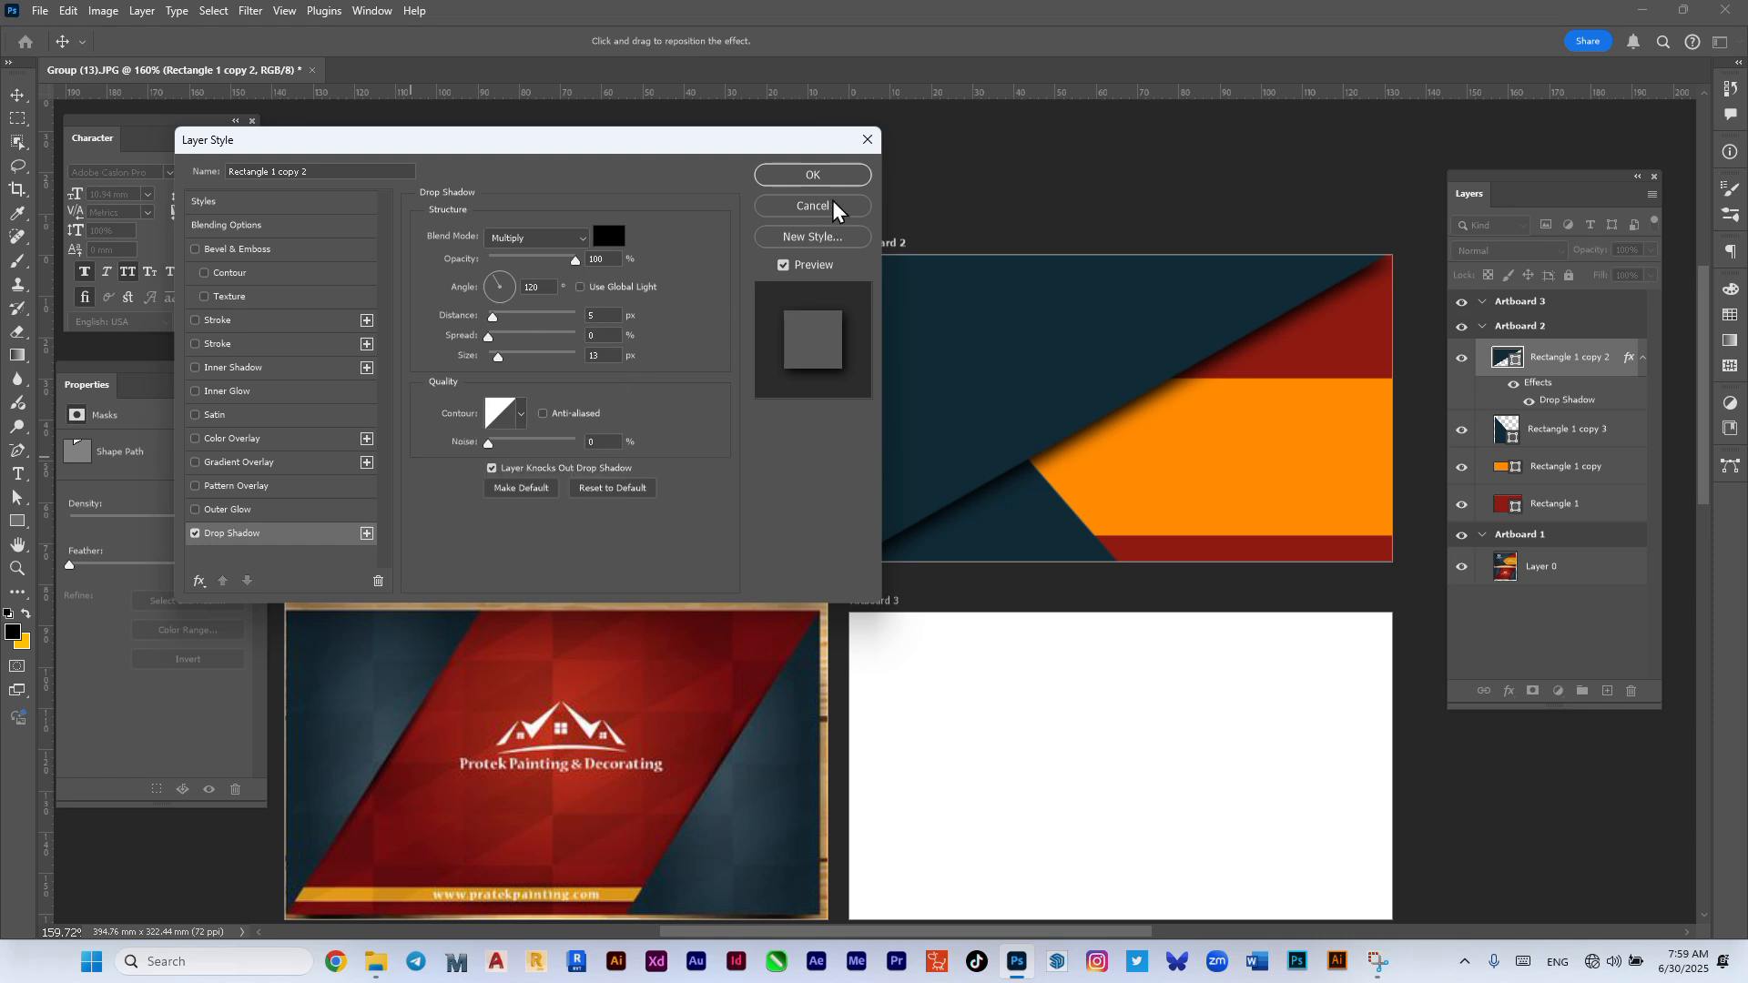
left_click(813, 175)
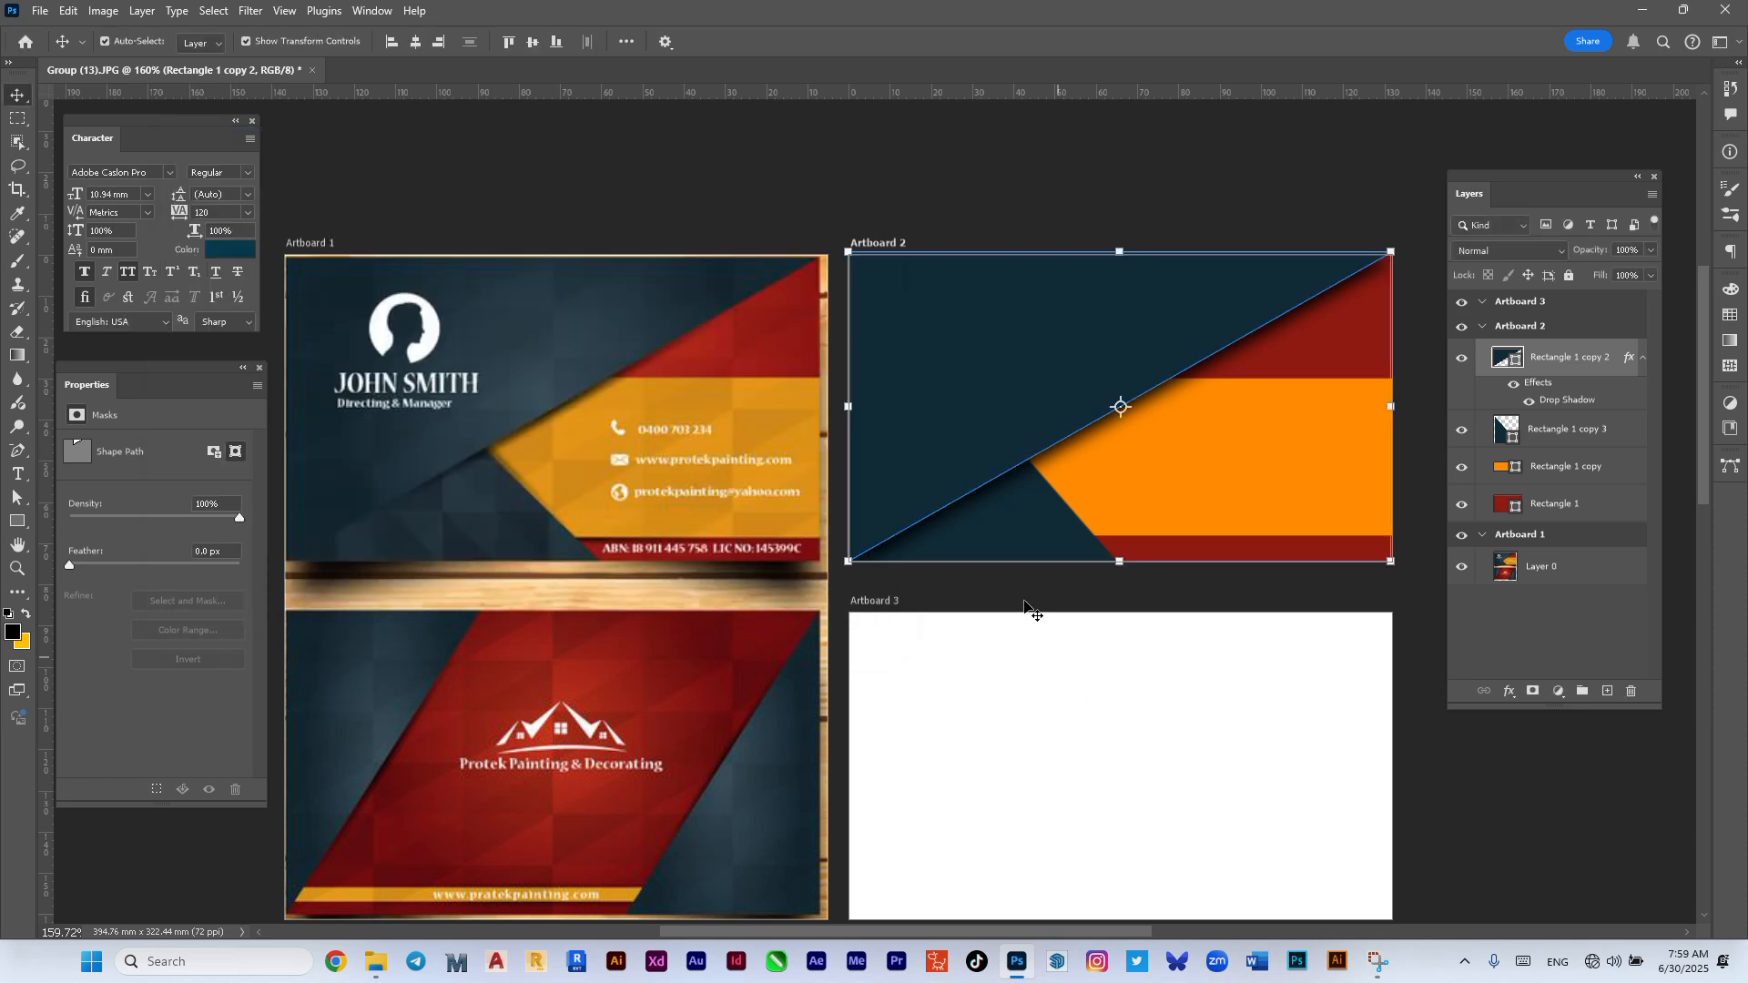
Step: Add a drop shadow with the same settings to the lower dark blue triangle, and deselect it
left_click(1045, 558)
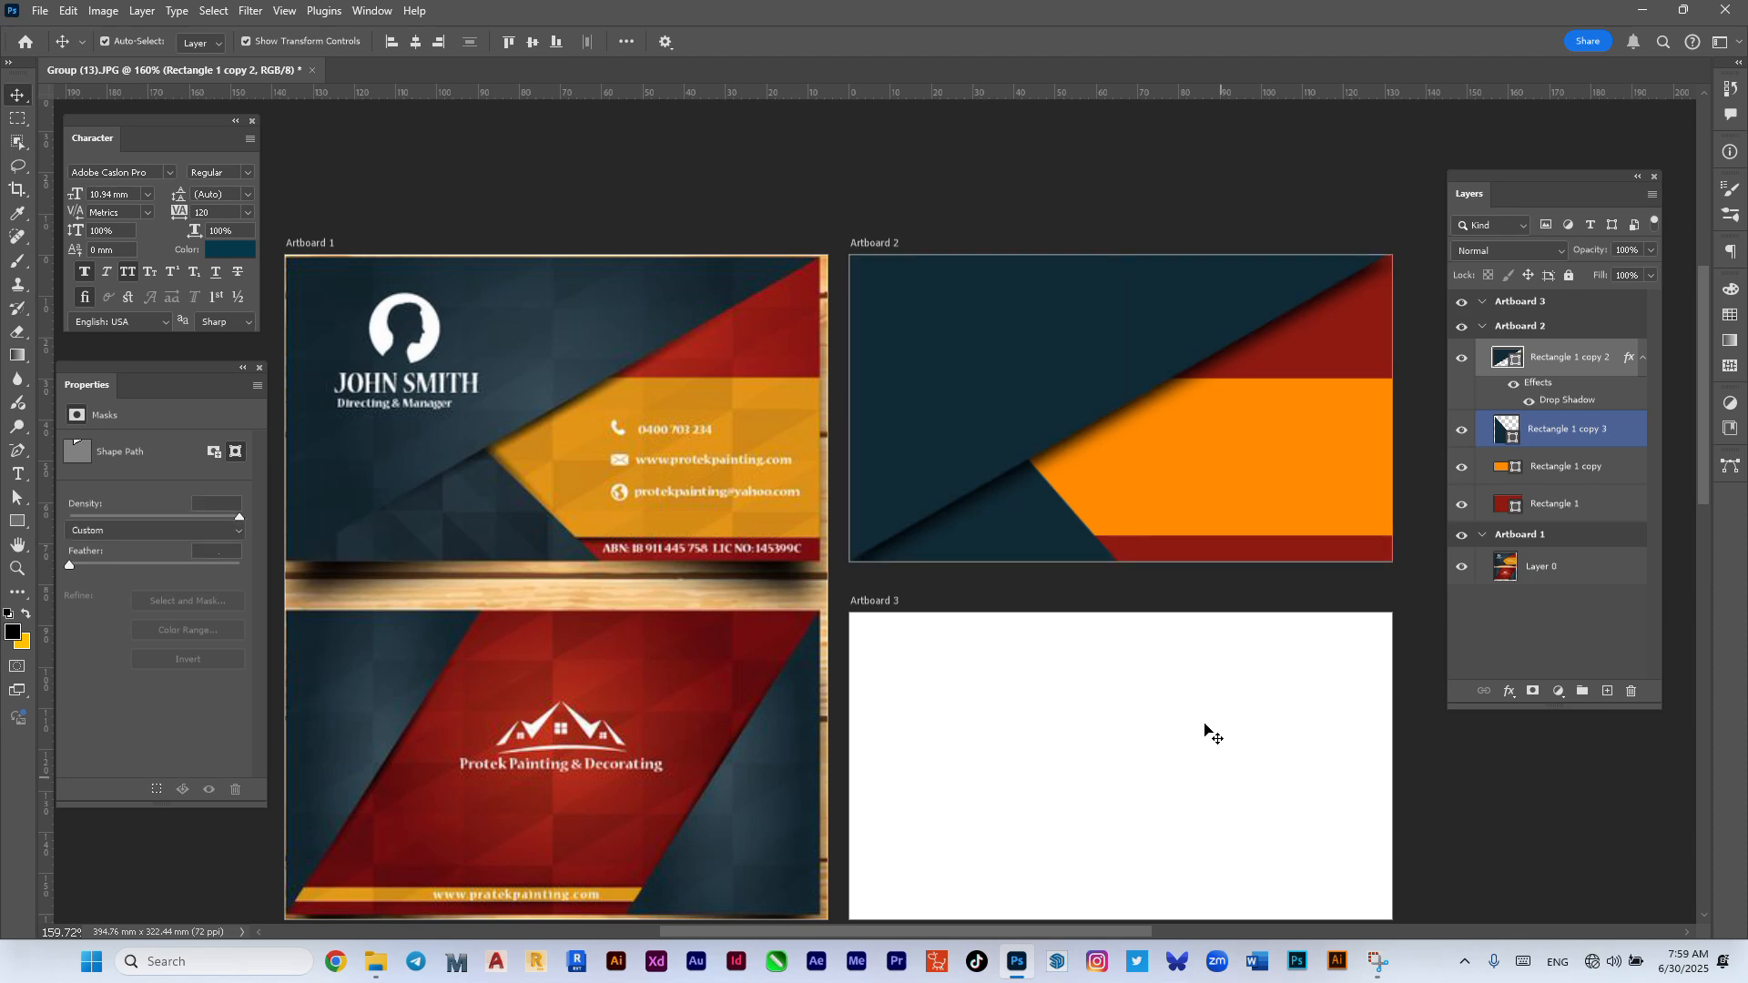
left_click(929, 492)
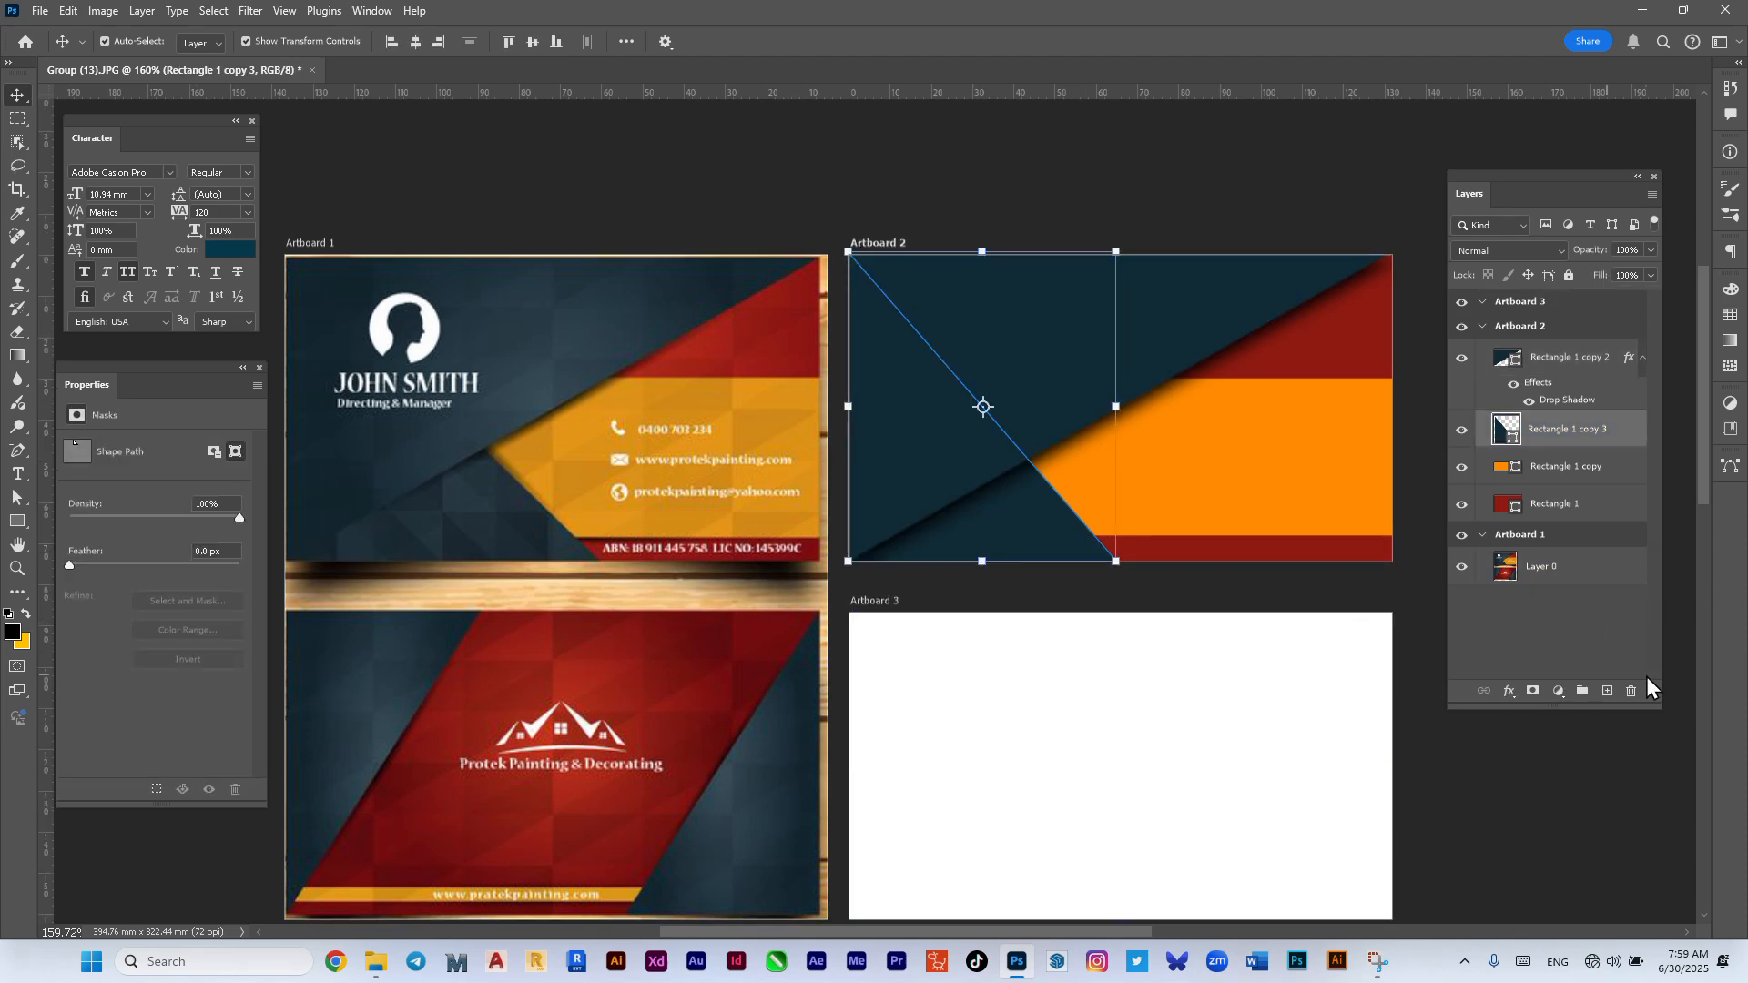
left_click(1510, 692)
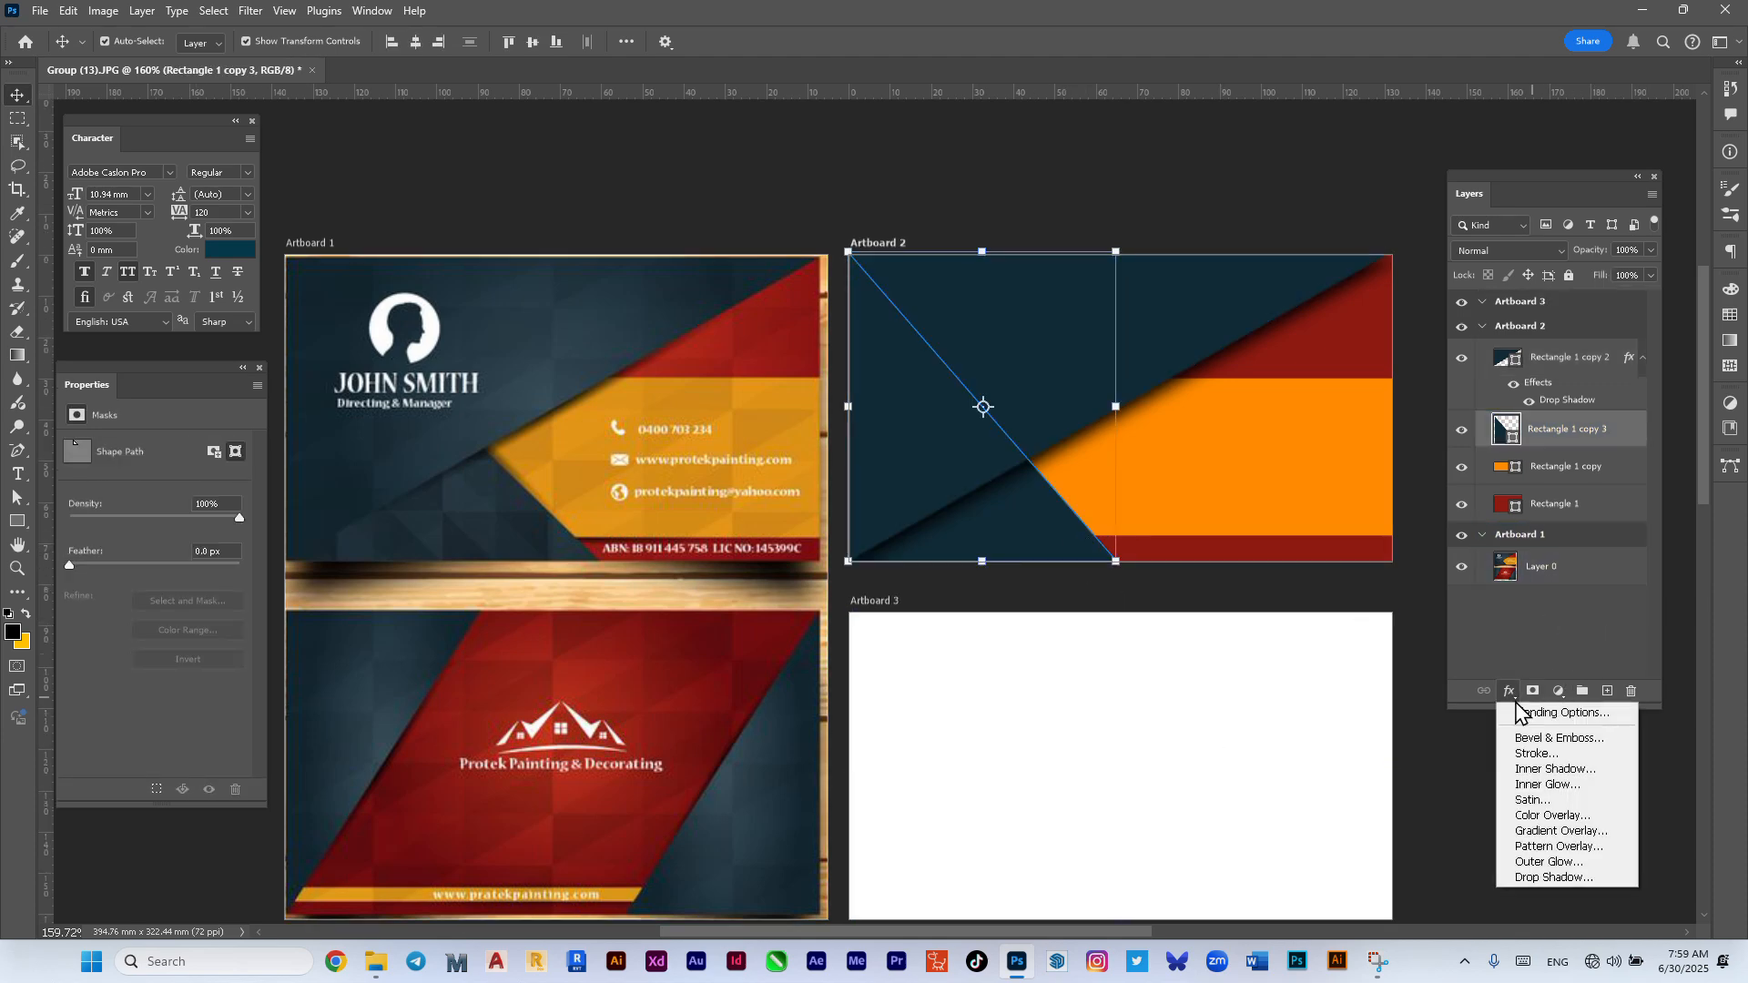
left_click(1553, 876)
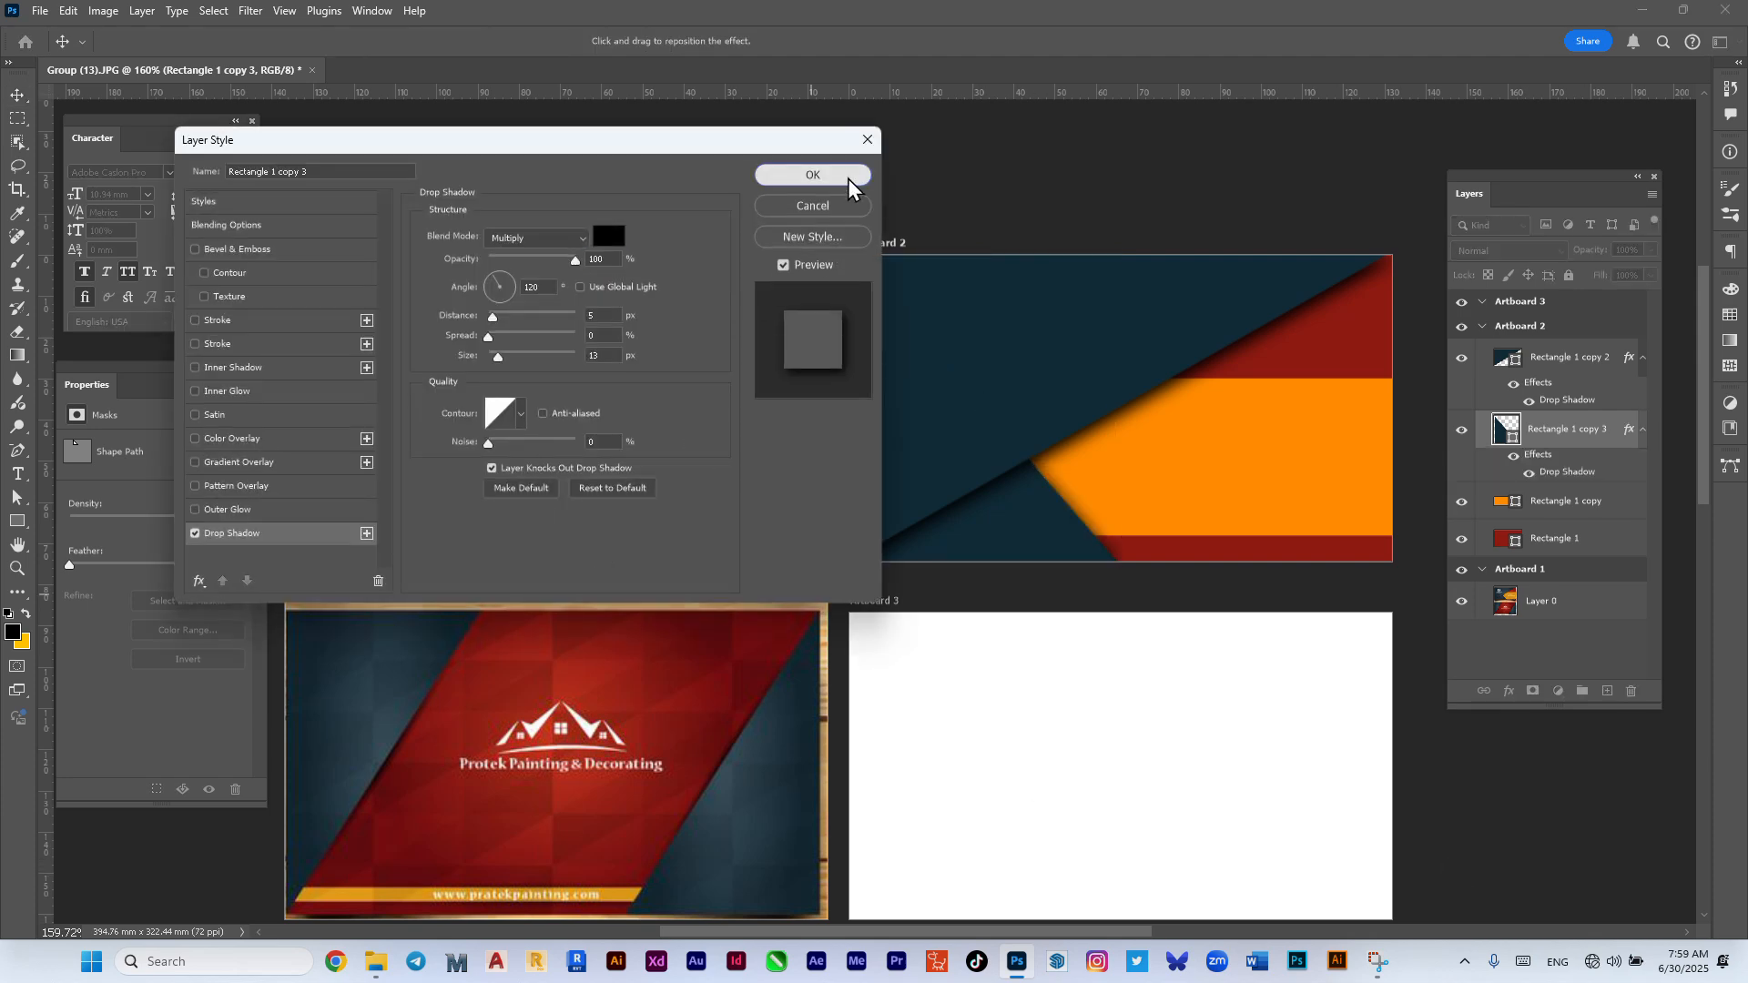
left_click(847, 177)
left_click(1052, 732)
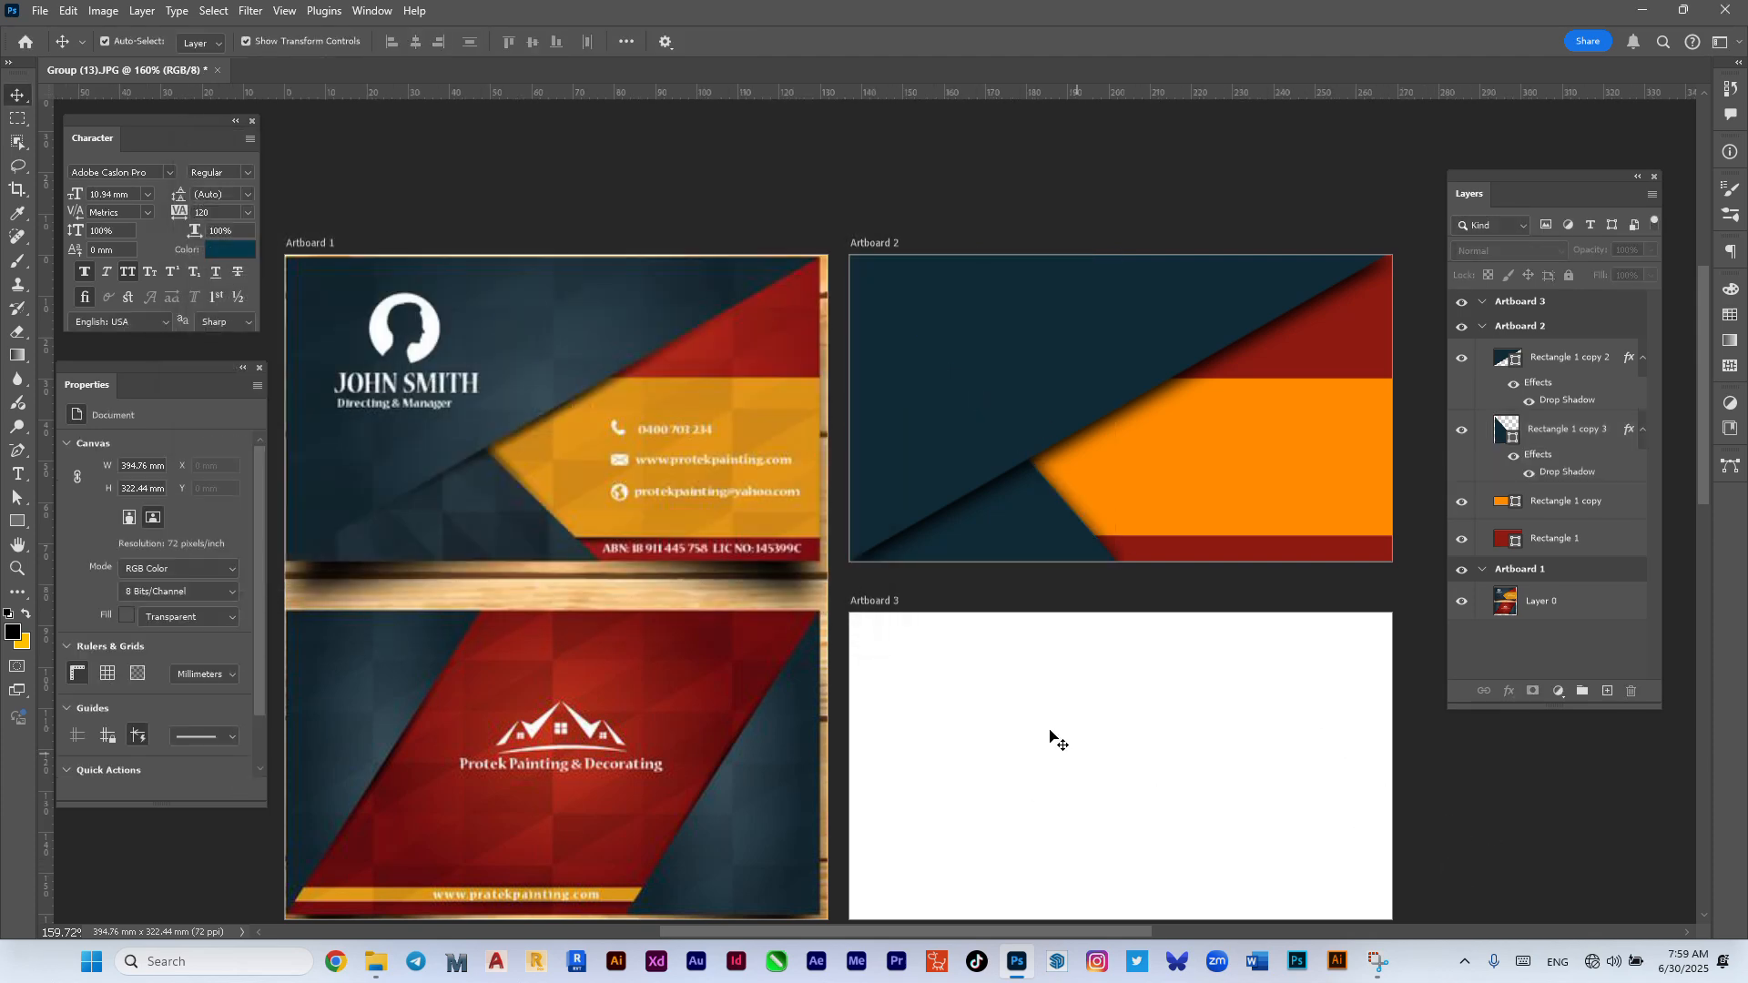
scroll(1057, 728, "up", 3)
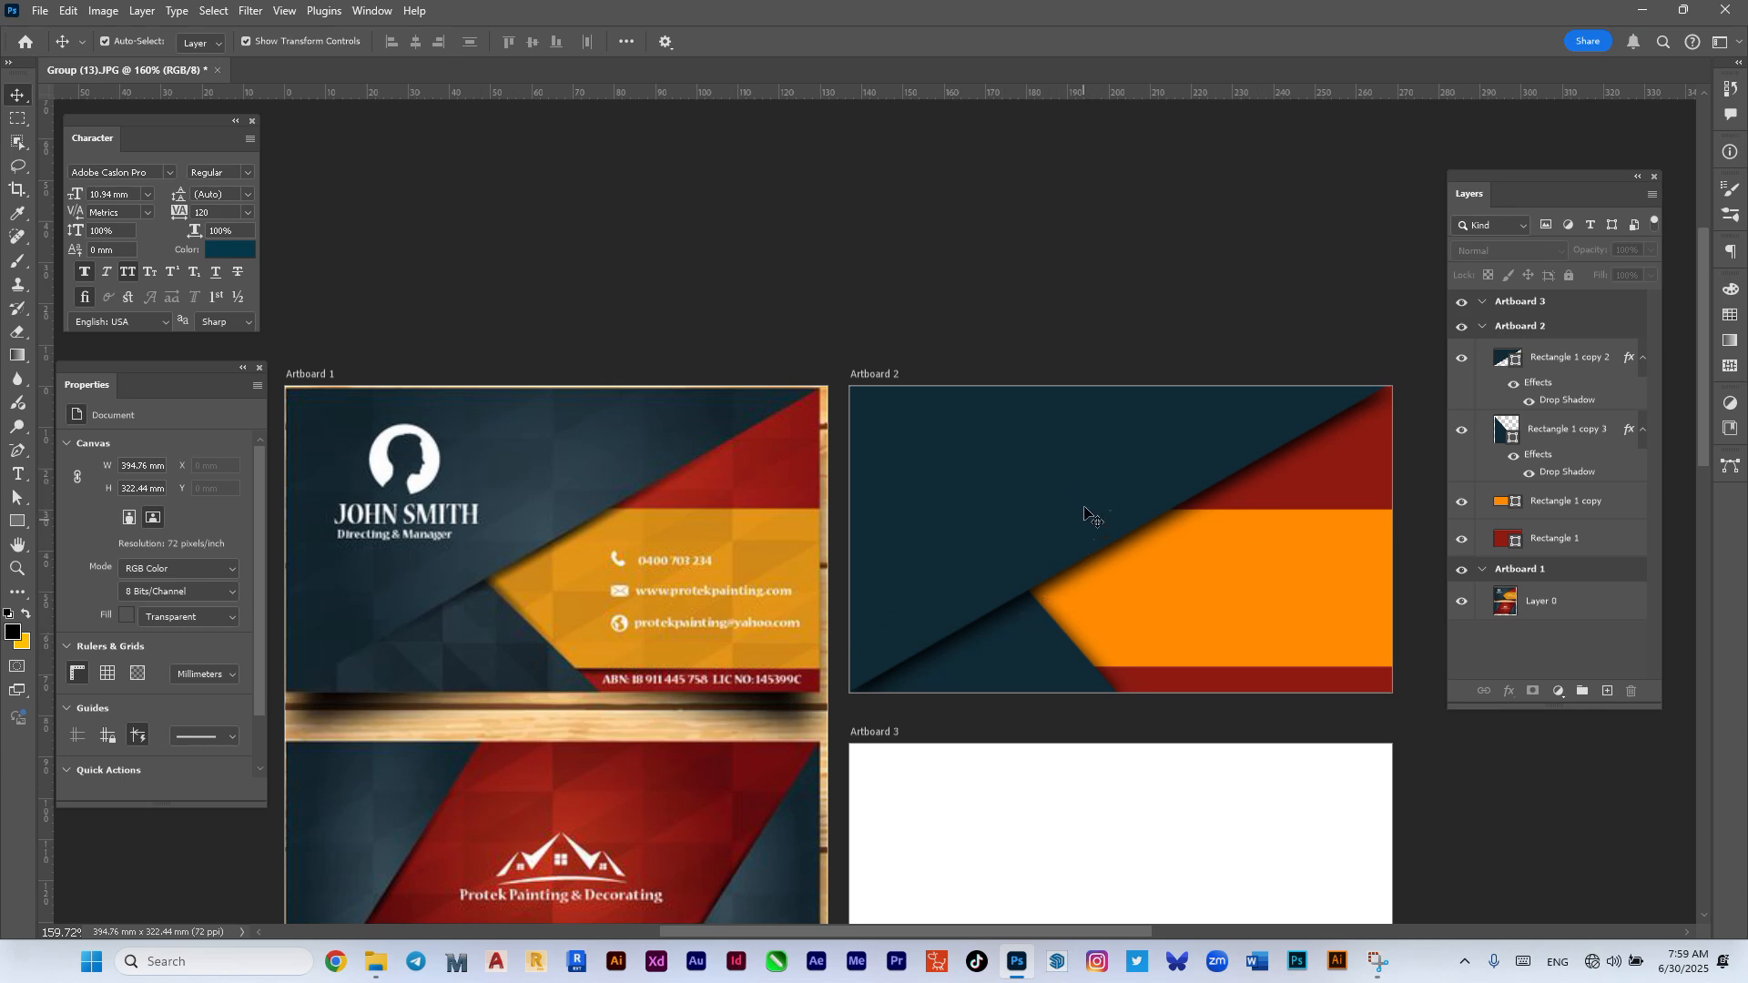
left_click_drag(1069, 475, 1051, 508)
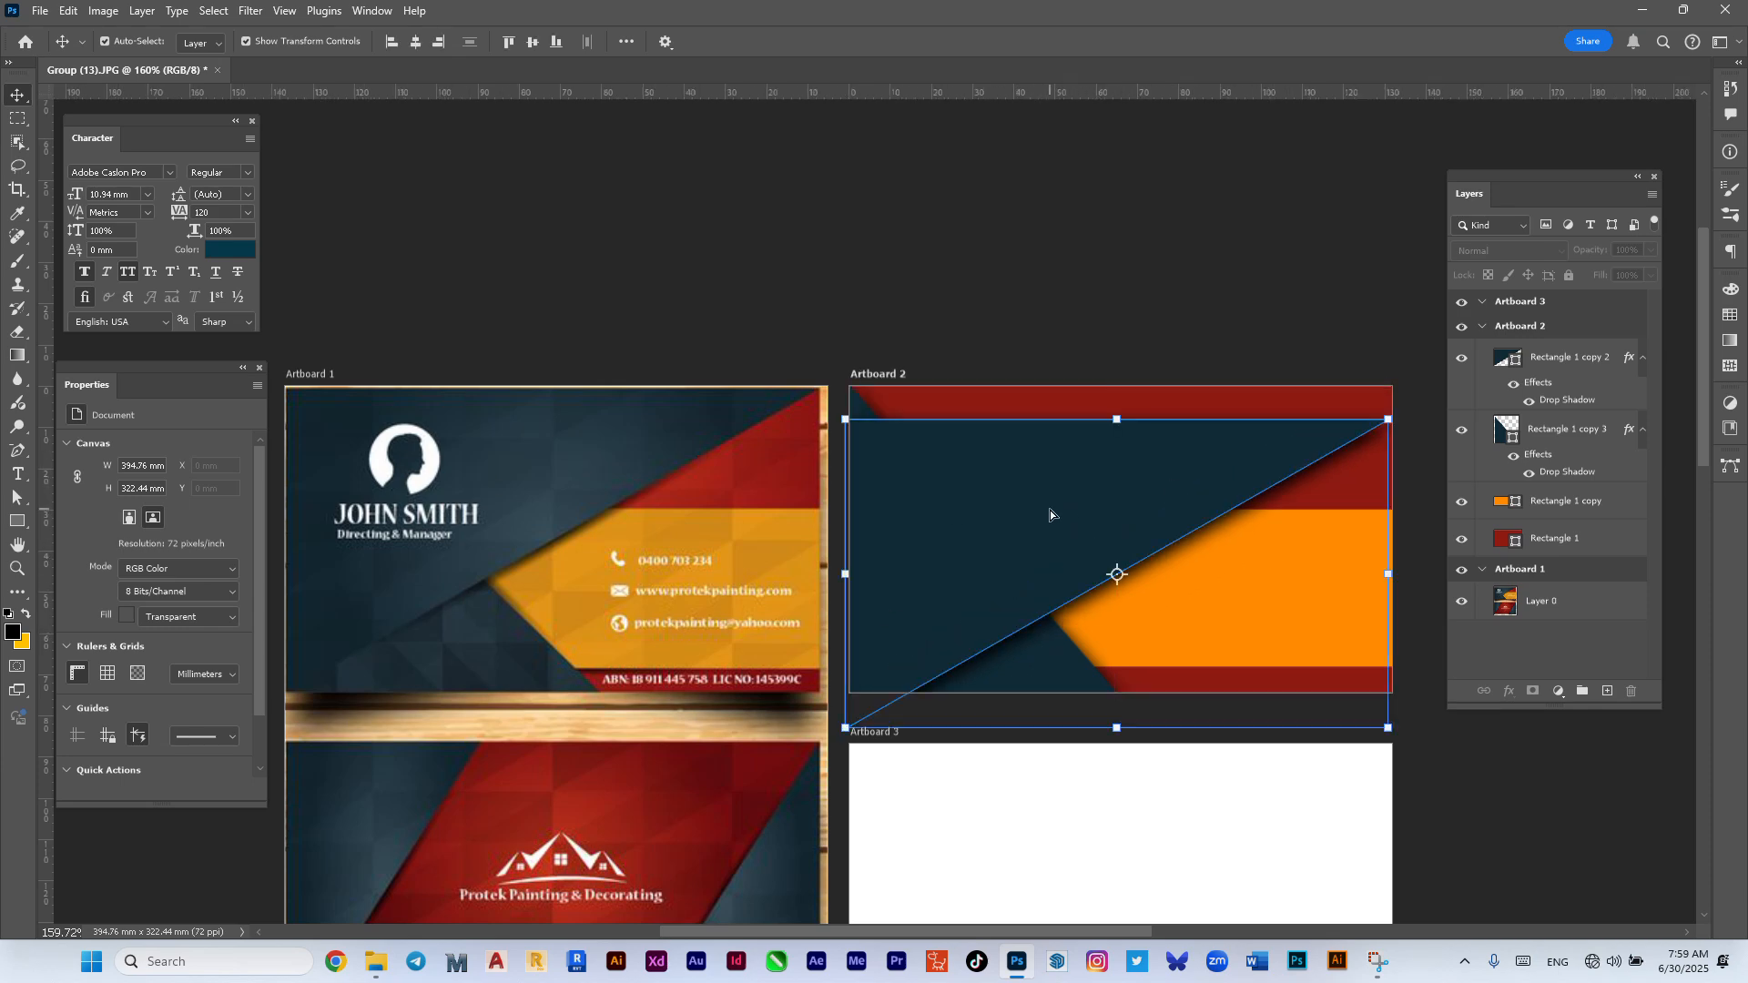
left_click(1131, 204)
key("ctrl+z")
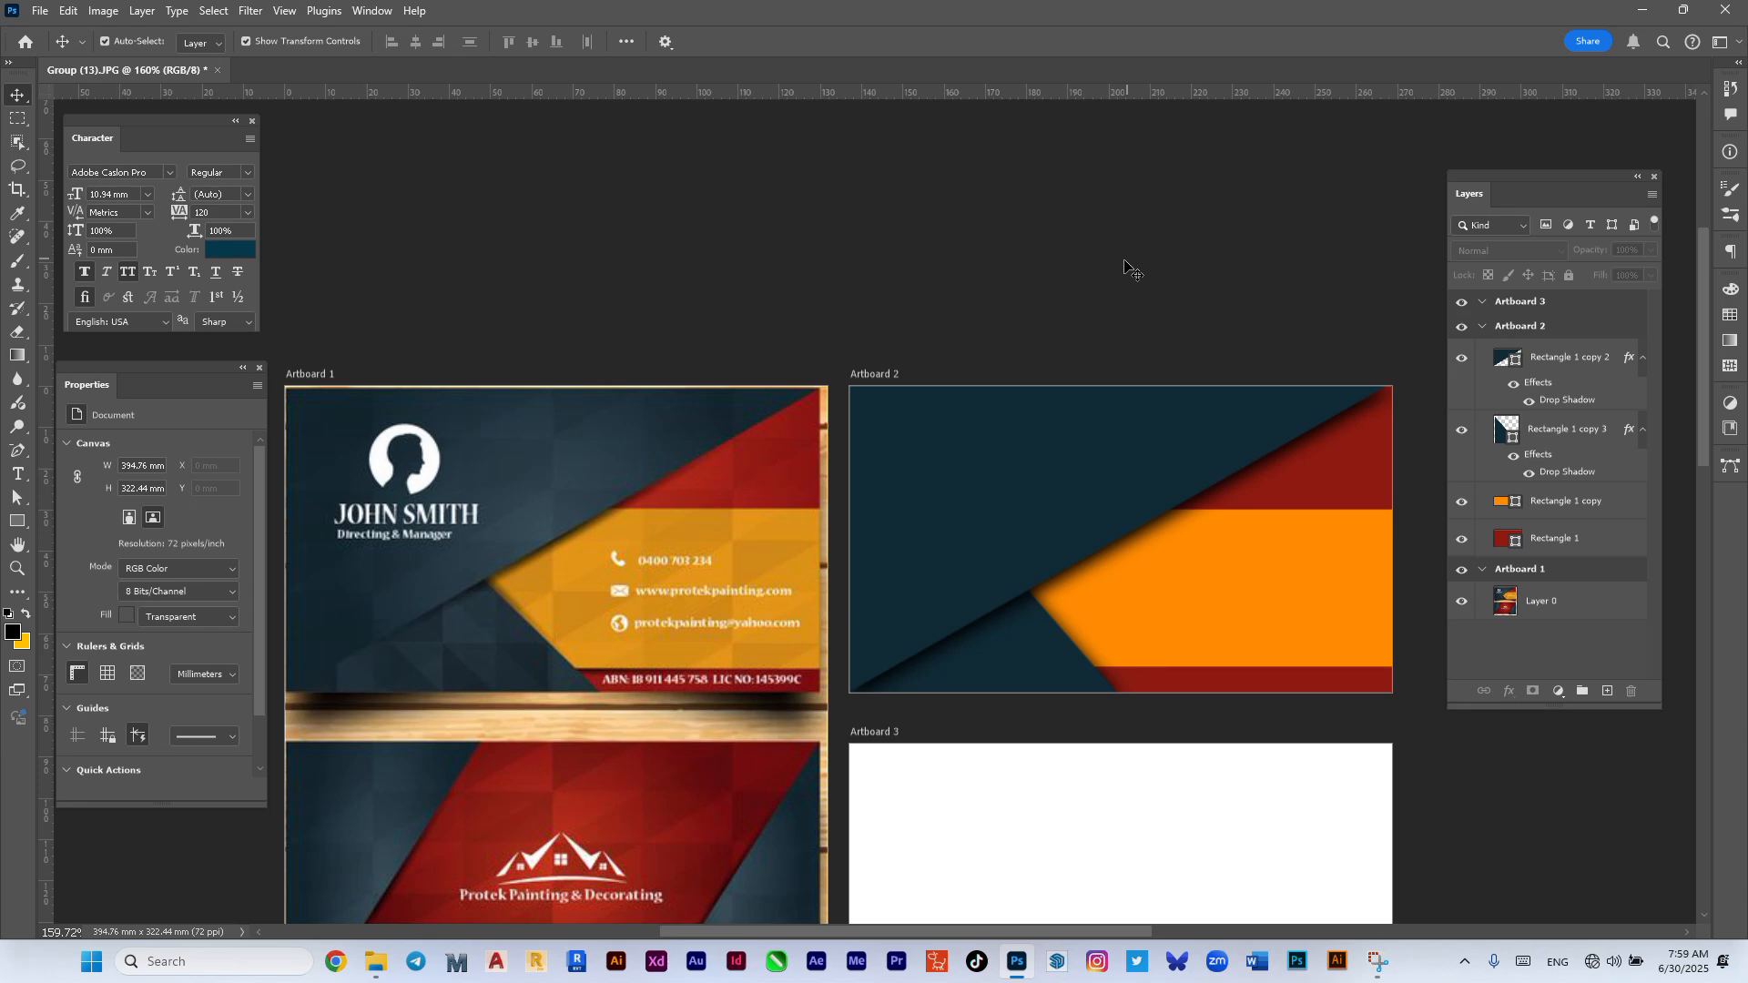
Step: Create a new layer above the large dark blue triangle and get the Brush tool ready with the Soft Round brush
left_click(1577, 358)
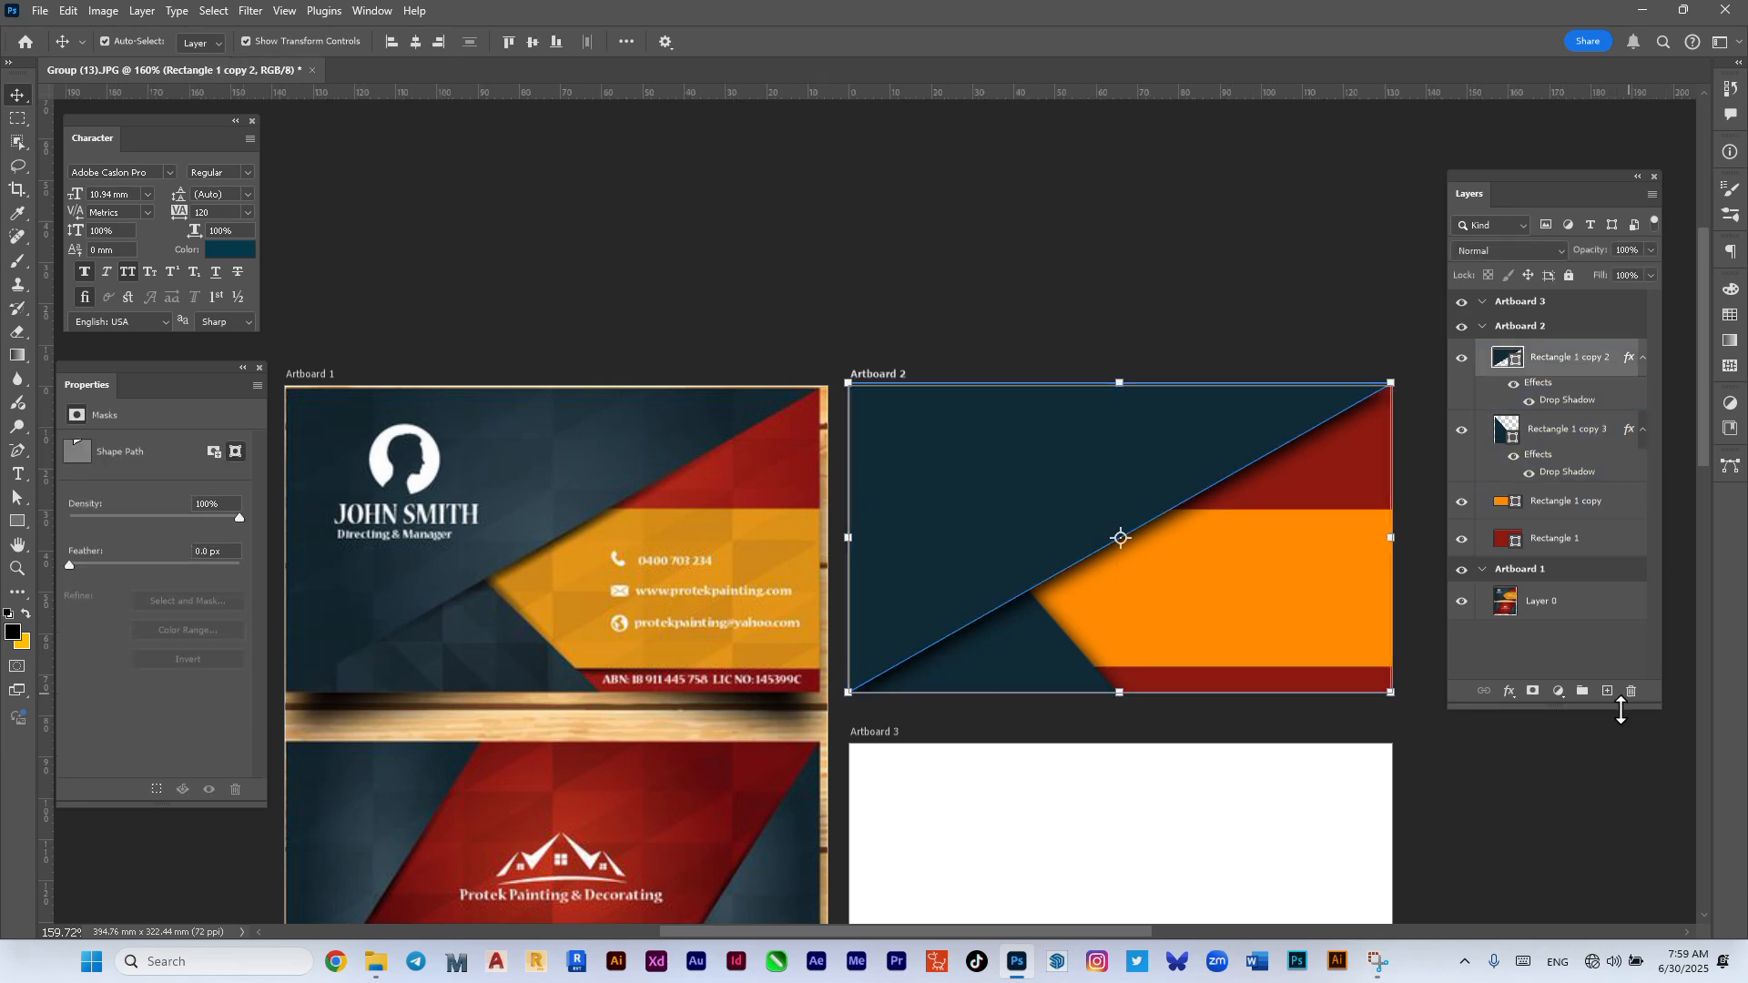
left_click(1608, 692)
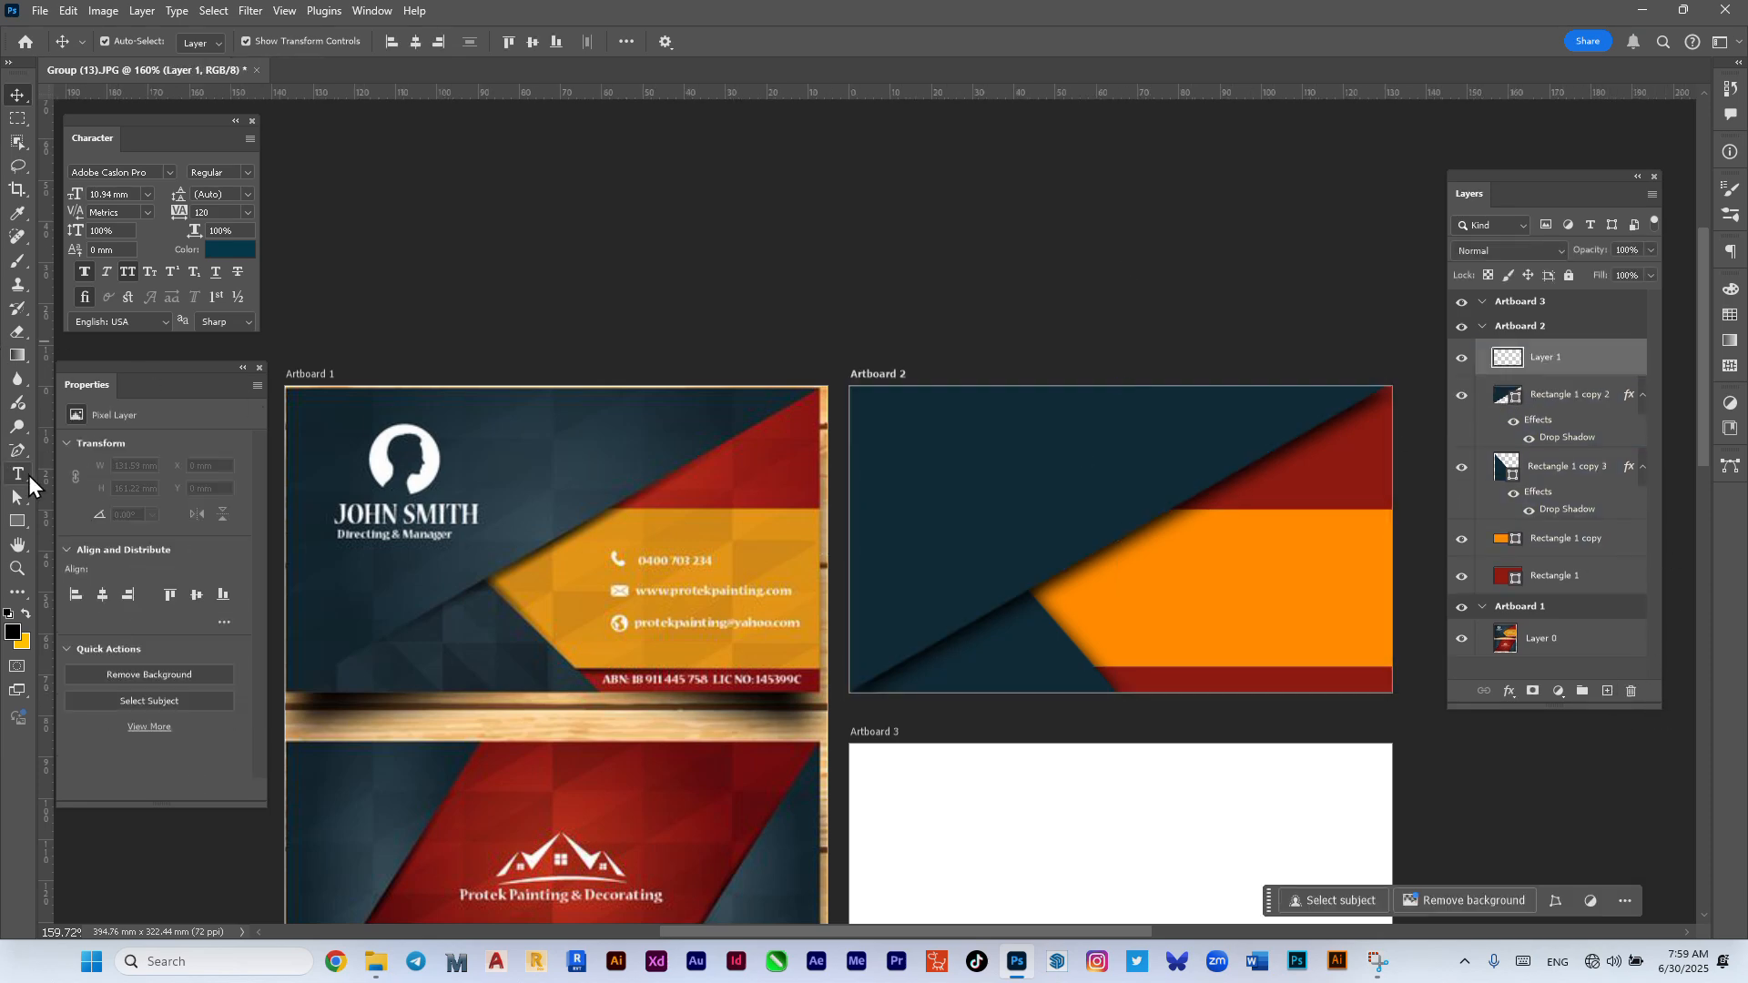
left_click(15, 262)
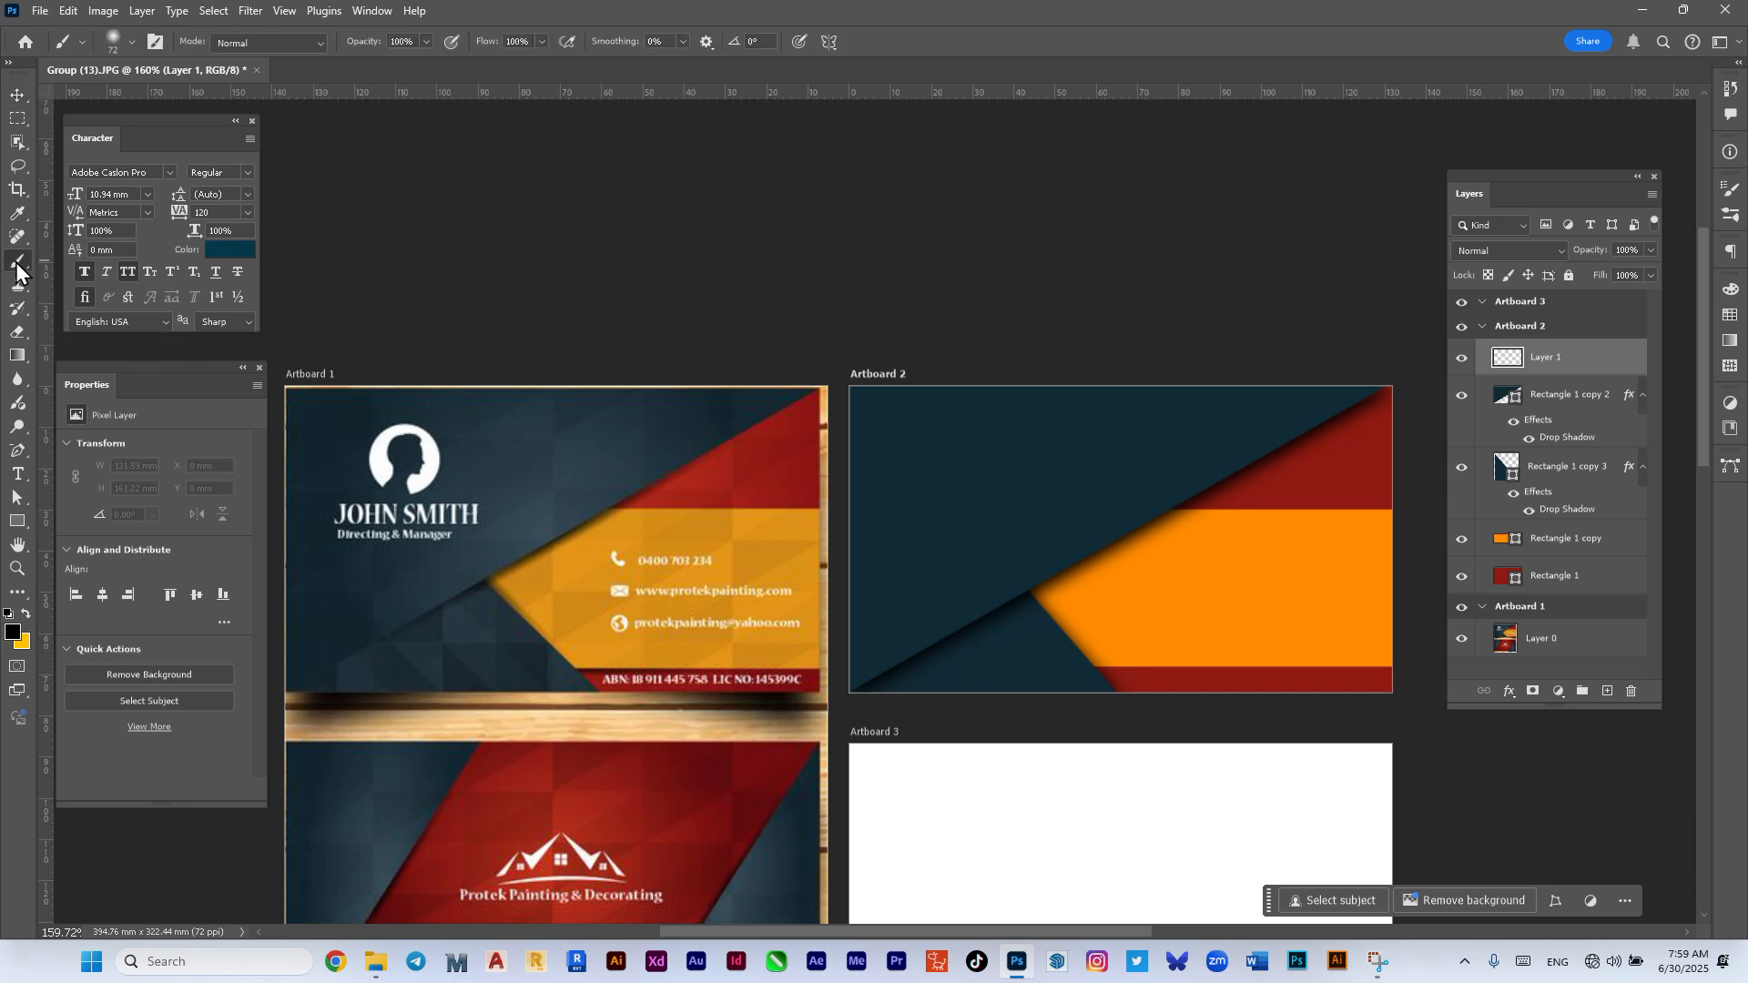
left_click(129, 43)
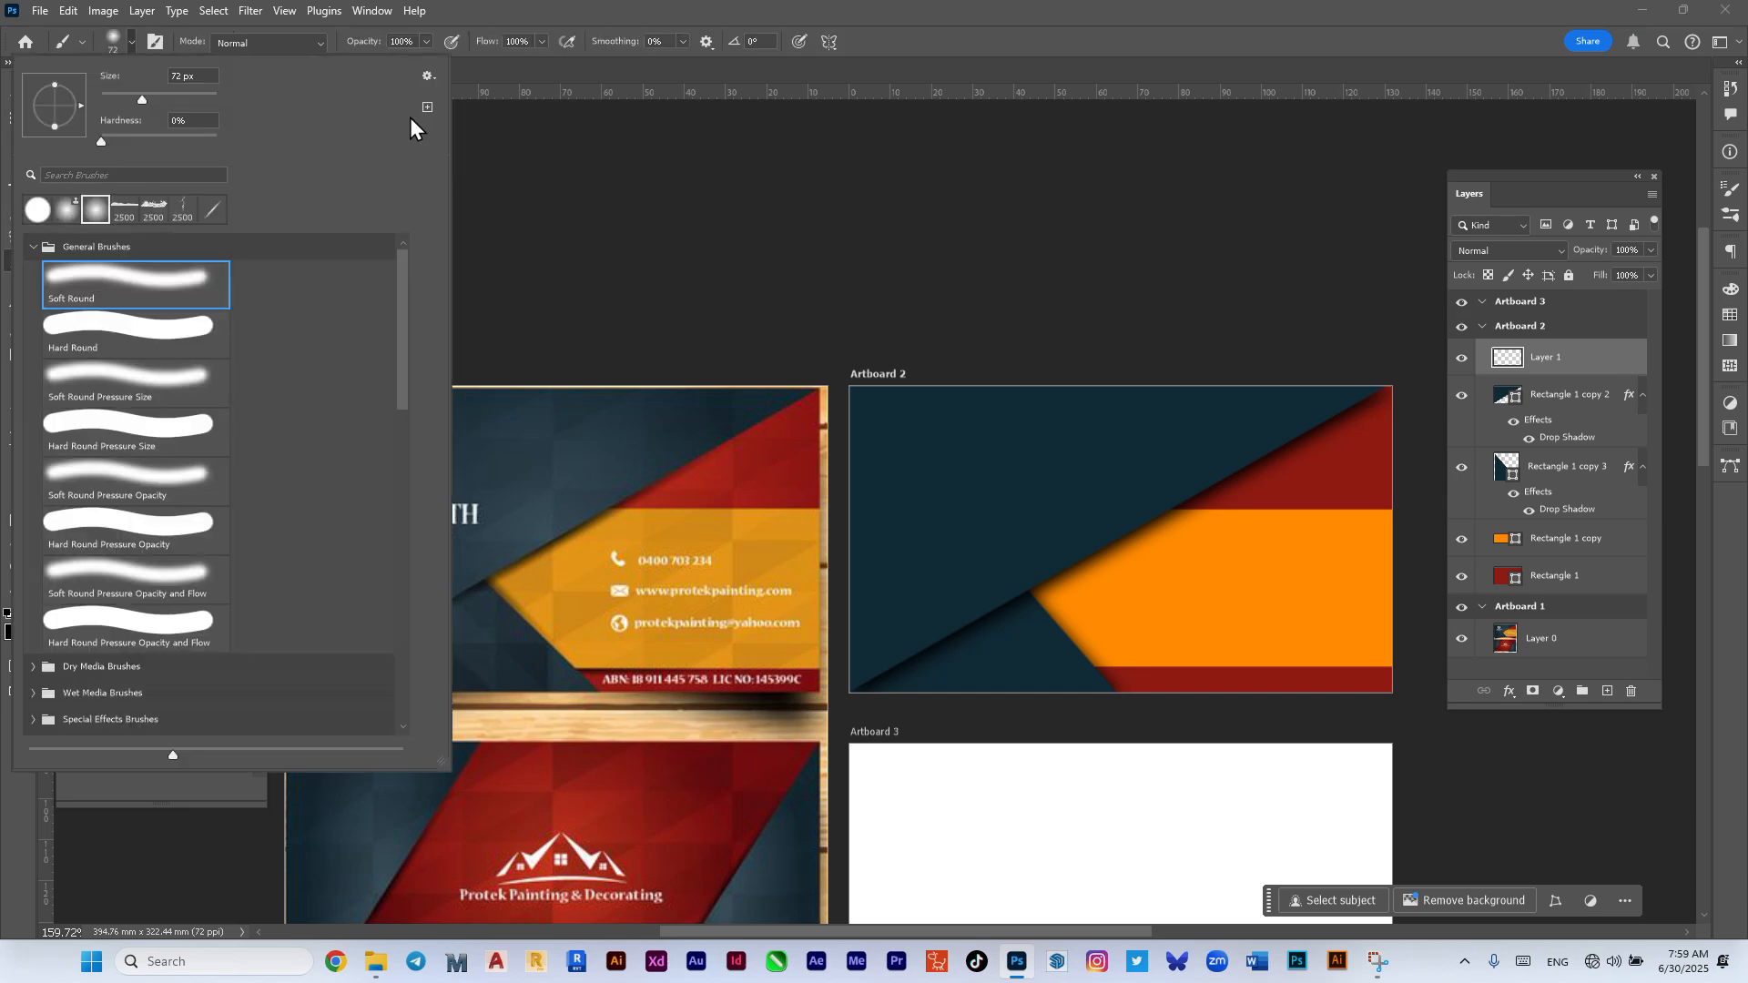
left_click(614, 141)
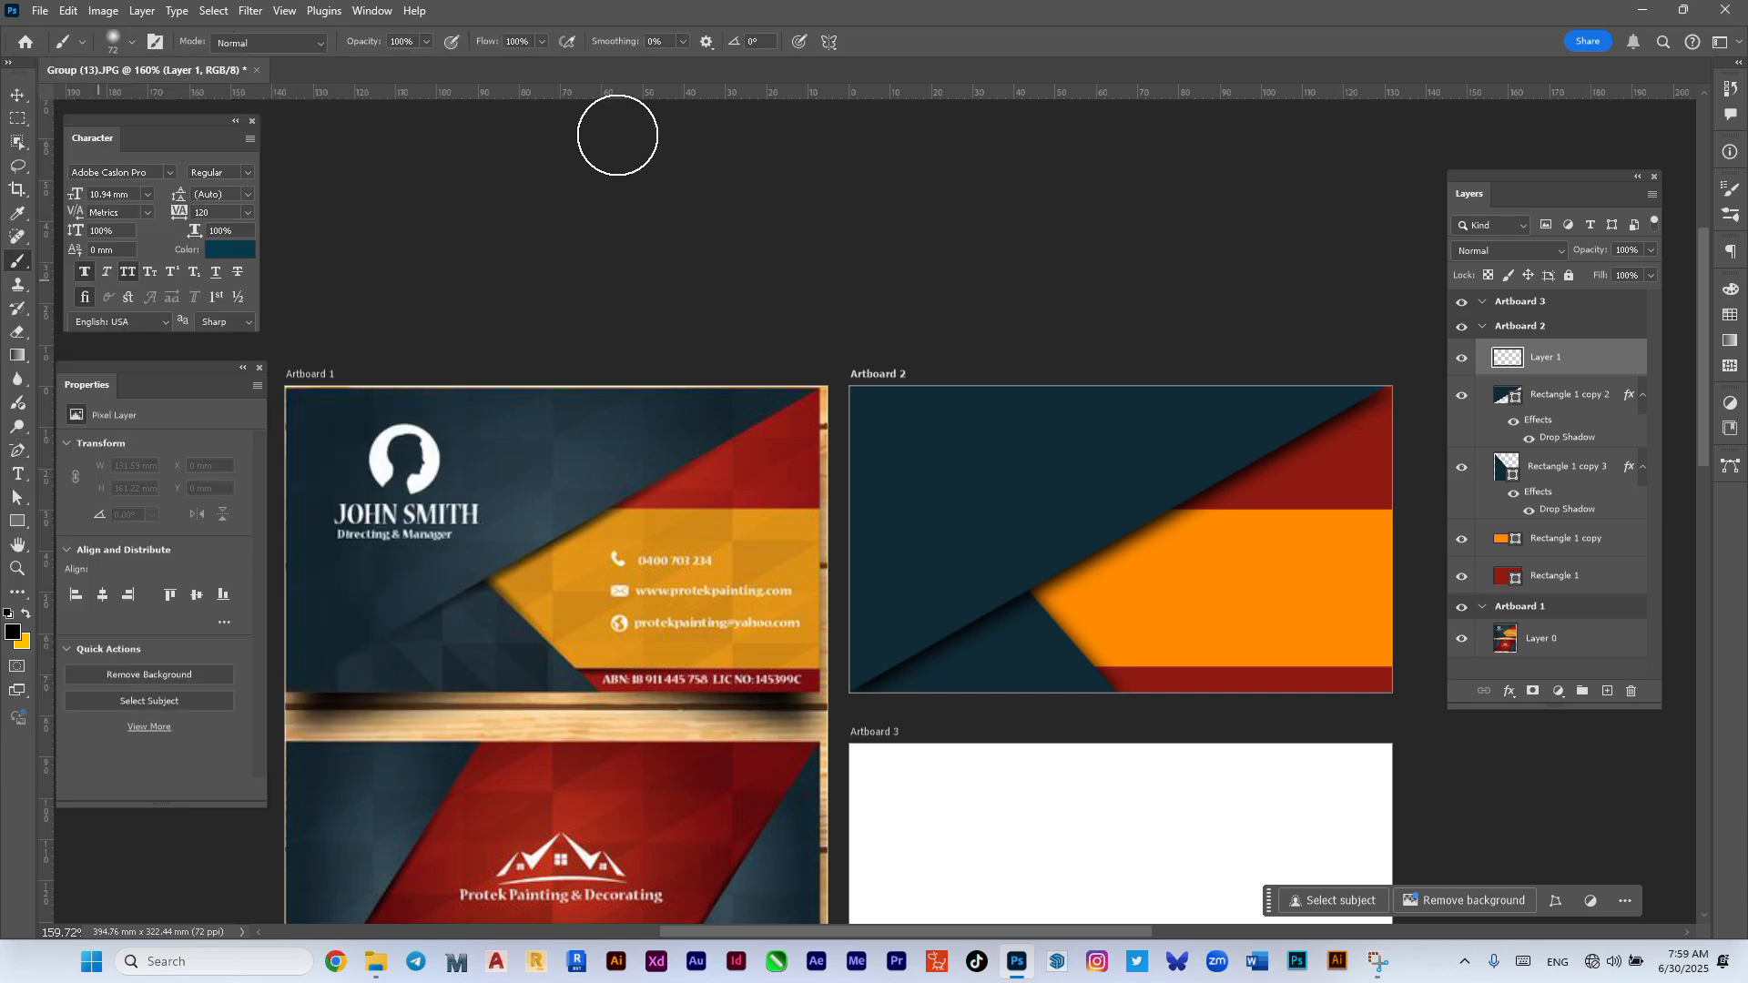
Step: Set the foreground color to a light blue, based on the hue sampled from the reference card's dark background
left_click(12, 631)
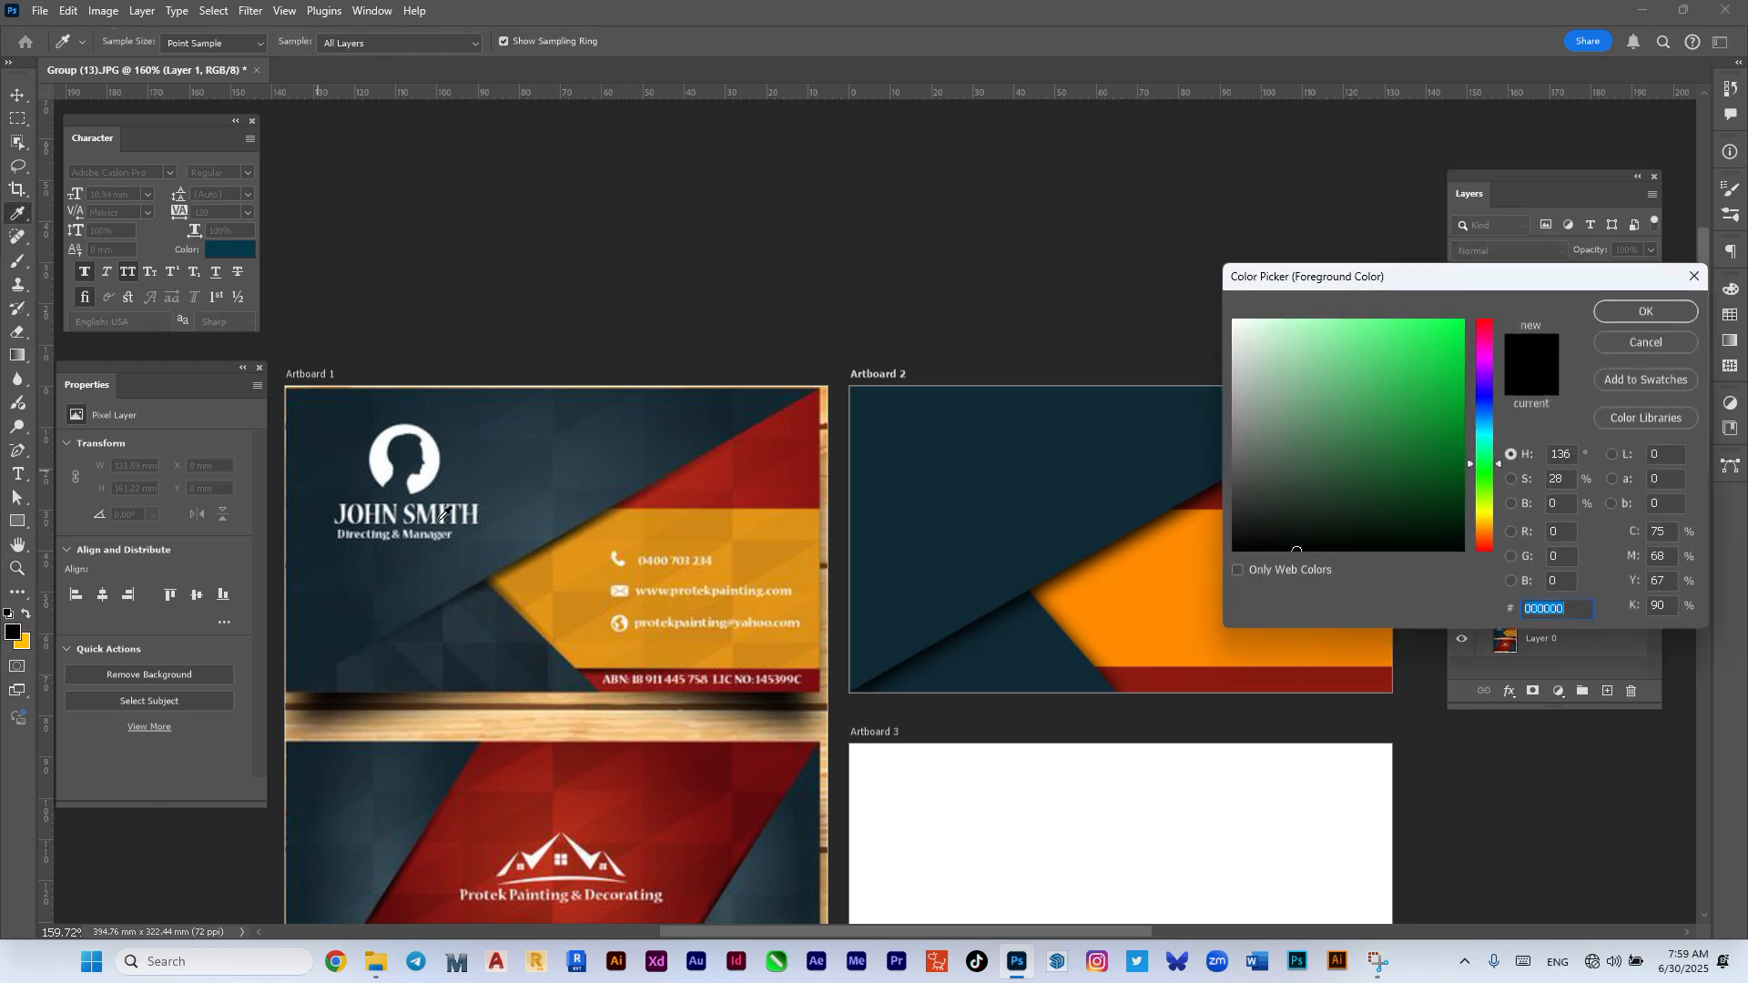
left_click(558, 509)
left_click(1431, 358)
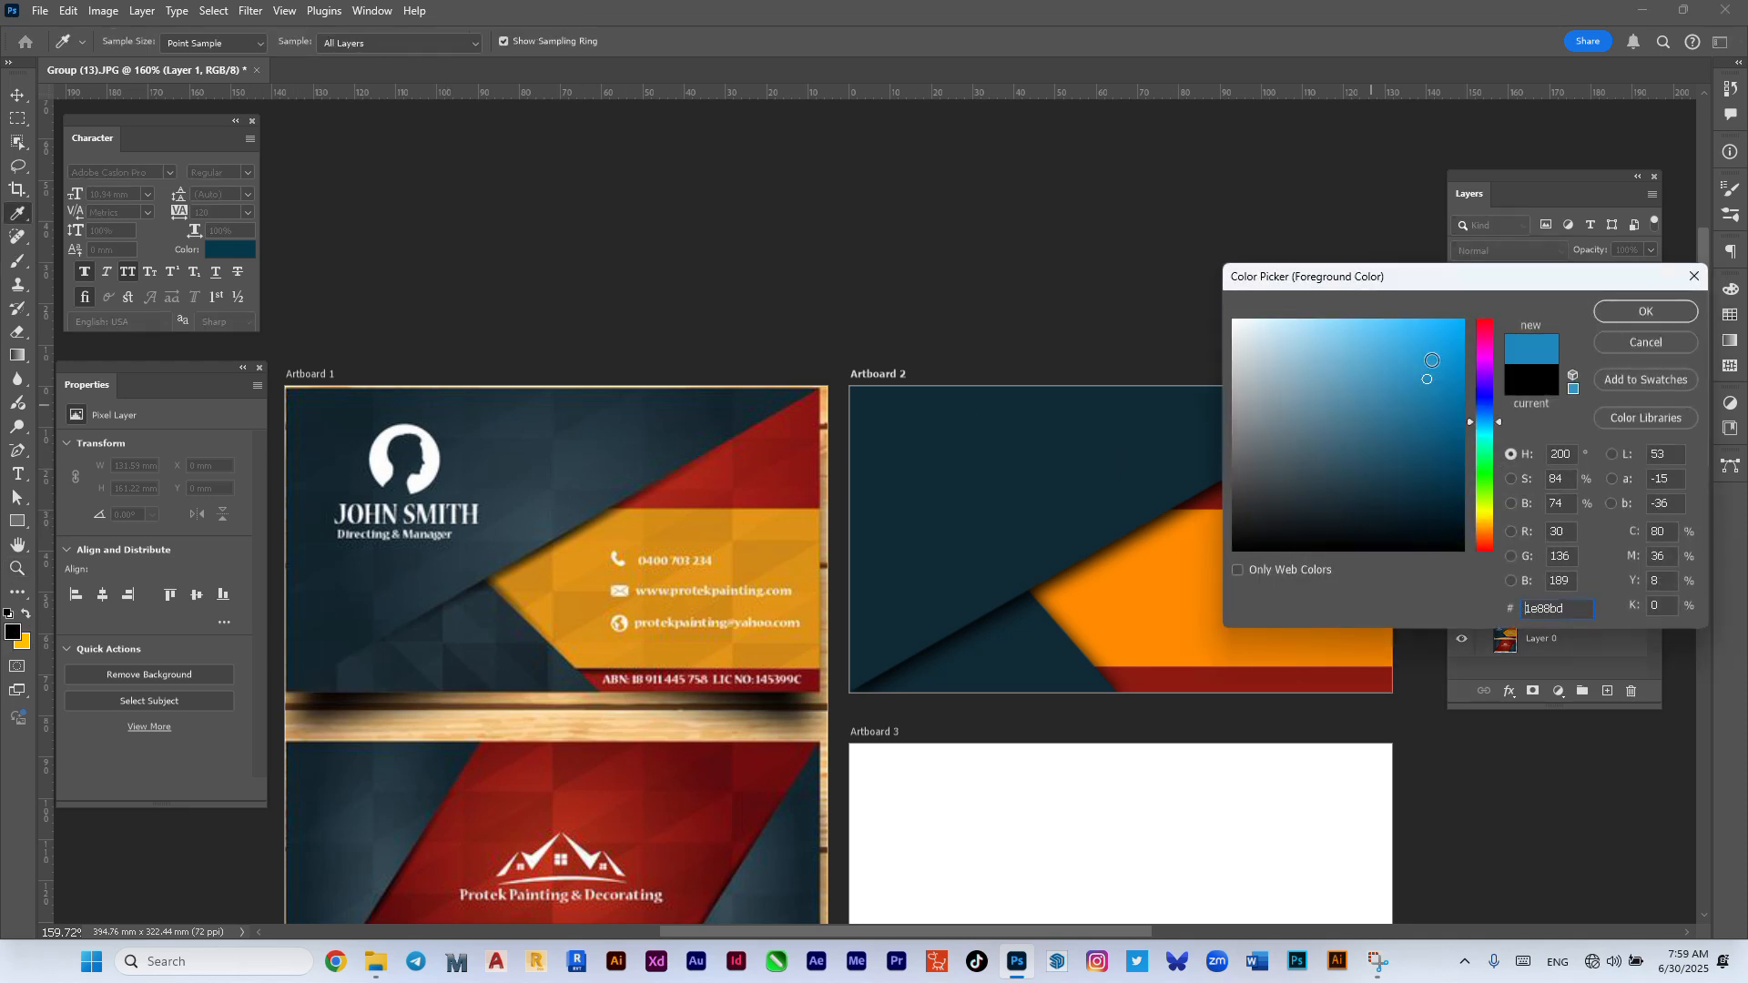
left_click(1375, 332)
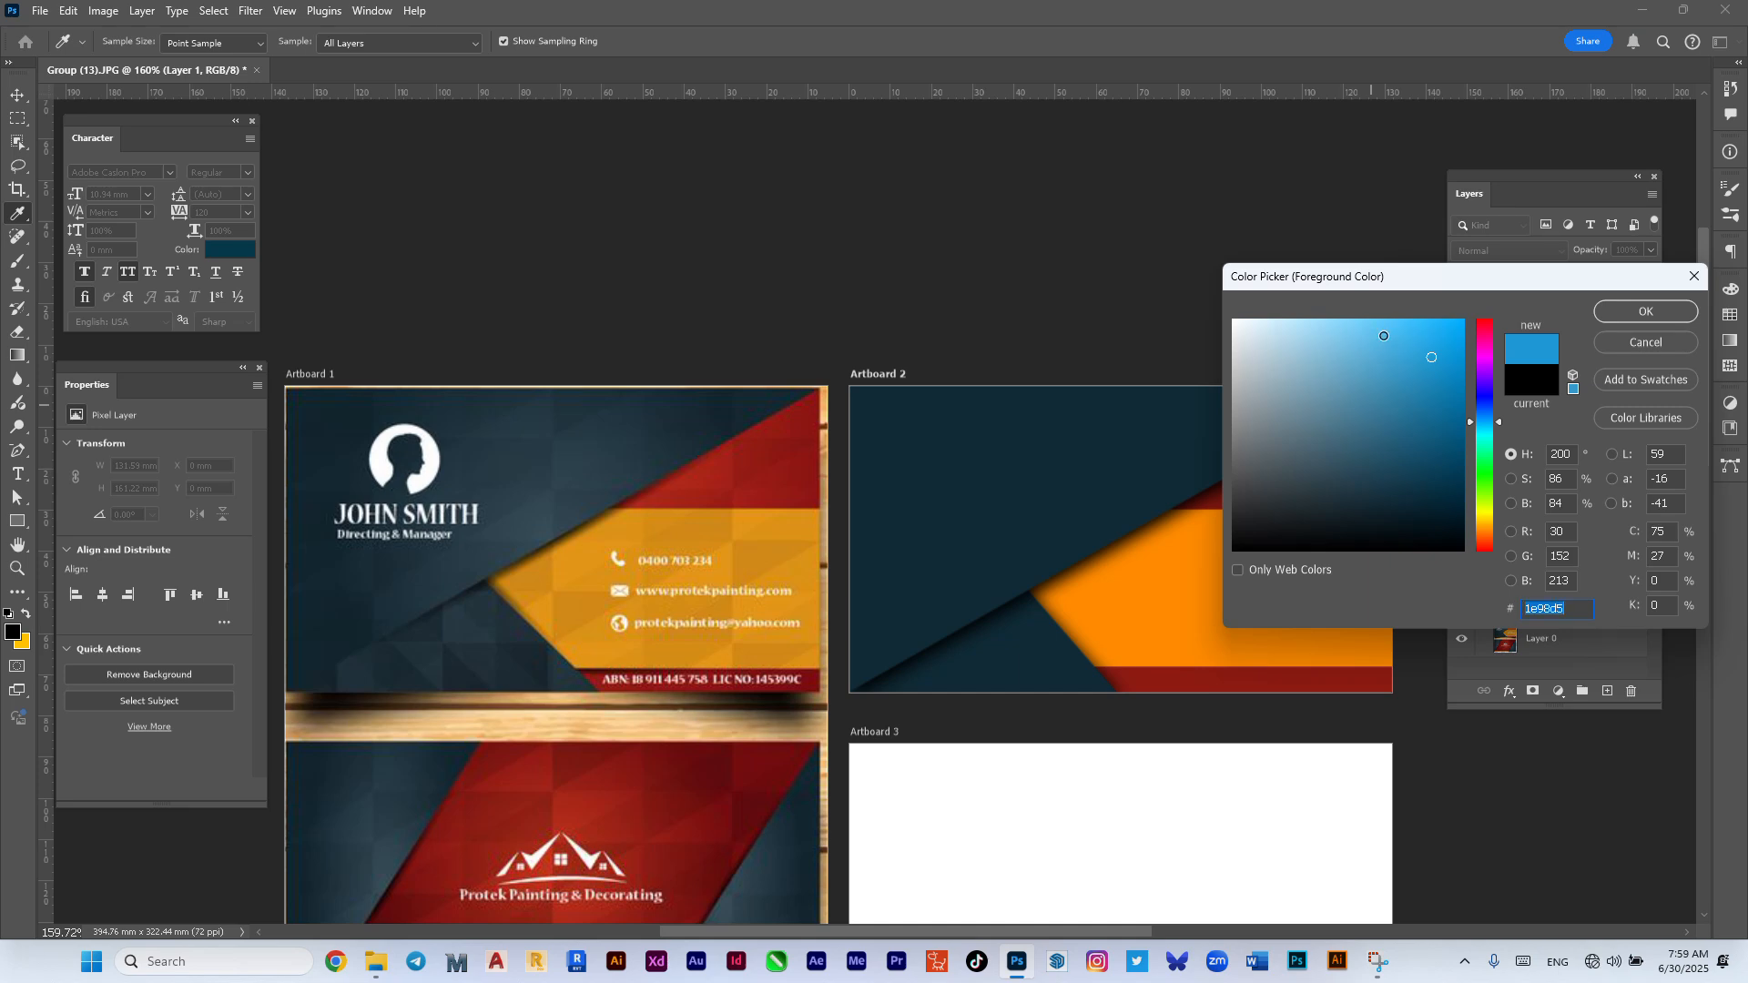
left_click(1646, 311)
Step: Enlarge the soft brush to 125 px and paint one light blue glow spot over the large dark blue triangle
key("b")
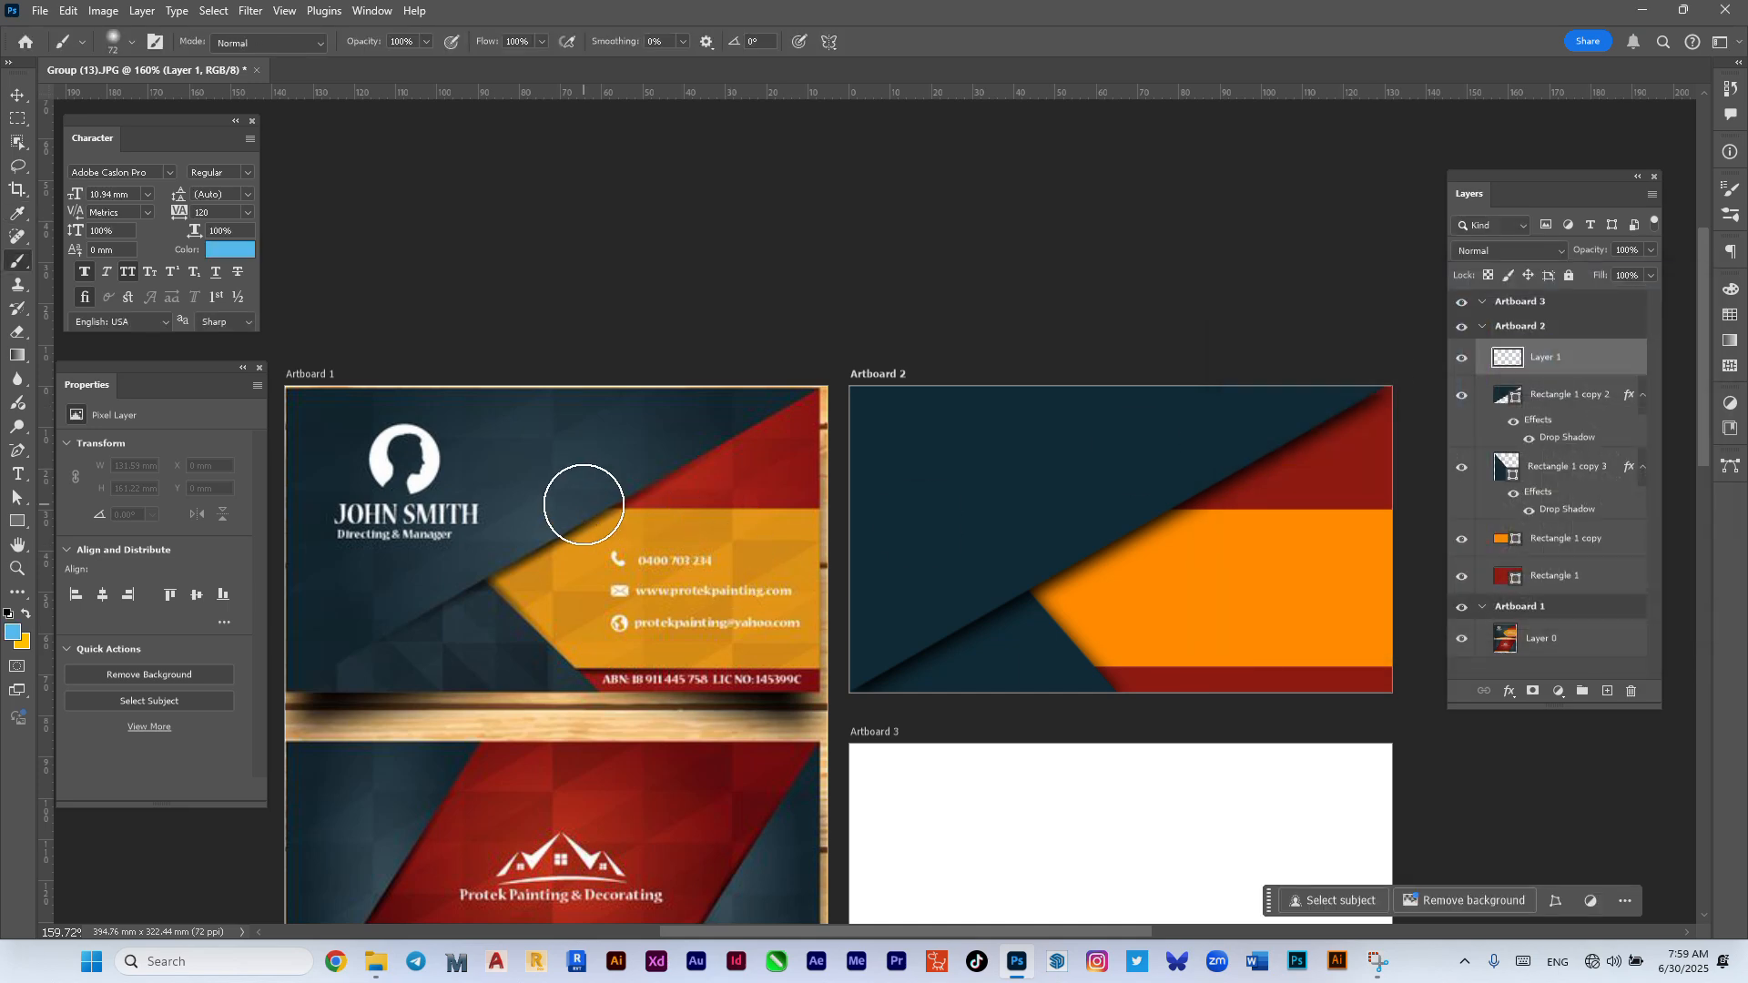
key("bracketright")
key("bracketright")
key("bracketright")
key("bracketright")
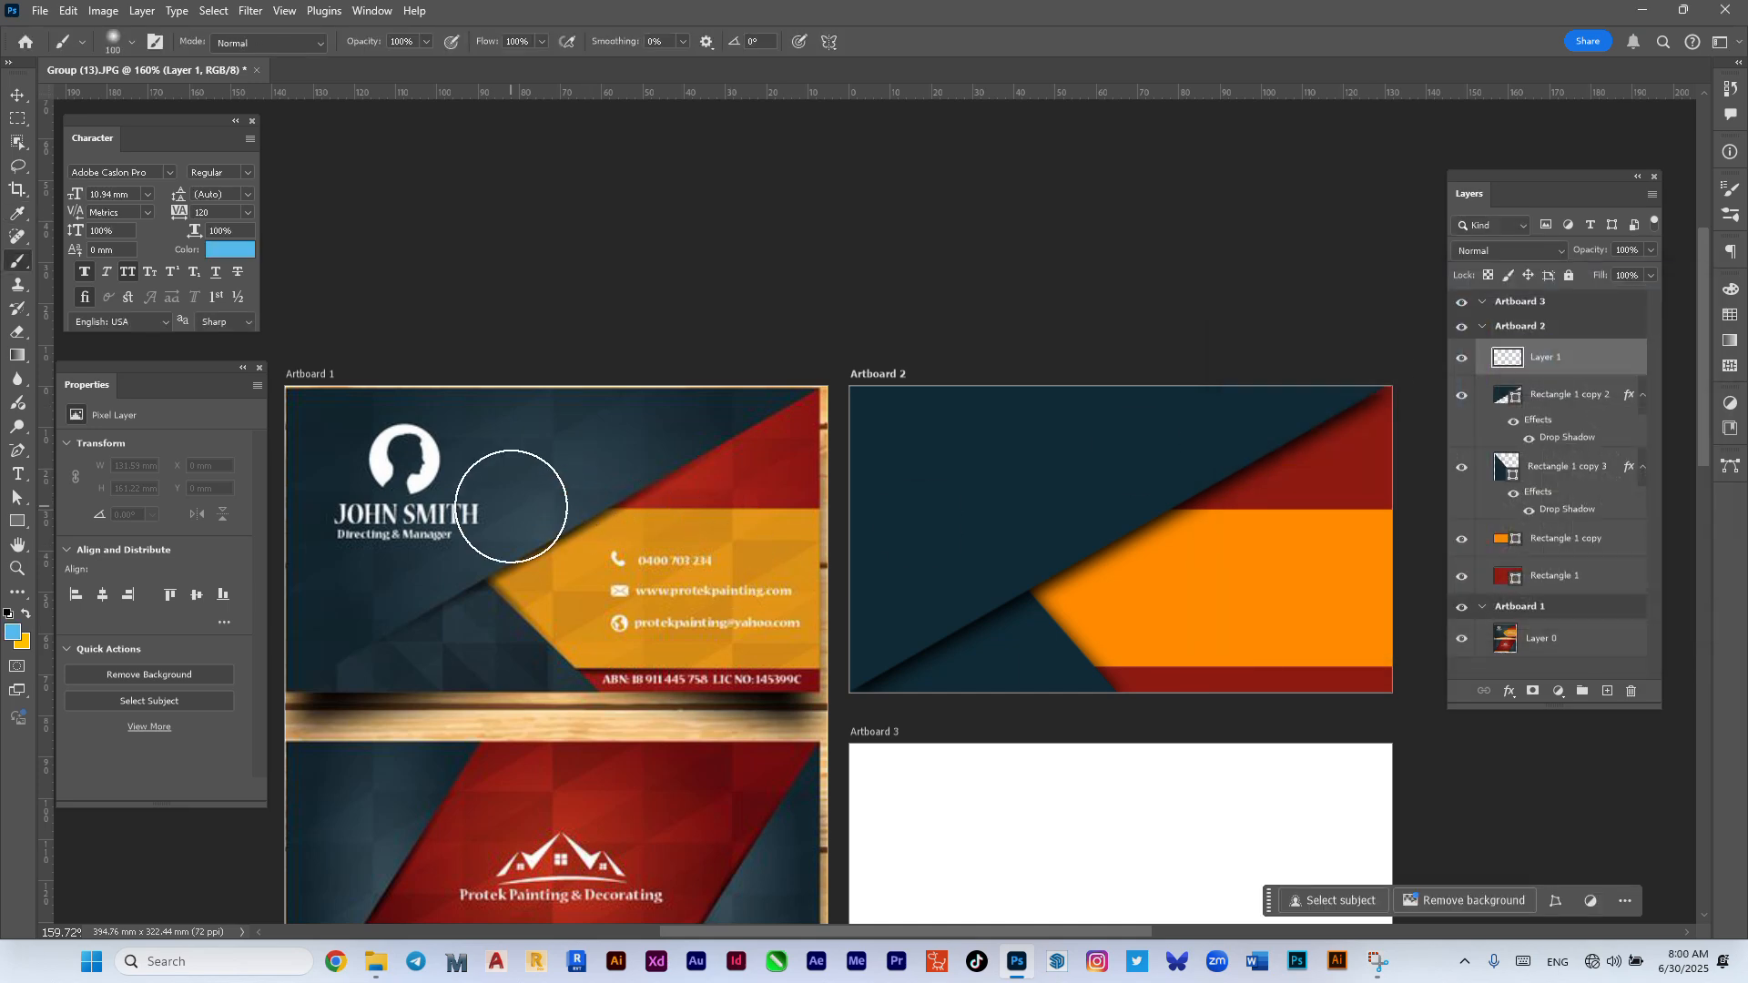
left_click(1062, 506)
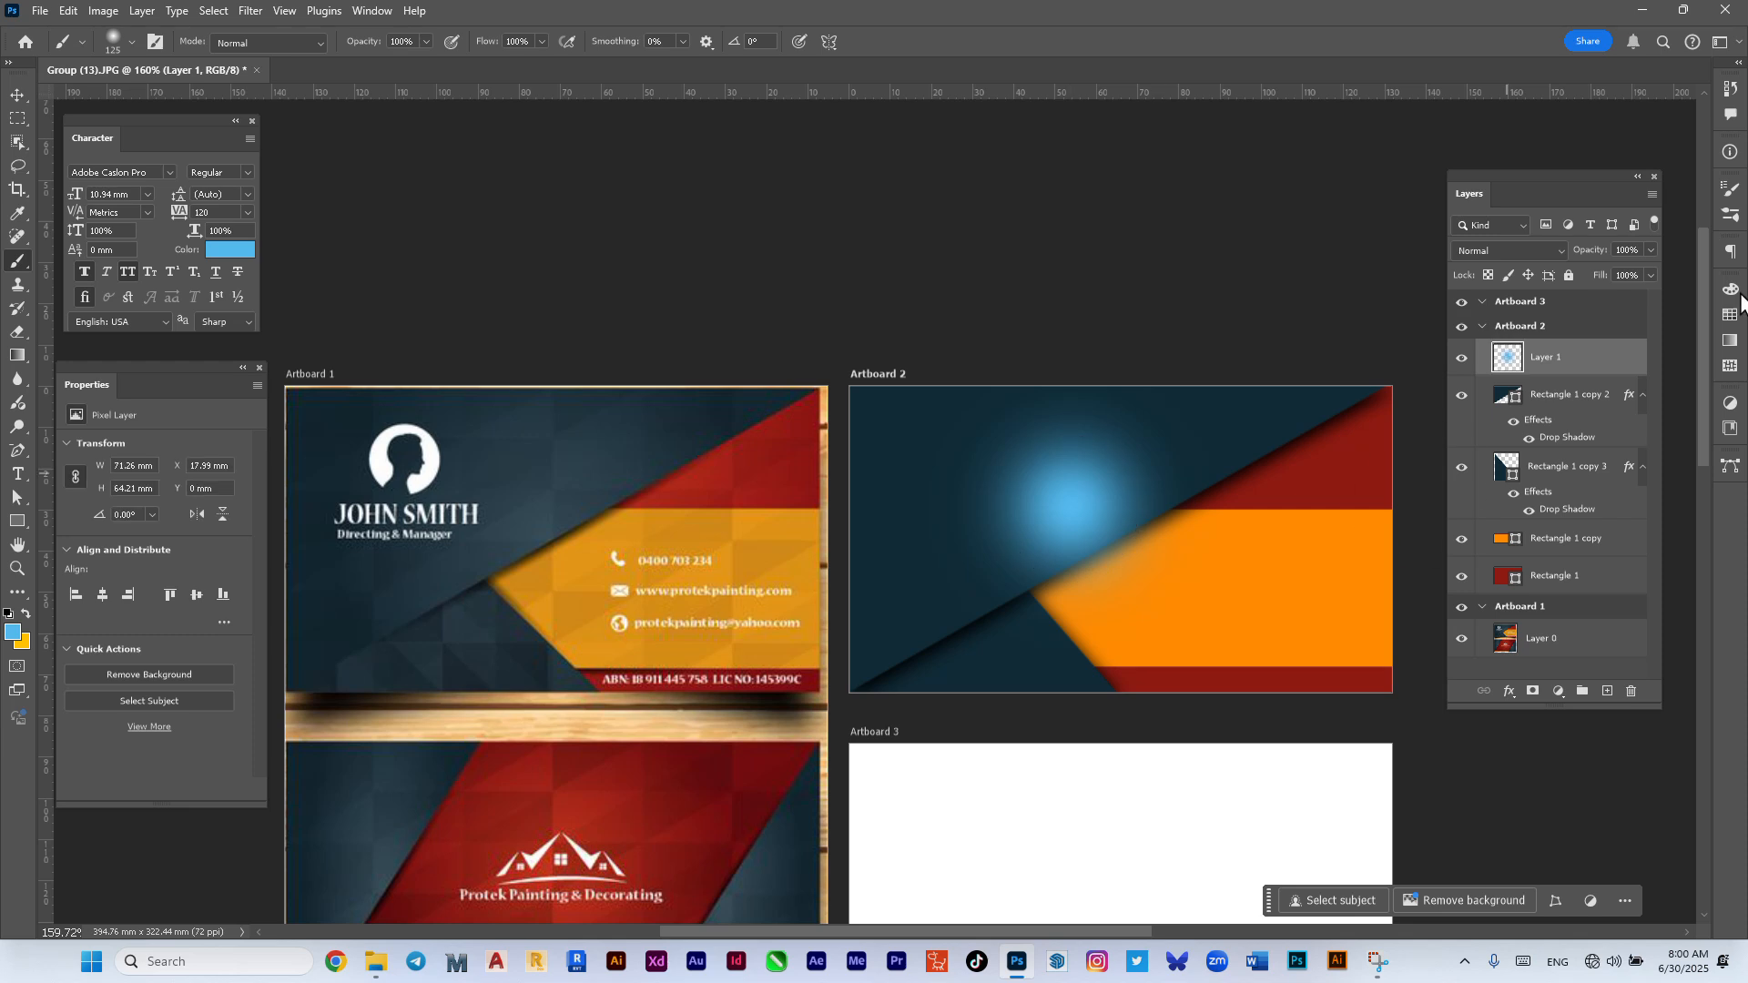
Step: Stretch the glow spot to about 147% width and 83% height, and rotate it about -26° along the blue triangle's diagonal edge
left_click(18, 97)
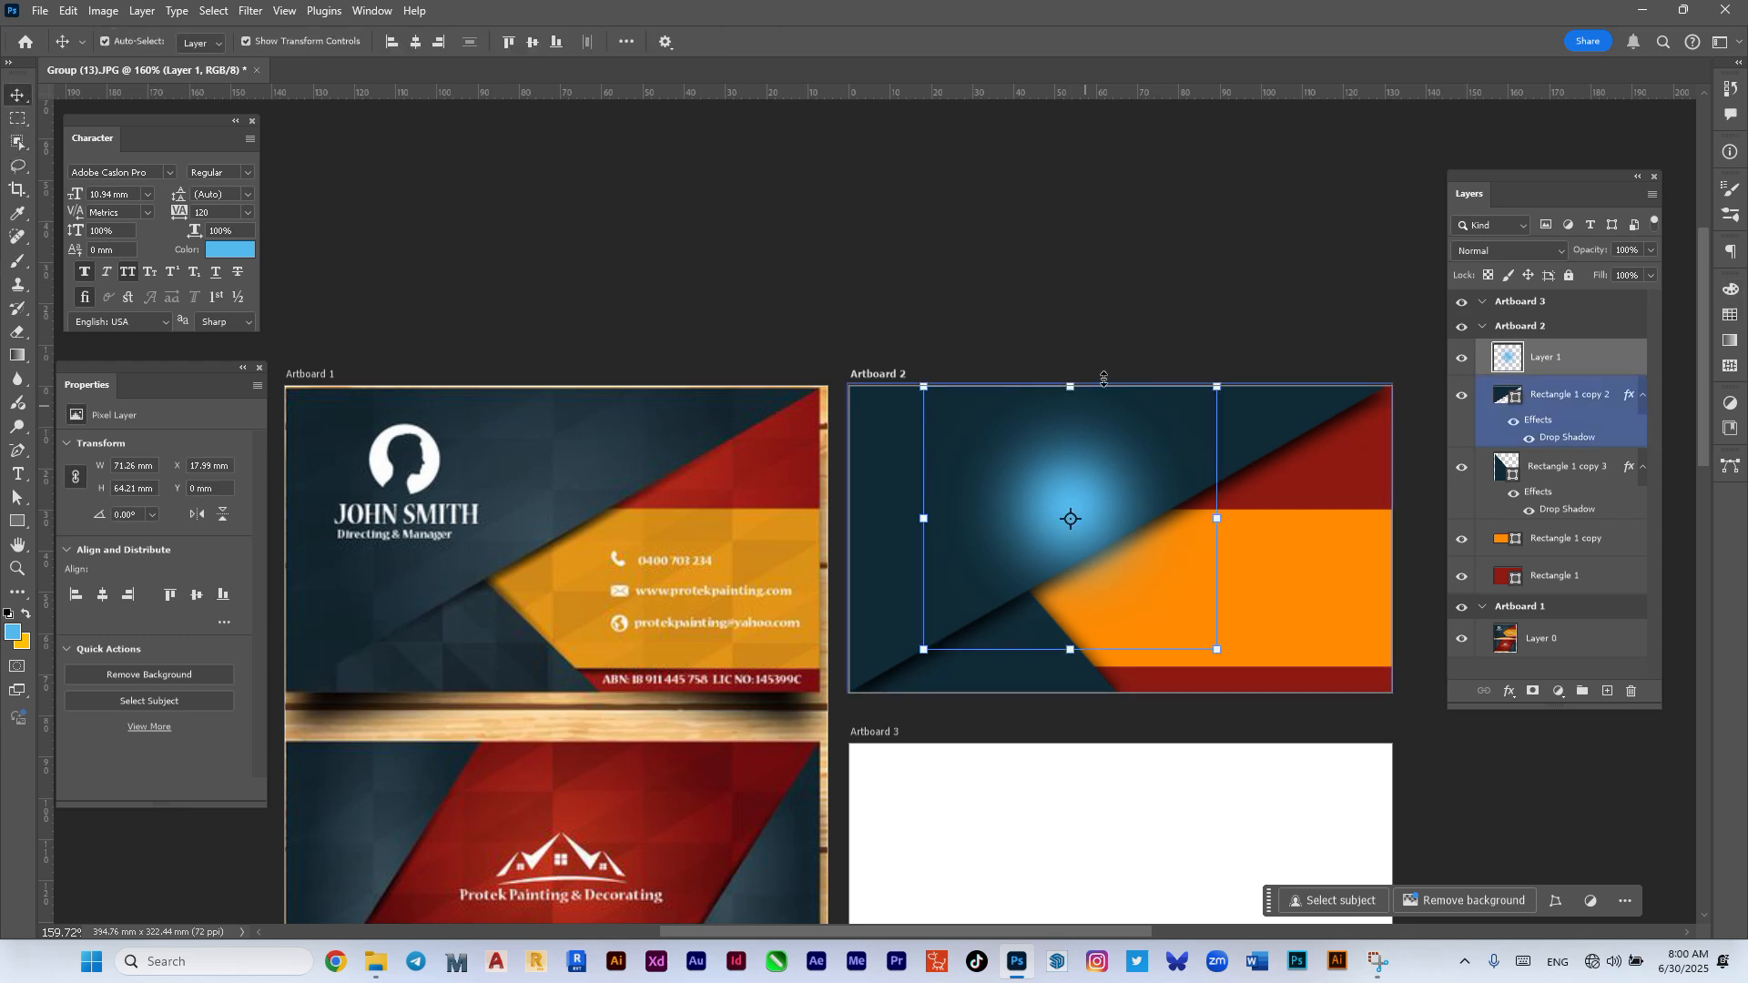
mouse_move(1216, 388)
left_mouse_down()
mouse_move(1324, 307)
mouse_move(1194, 394)
mouse_move(1264, 348)
mouse_move(1210, 350)
mouse_move(1284, 296)
mouse_move(1392, 462)
mouse_move(1354, 517)
mouse_move(1361, 415)
mouse_move(1292, 283)
left_mouse_up()
left_click_drag(1139, 527, 1067, 495)
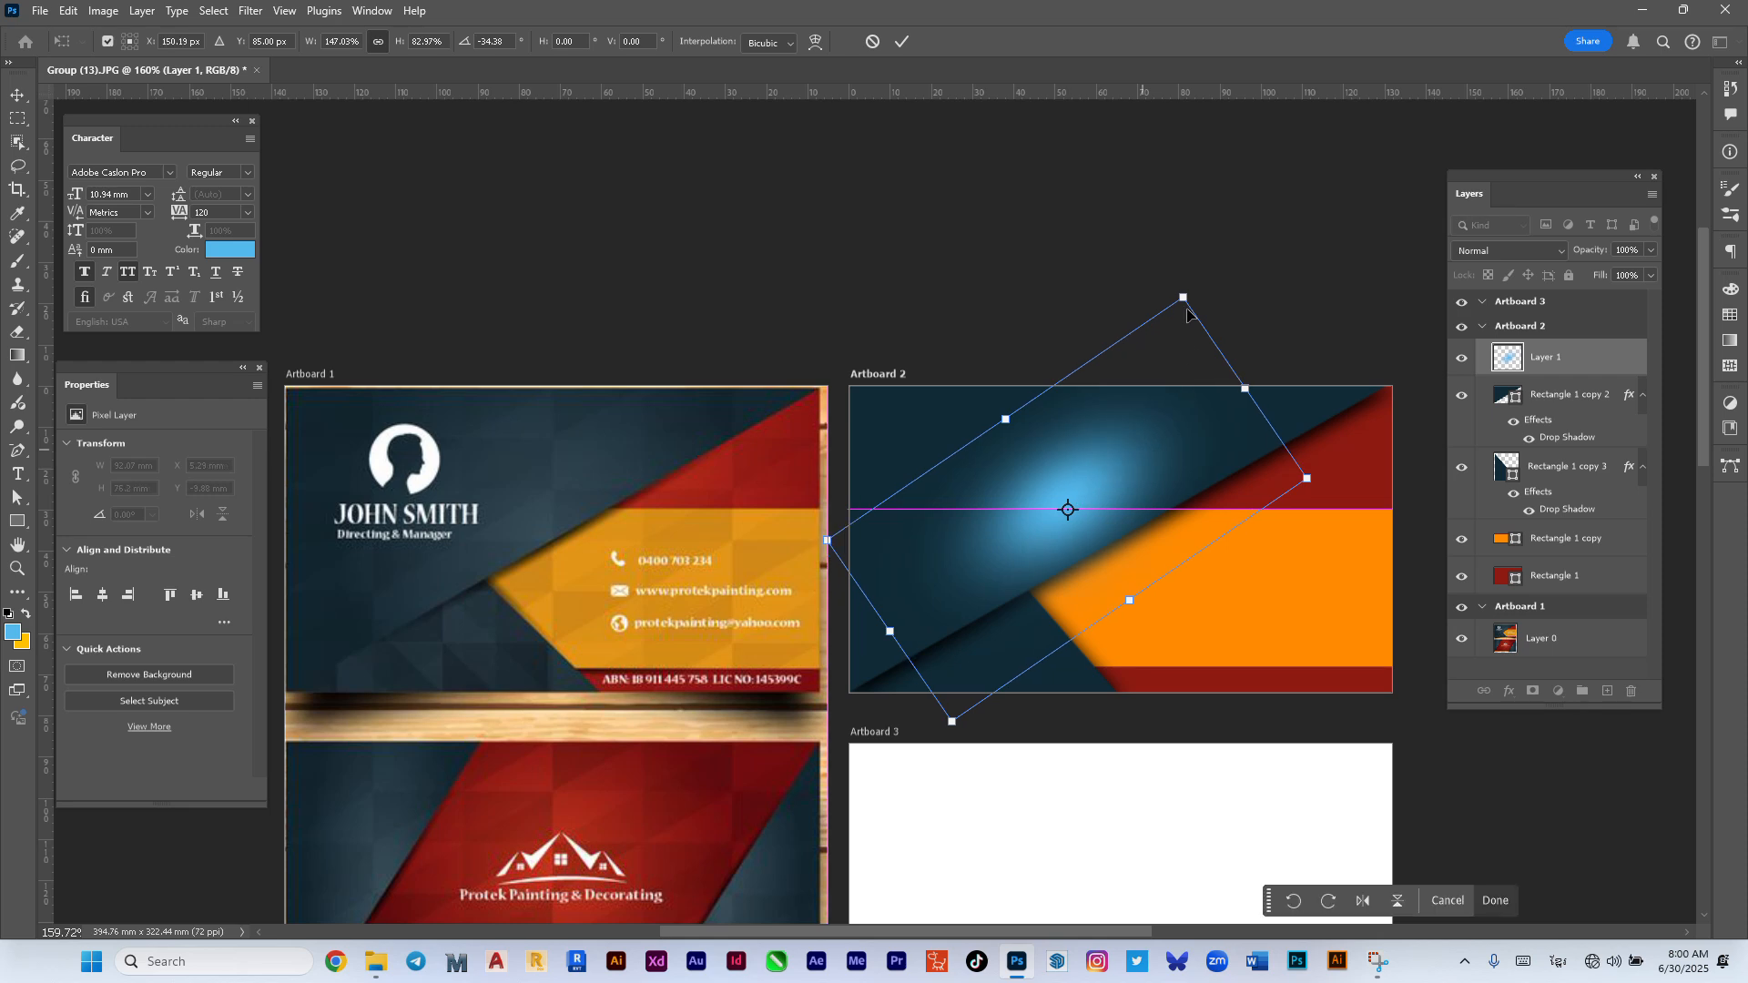
left_click_drag(1199, 265, 1231, 287)
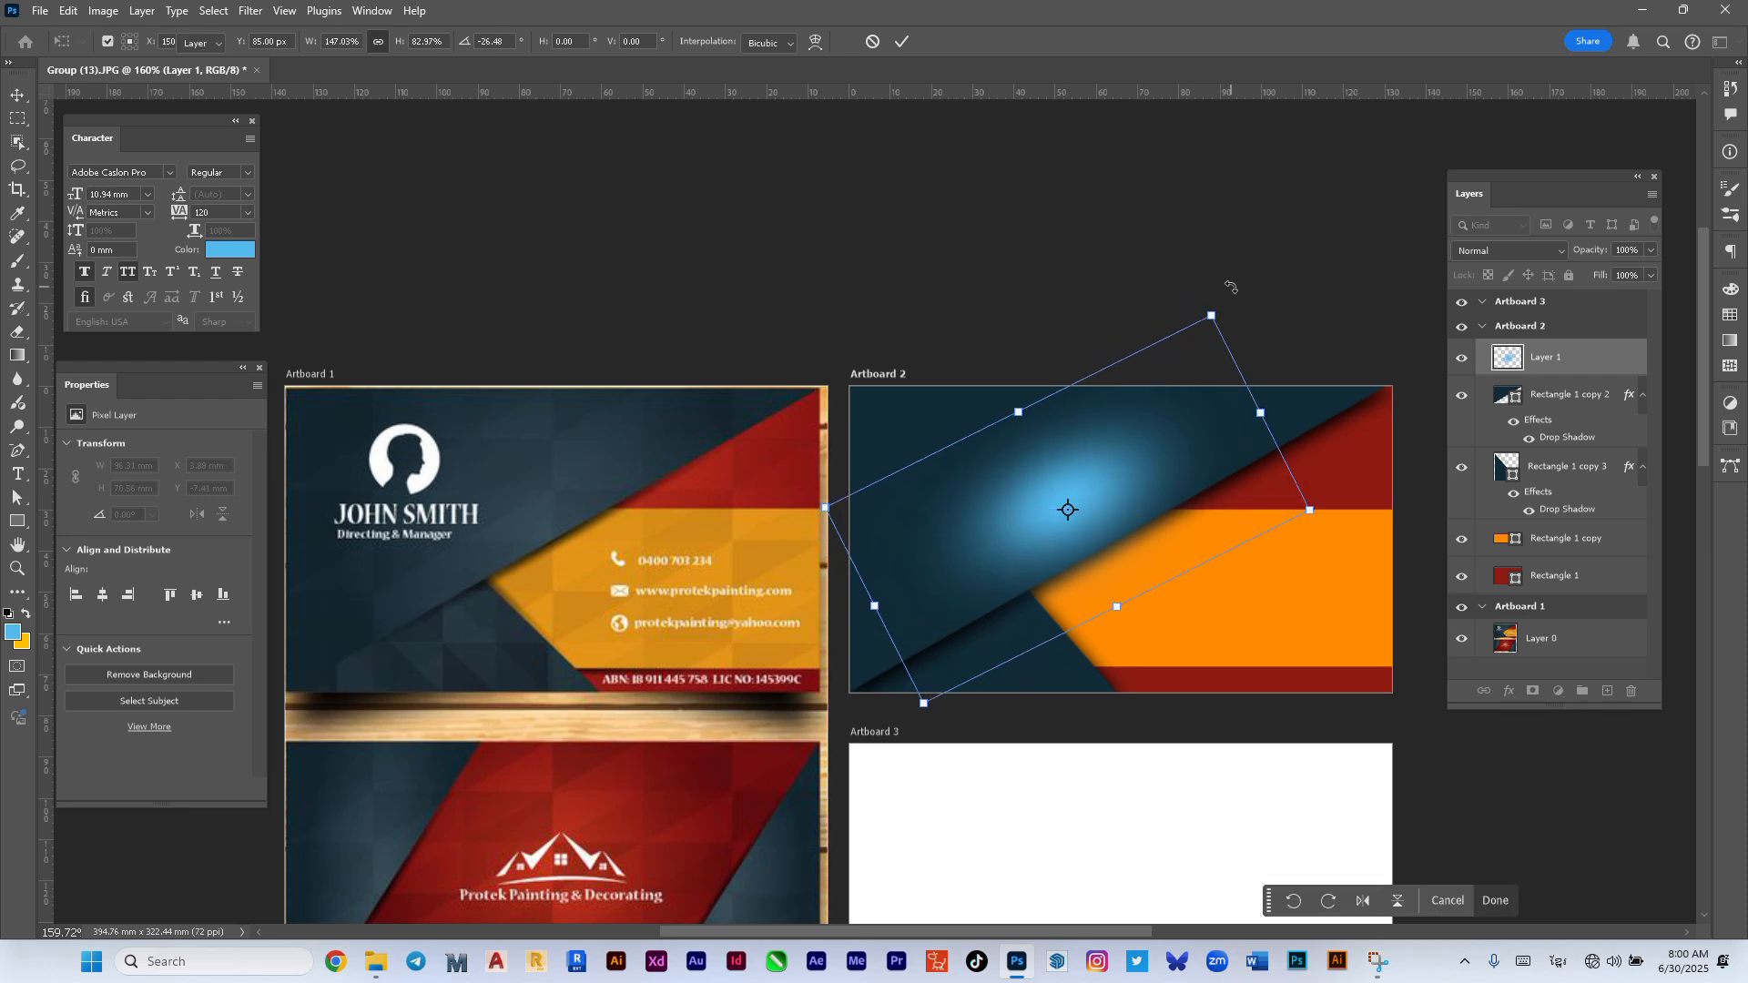
key("Escape")
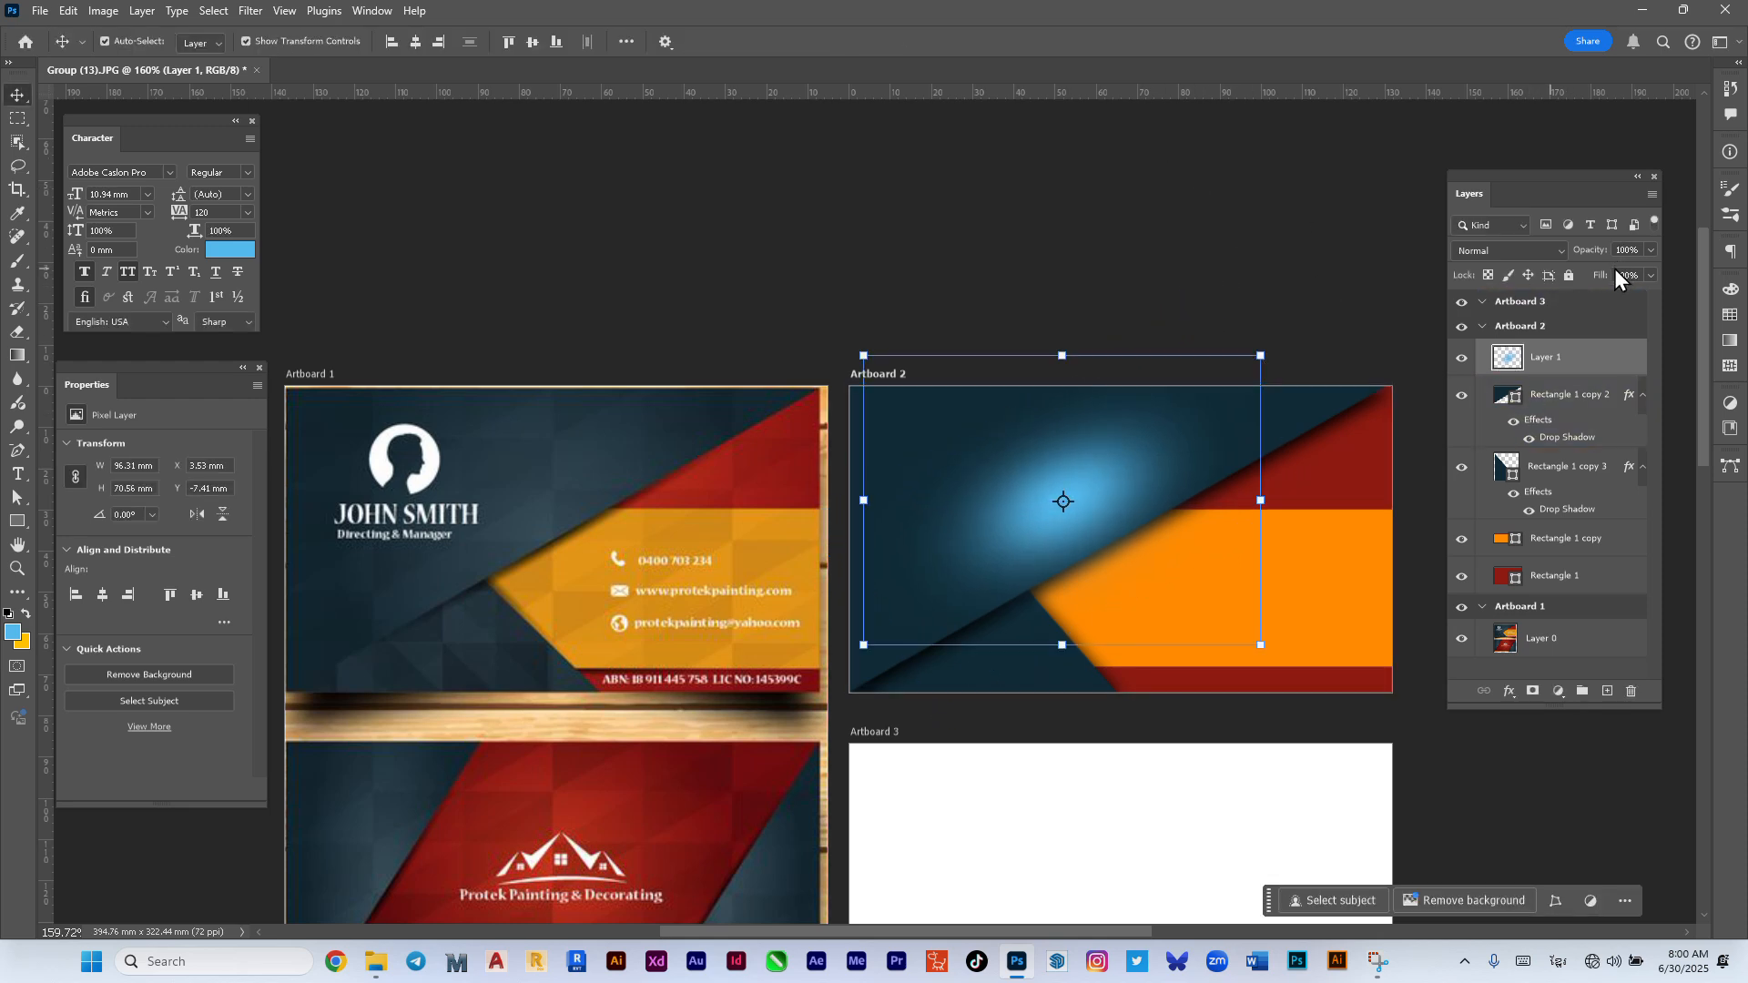
Step: Reduce the glow layer's opacity to 19% and shift the glow slightly down and left within the large dark blue triangle
mouse_move(1600, 253)
left_mouse_down()
mouse_move(1549, 260)
mouse_move(1604, 252)
left_mouse_up()
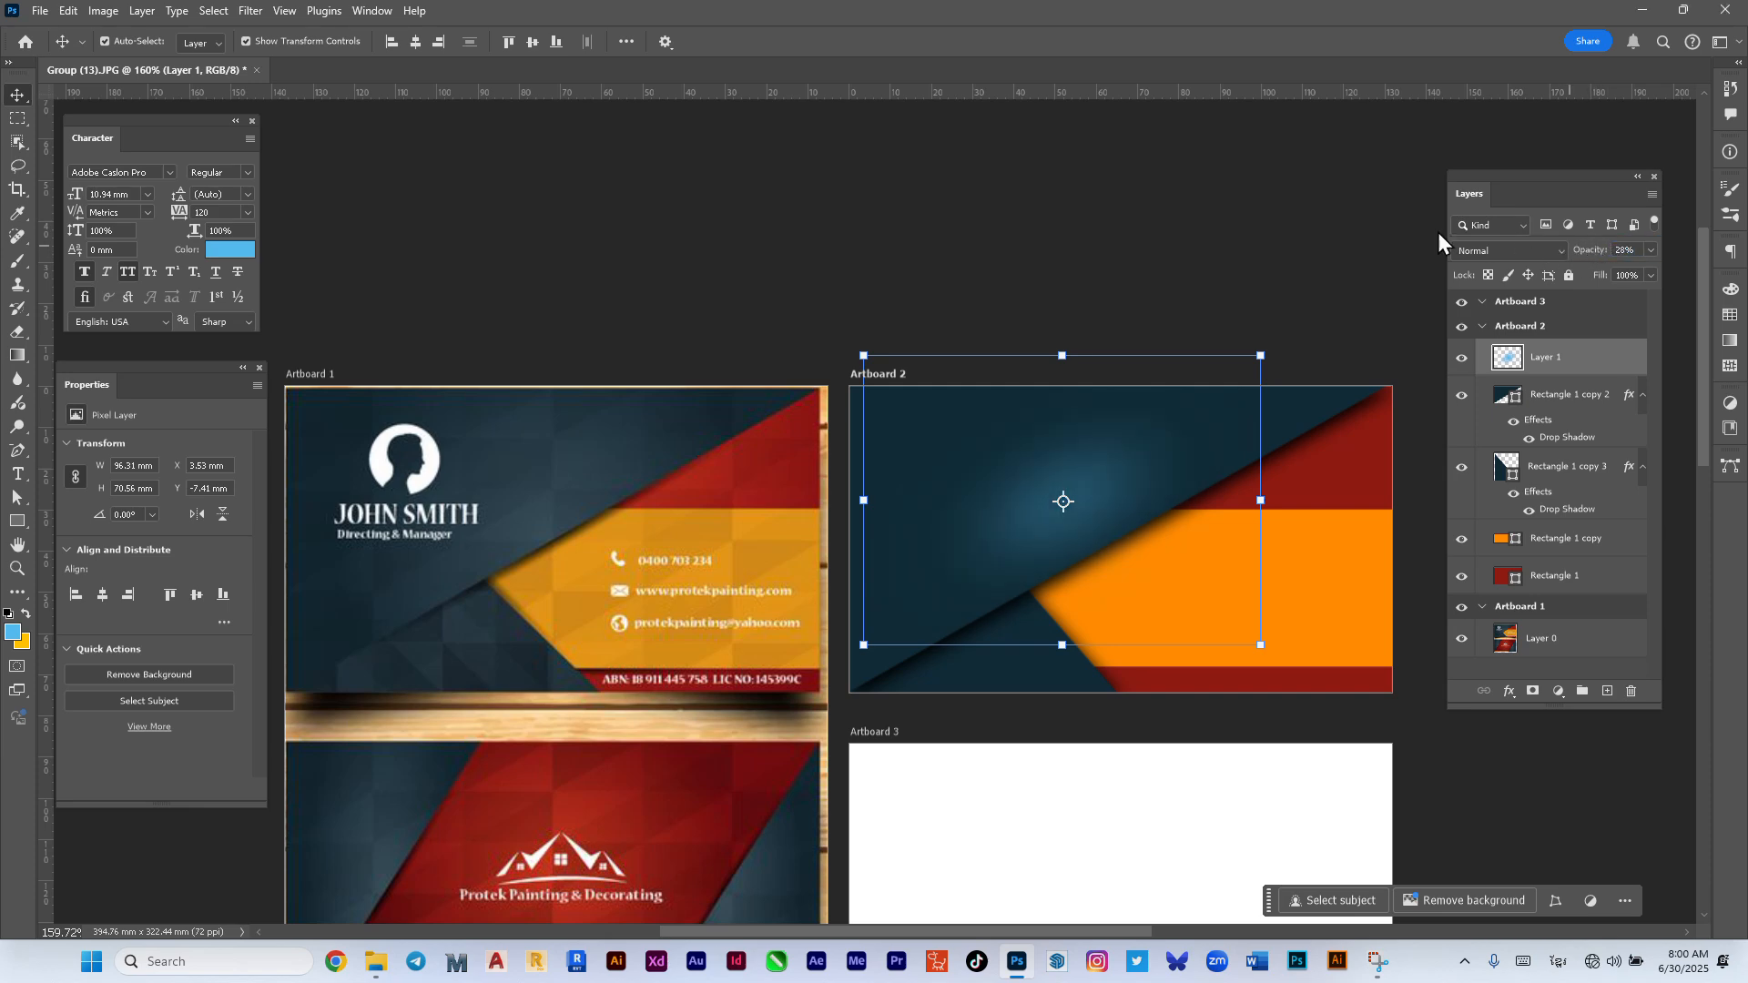
left_click(1175, 255)
left_click_drag(1071, 540, 1022, 544)
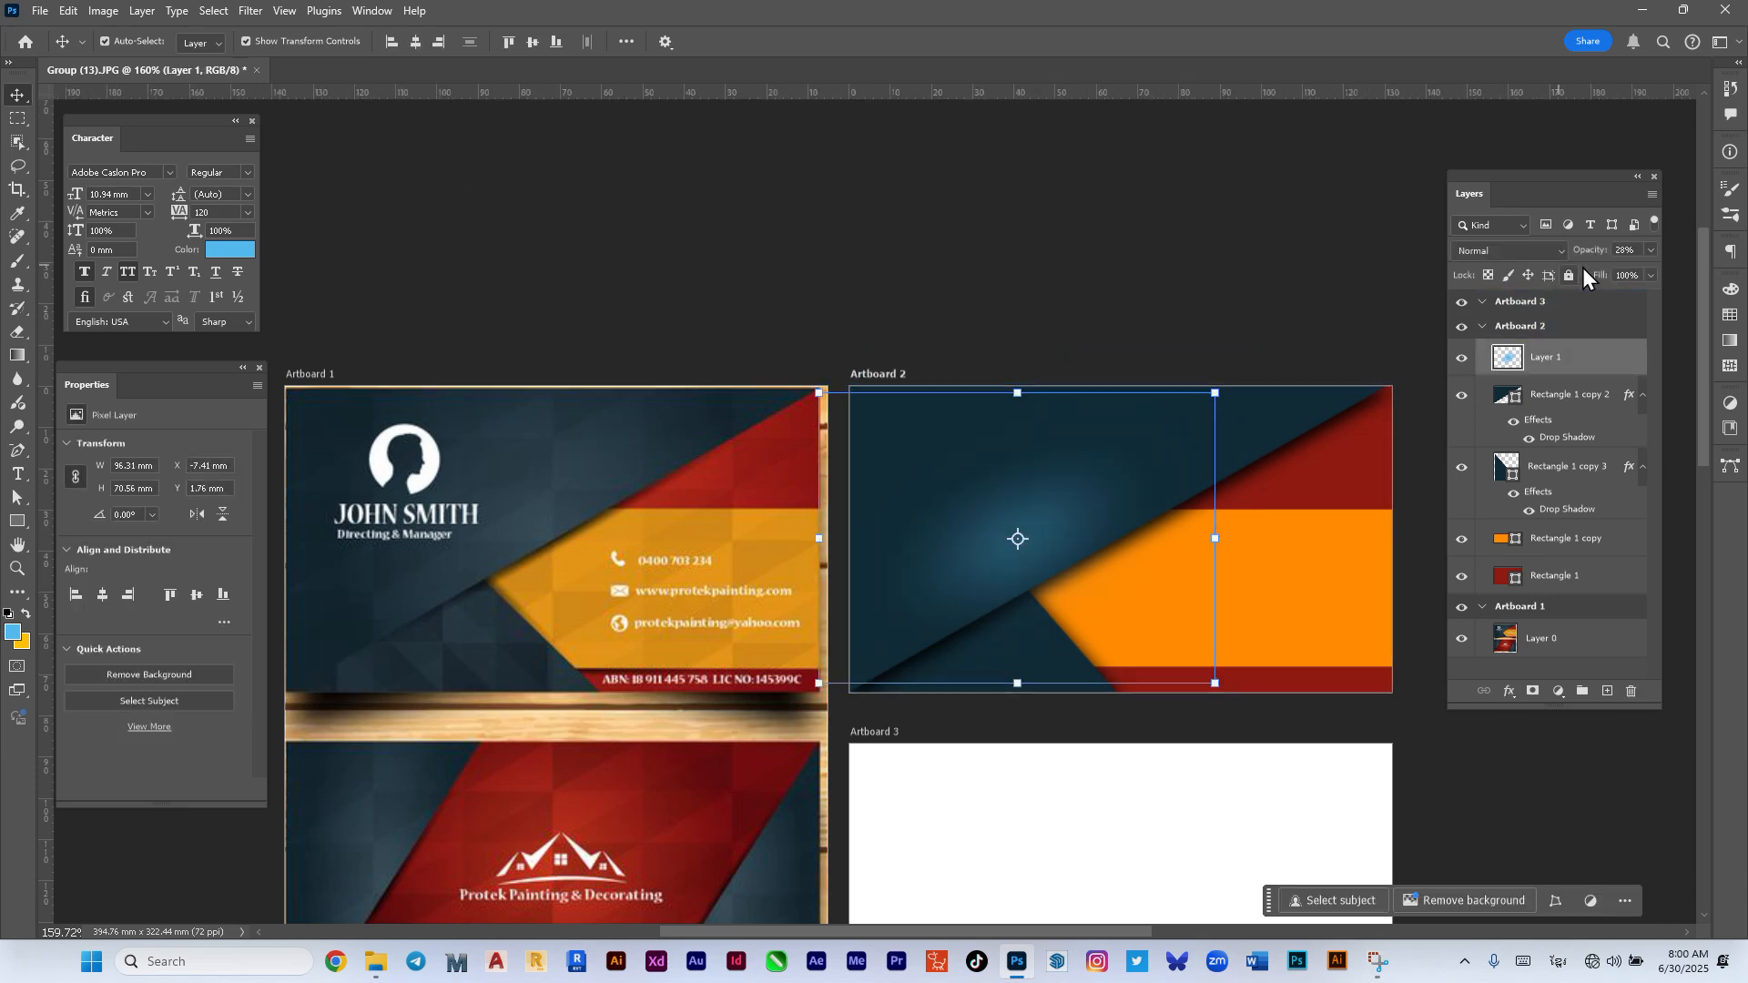
left_click_drag(1597, 258, 1591, 257)
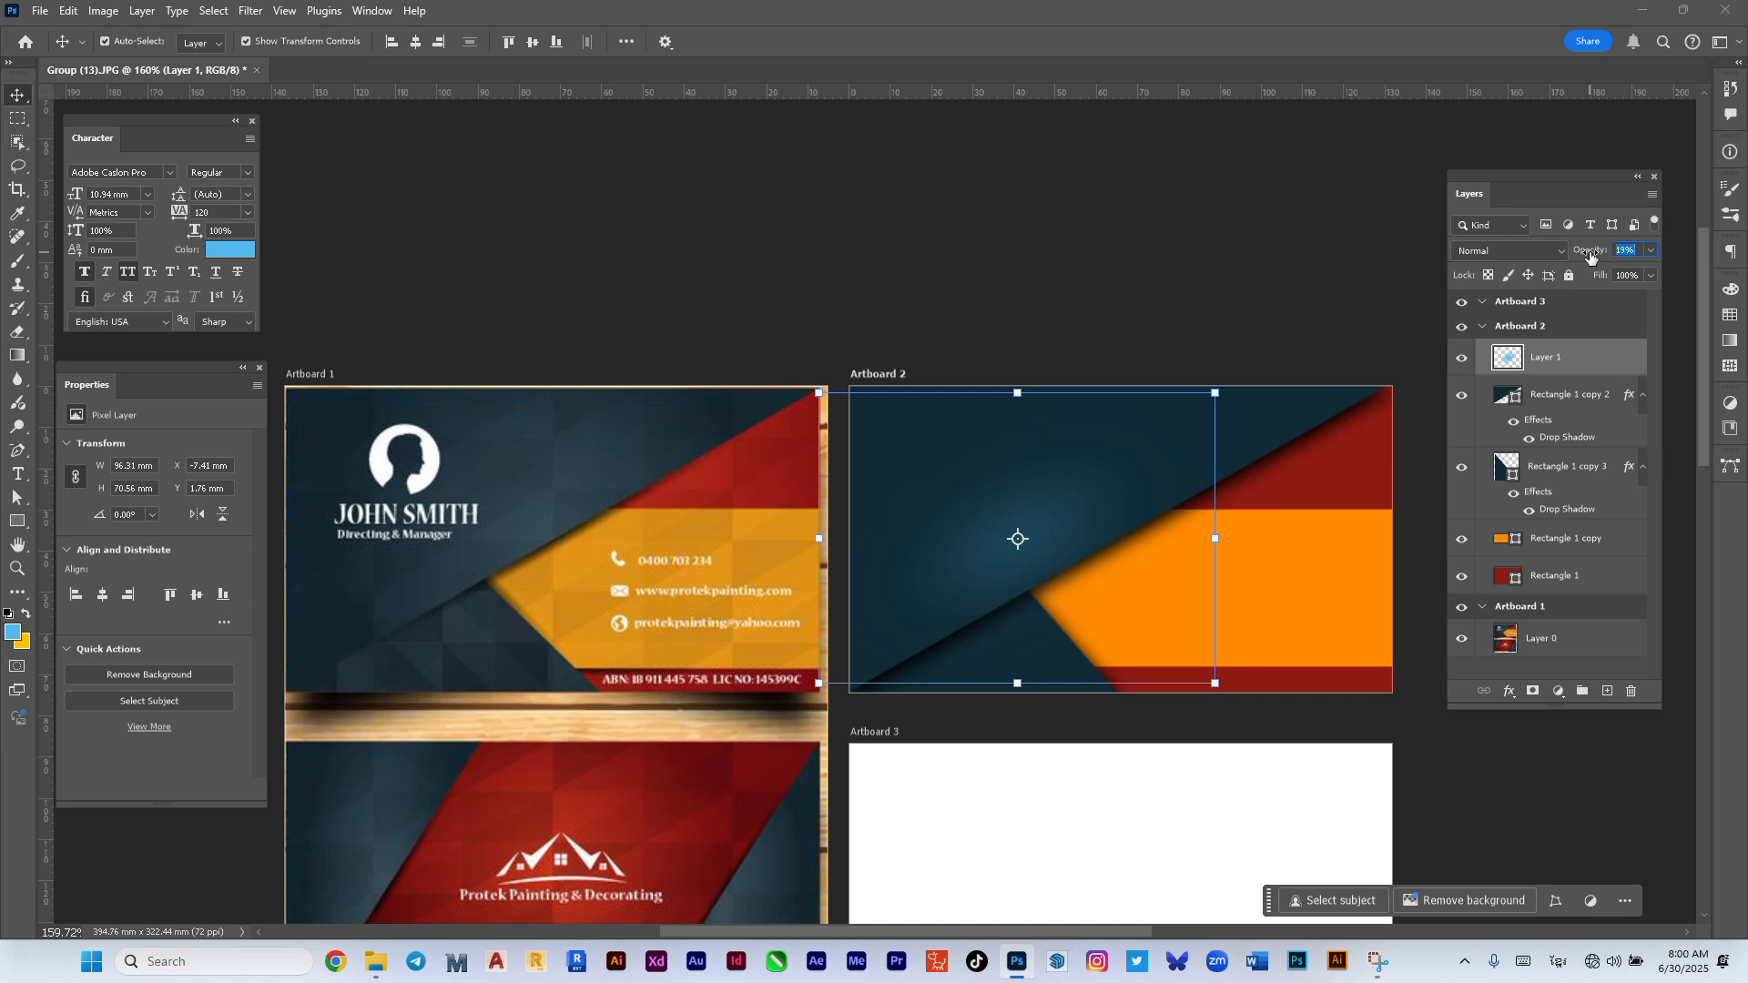
left_click(1038, 301)
Step: Duplicate the glow twice, placing the copies up and right along the triangle's diagonal edge, and deselect them
left_click(1019, 535)
left_click_drag(1053, 539, 1164, 517)
left_click(1118, 284)
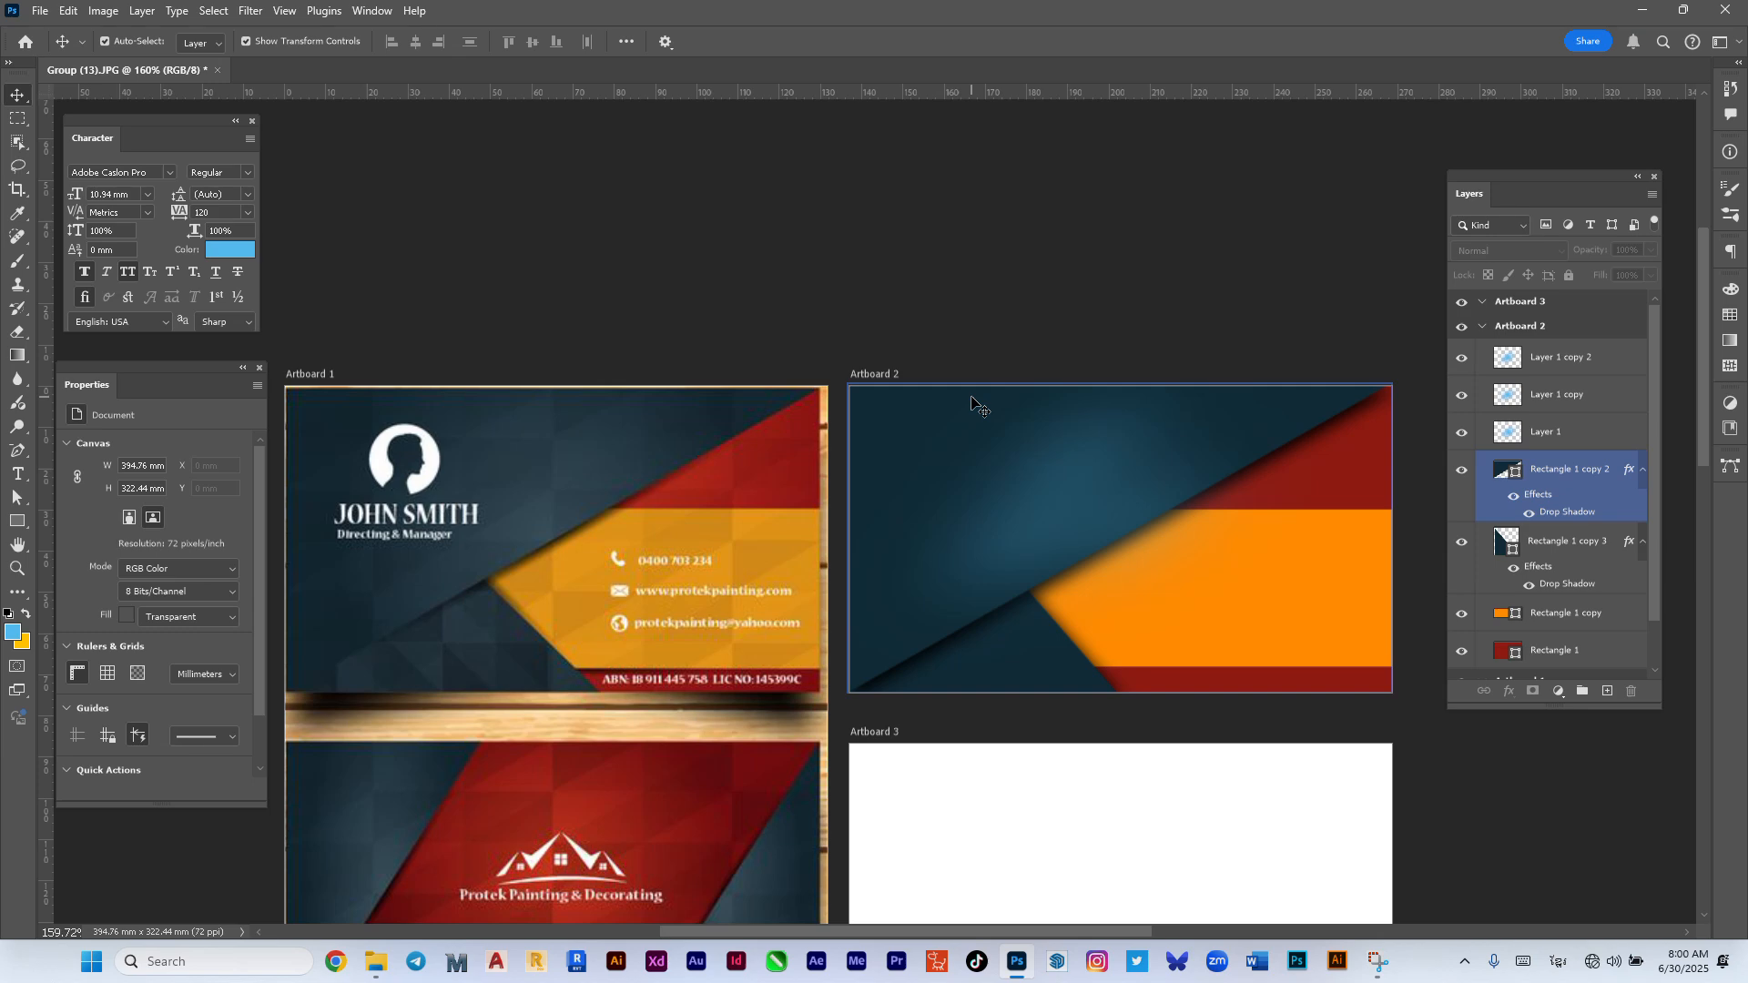
Step: Combine the three glow layers into a single smart object
left_click(1559, 357)
left_click(1547, 432, "shift")
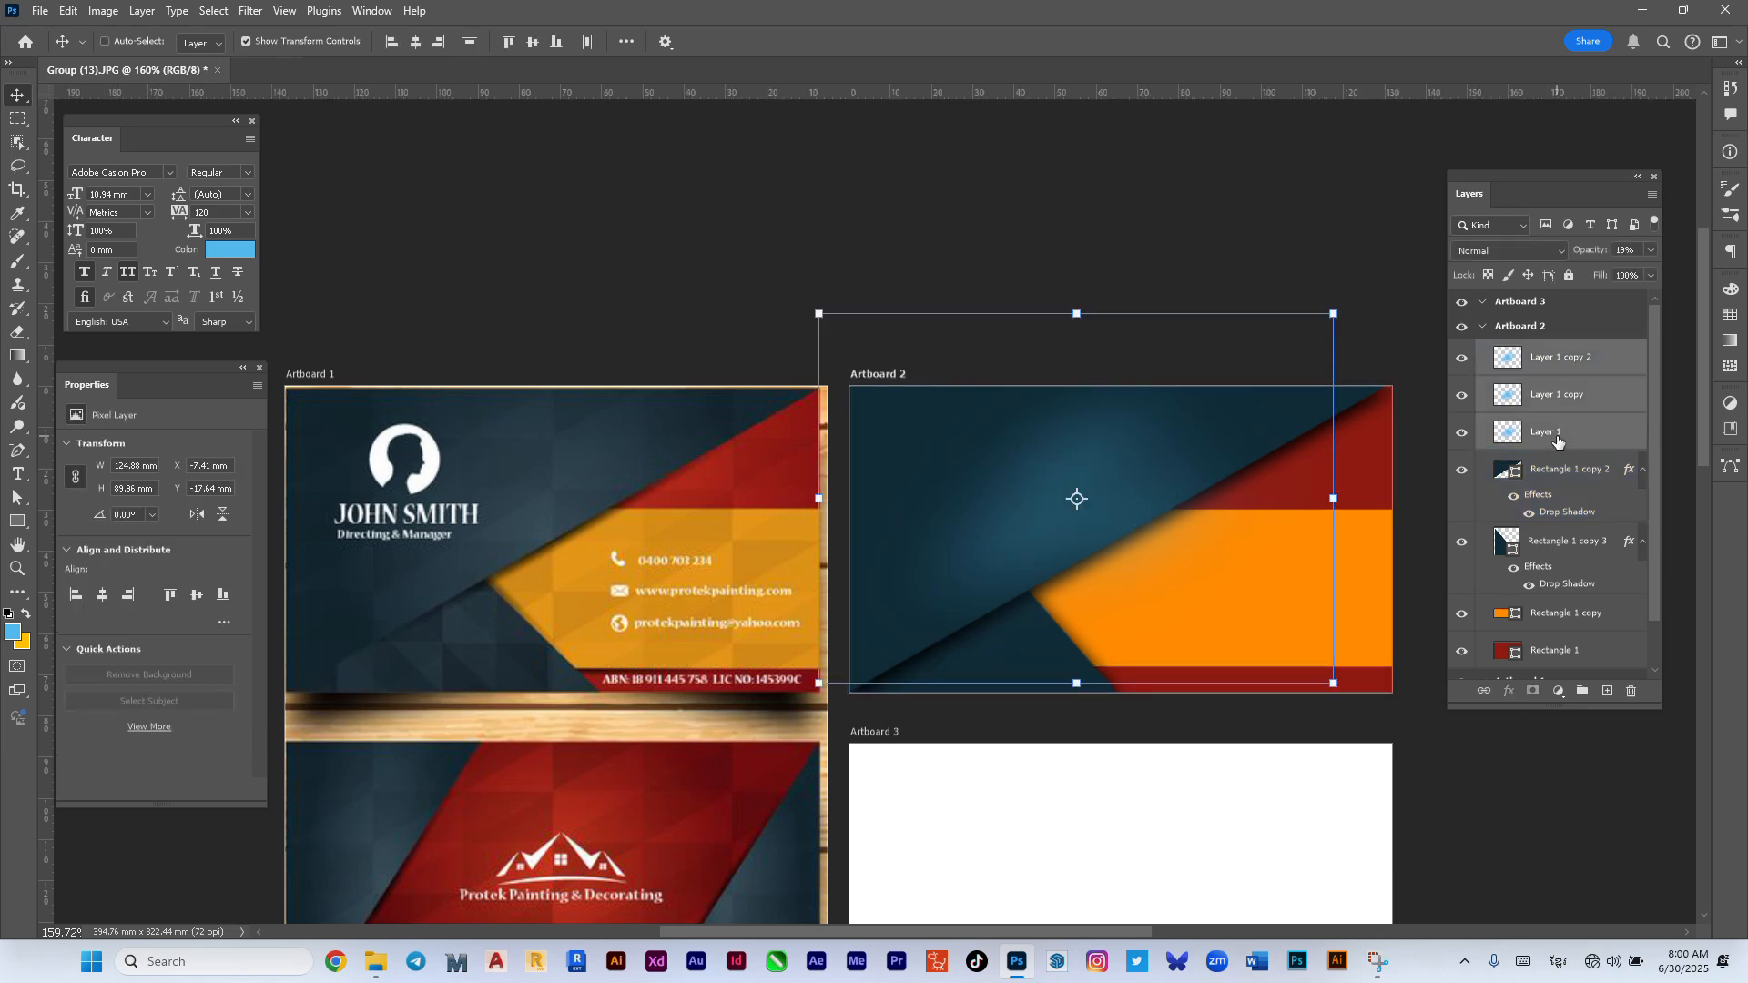
right_click(1550, 438)
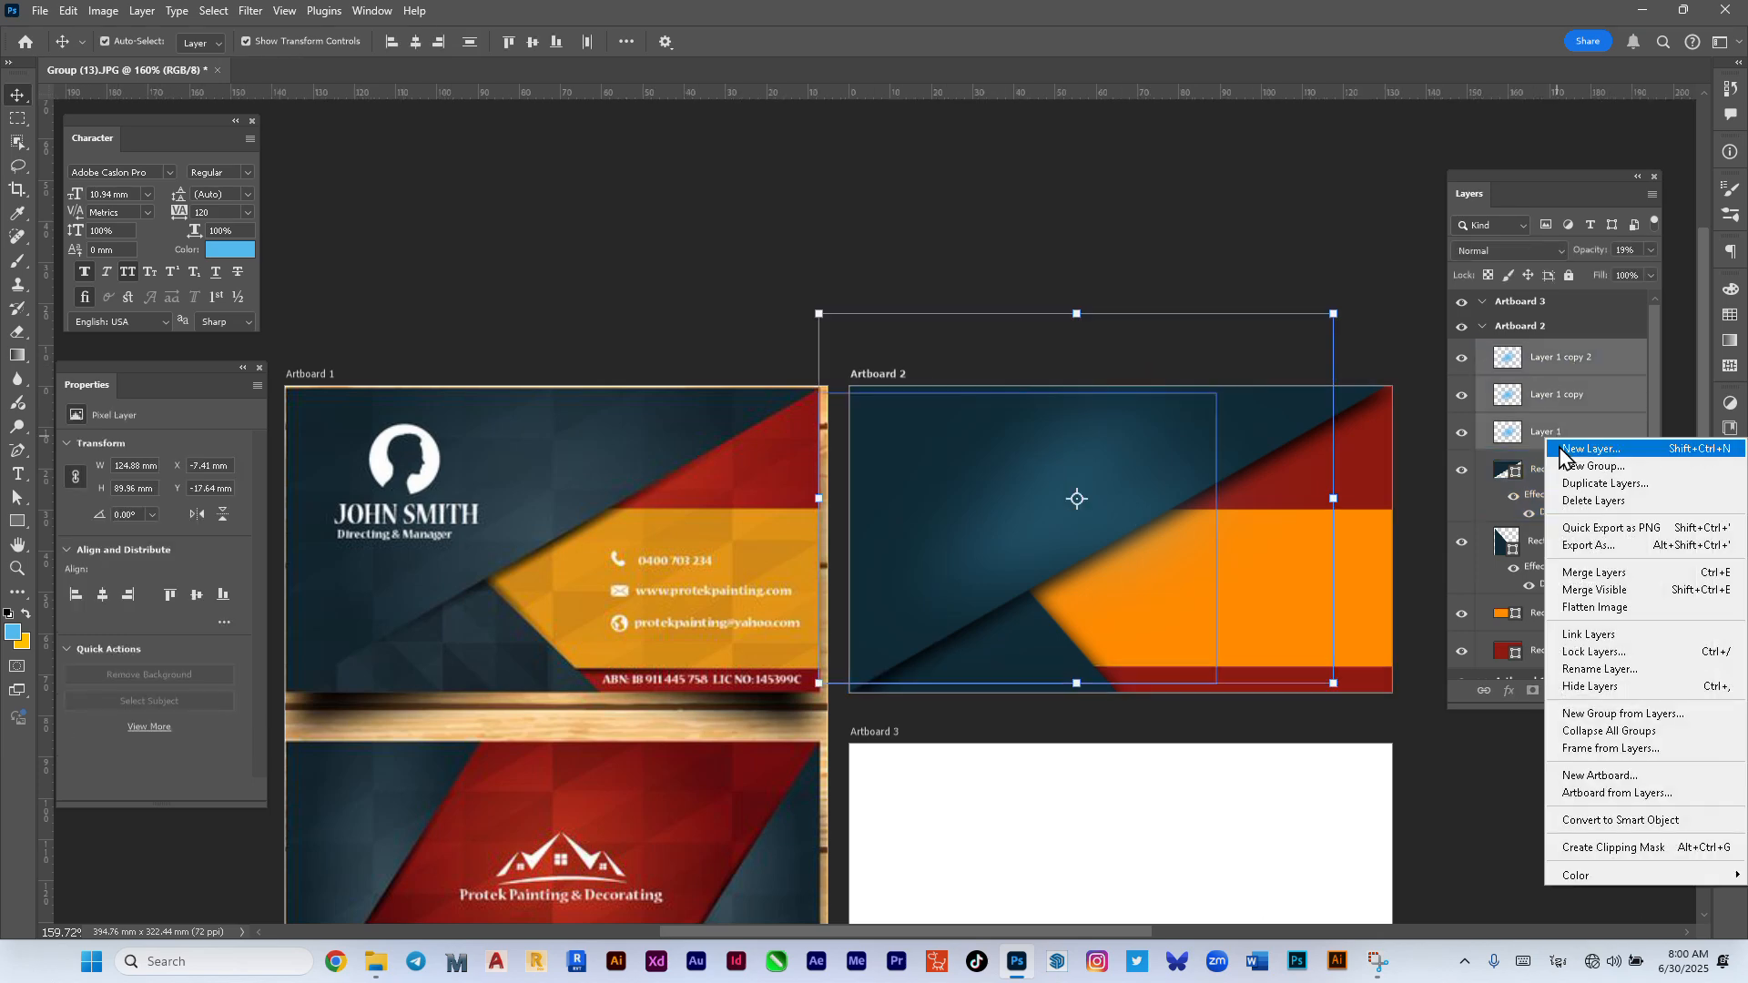
left_click(1630, 820)
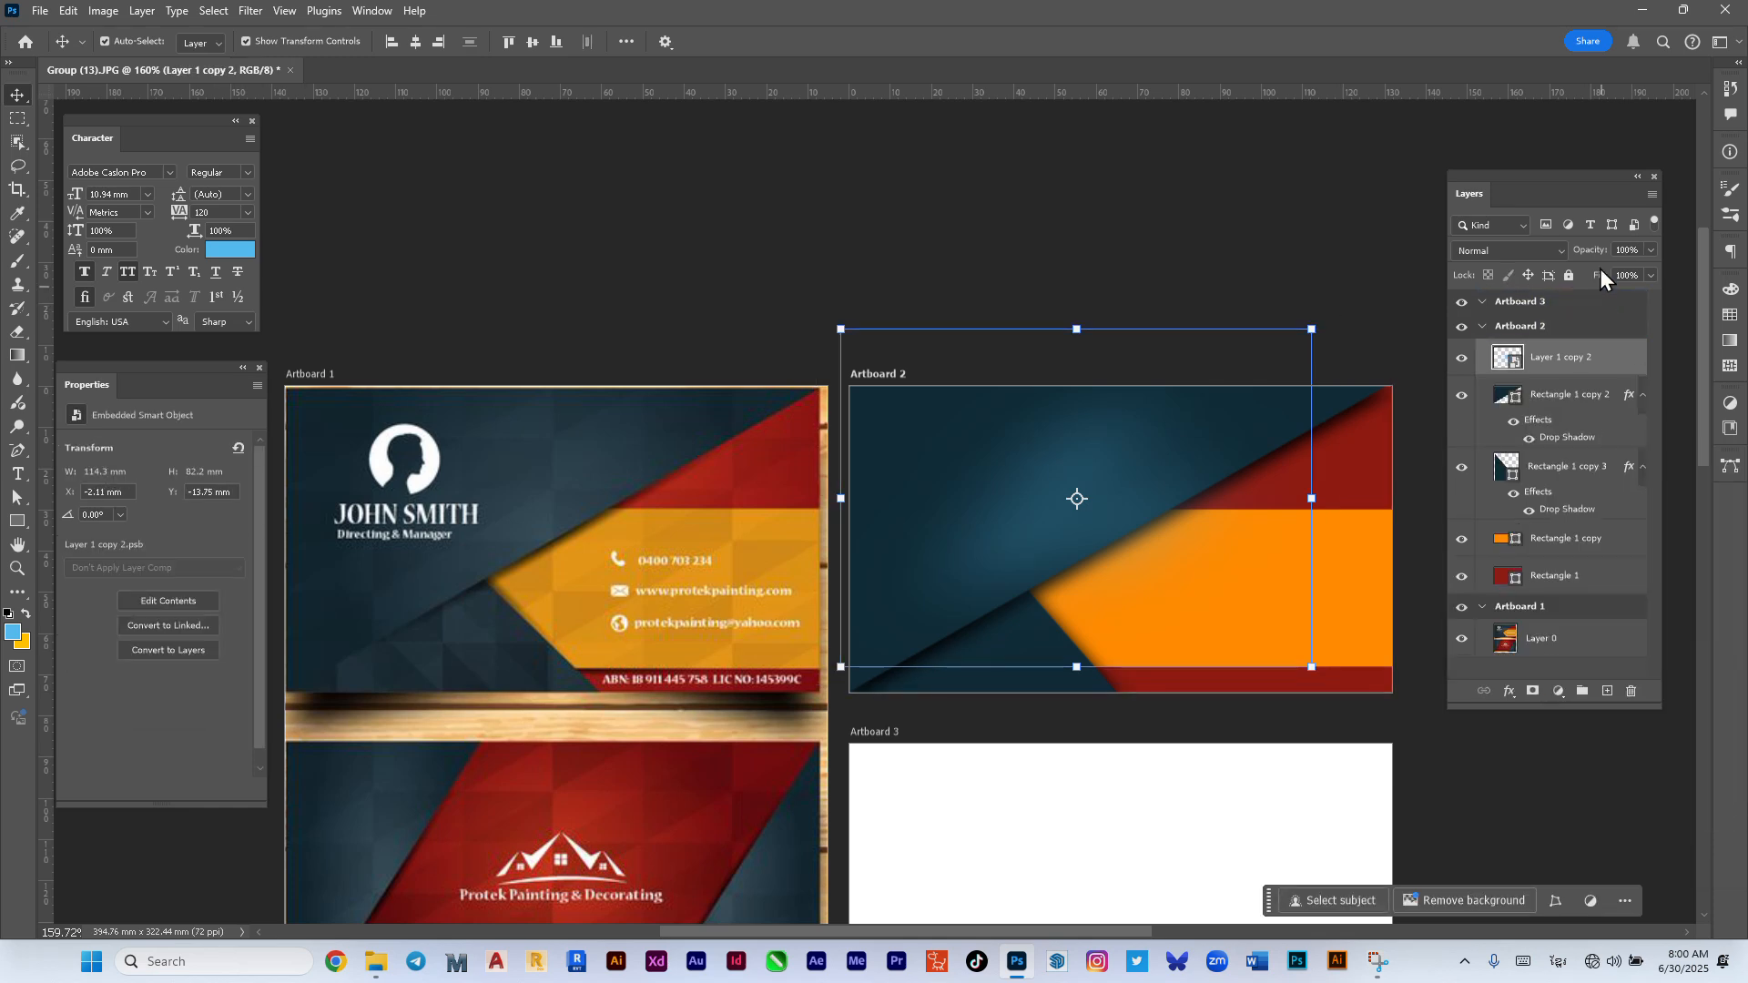
Step: Lower the opacity of the combined glow smart object slightly and deselect it
left_click(1635, 253)
key("Down")
key("Down")
key("Down")
key("Down")
key("Down")
key("Down")
key("Down")
left_click(1032, 258)
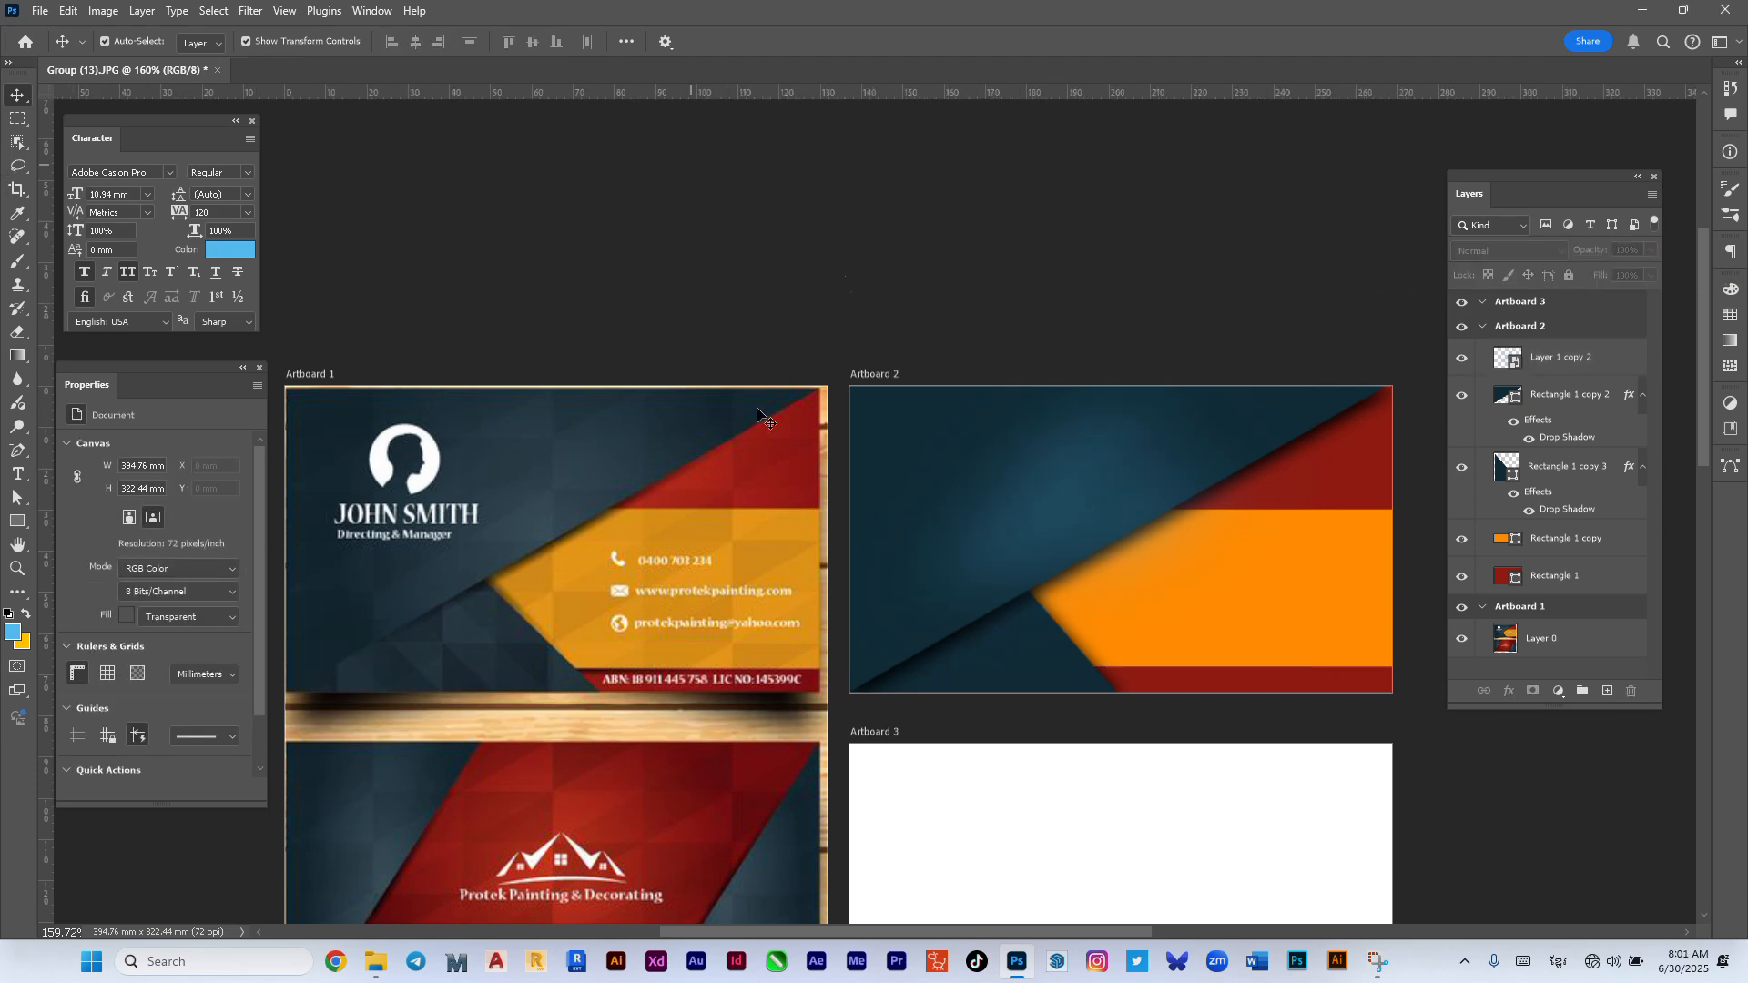
left_click(1273, 510)
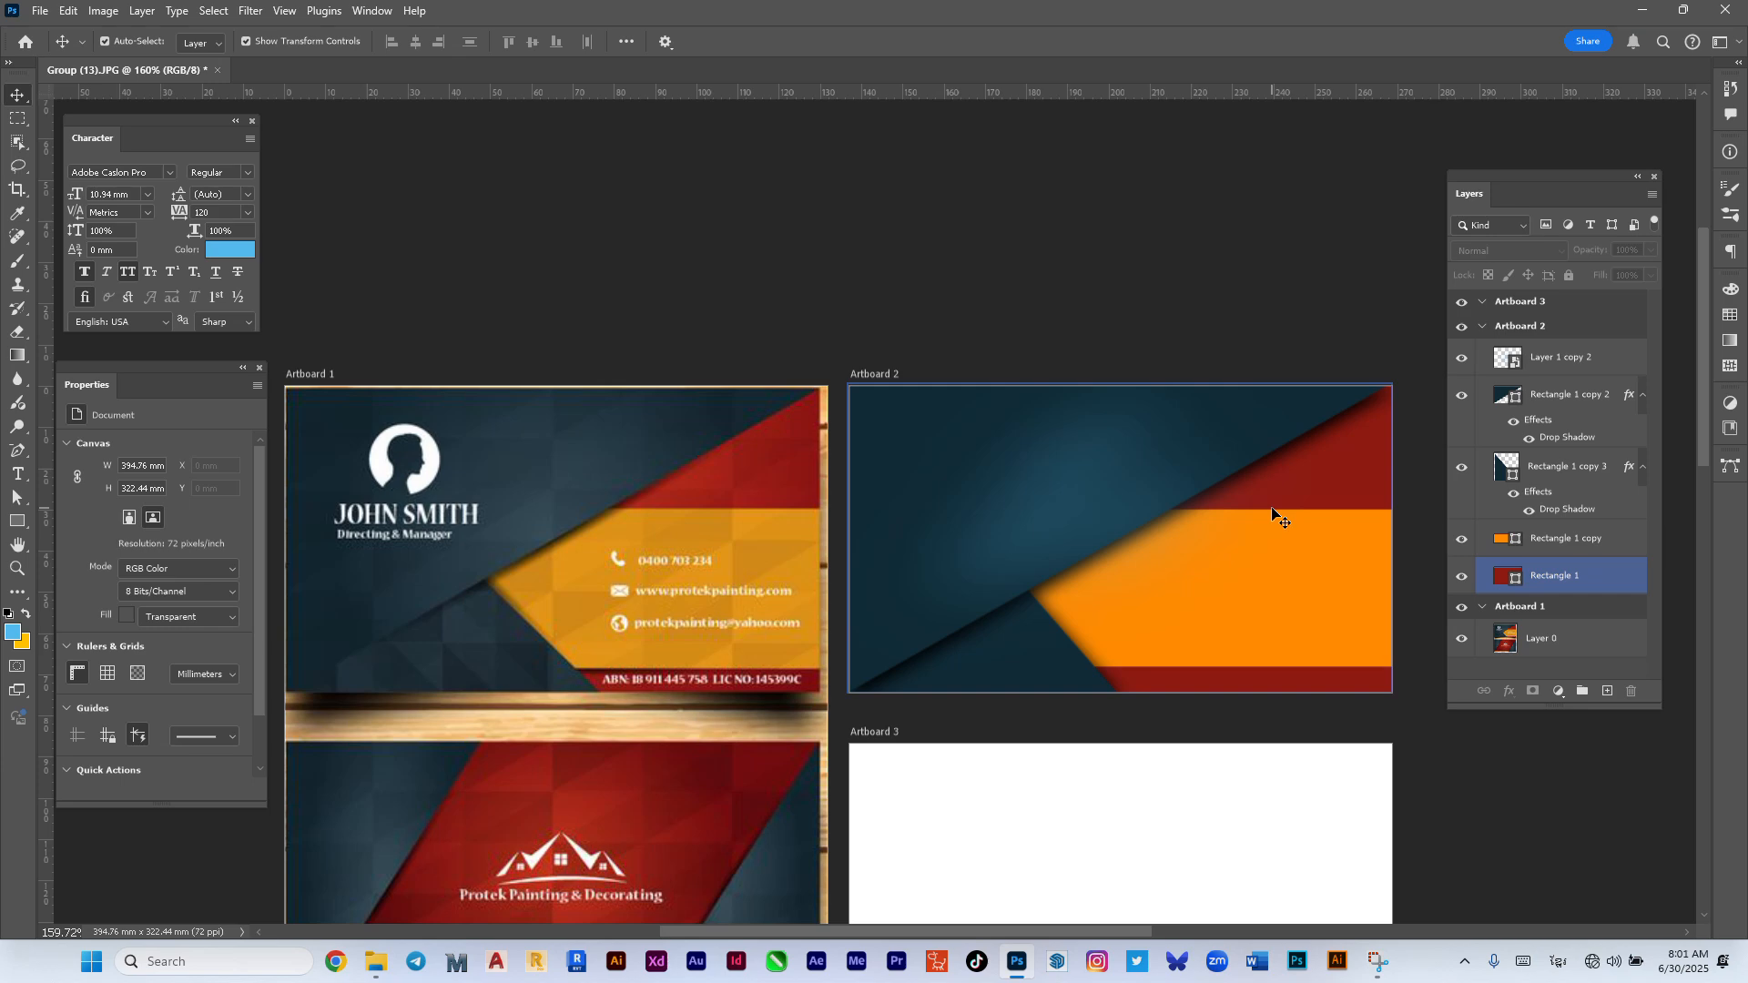